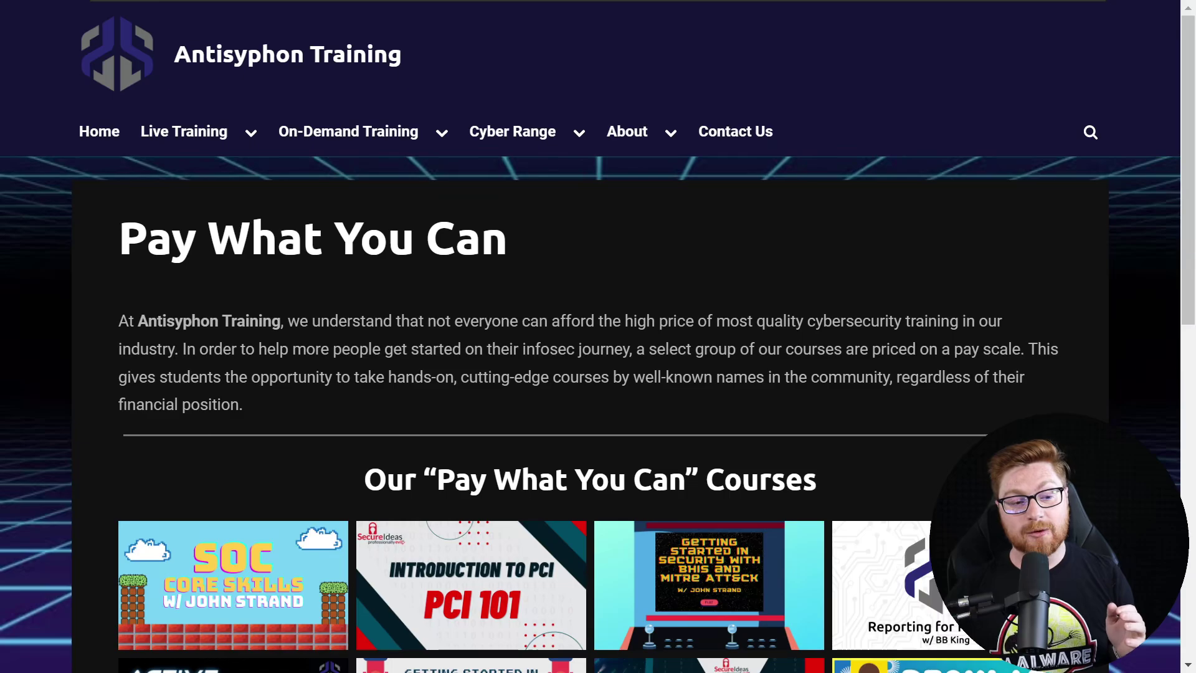
- Highlight the Pay What You Can heading, then scroll down to the discounted course grid
drag(116, 240, 529, 253)
click(529, 254)
scroll(528, 253, down, 1)
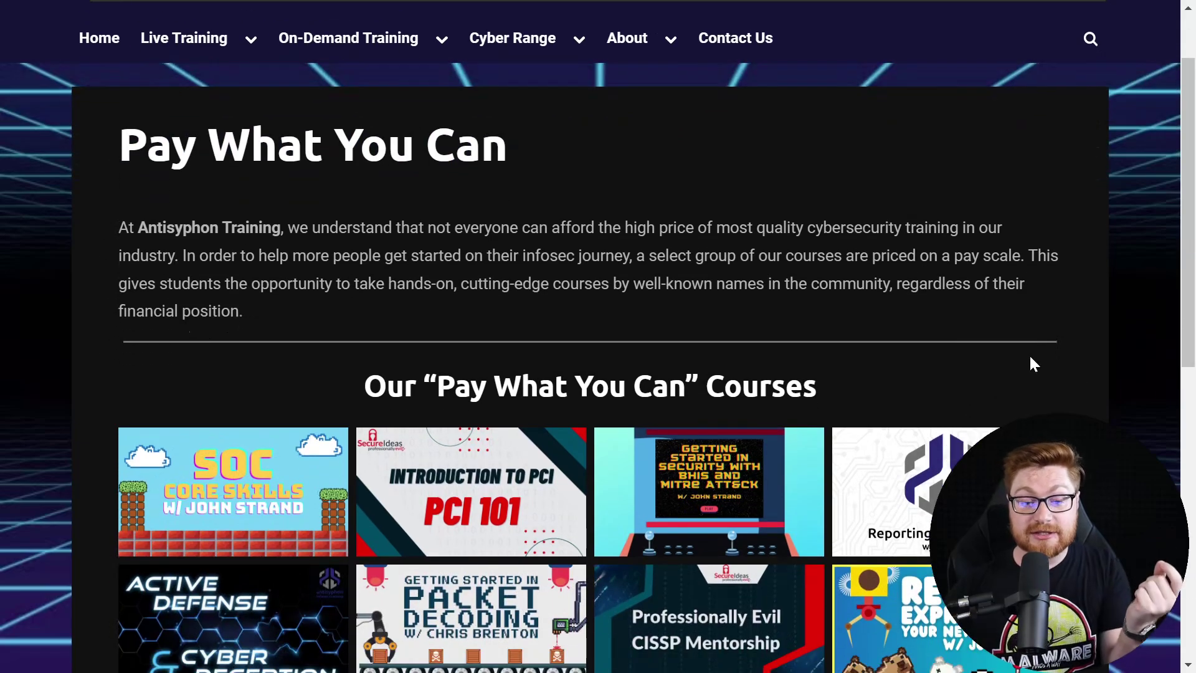
scroll(1034, 365, down, 1)
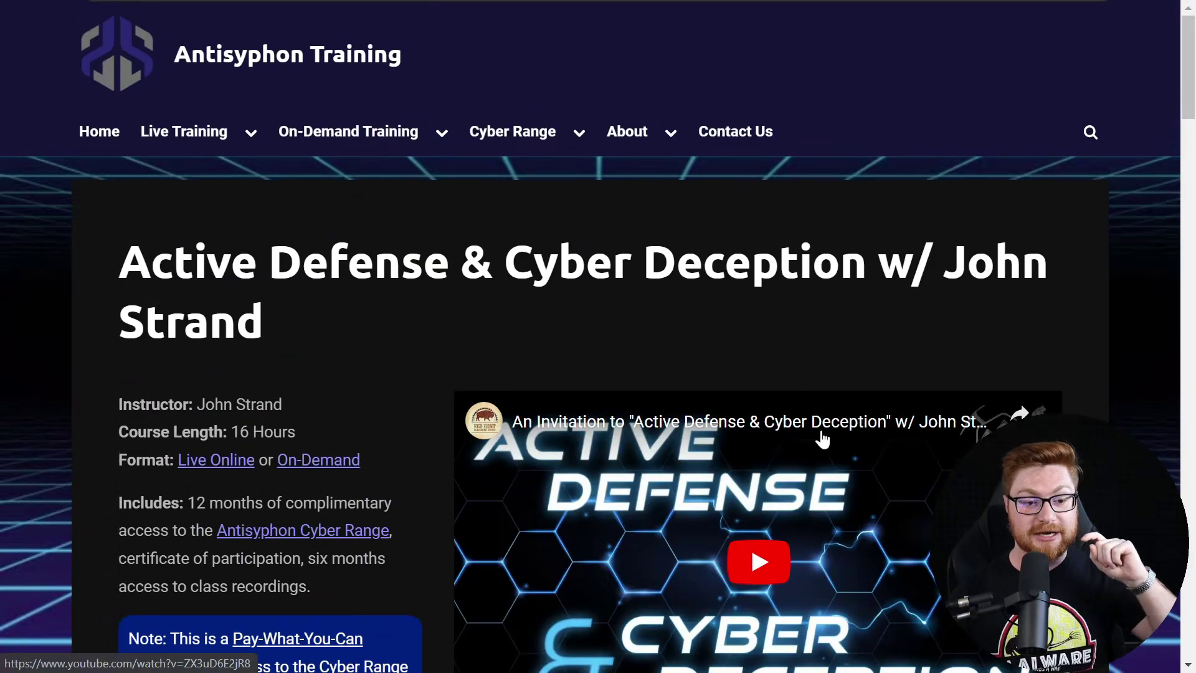
- Highlight the Active Defense & Cyber Deception course title and scroll to the trainer section
triple_click(361, 304)
click(373, 304)
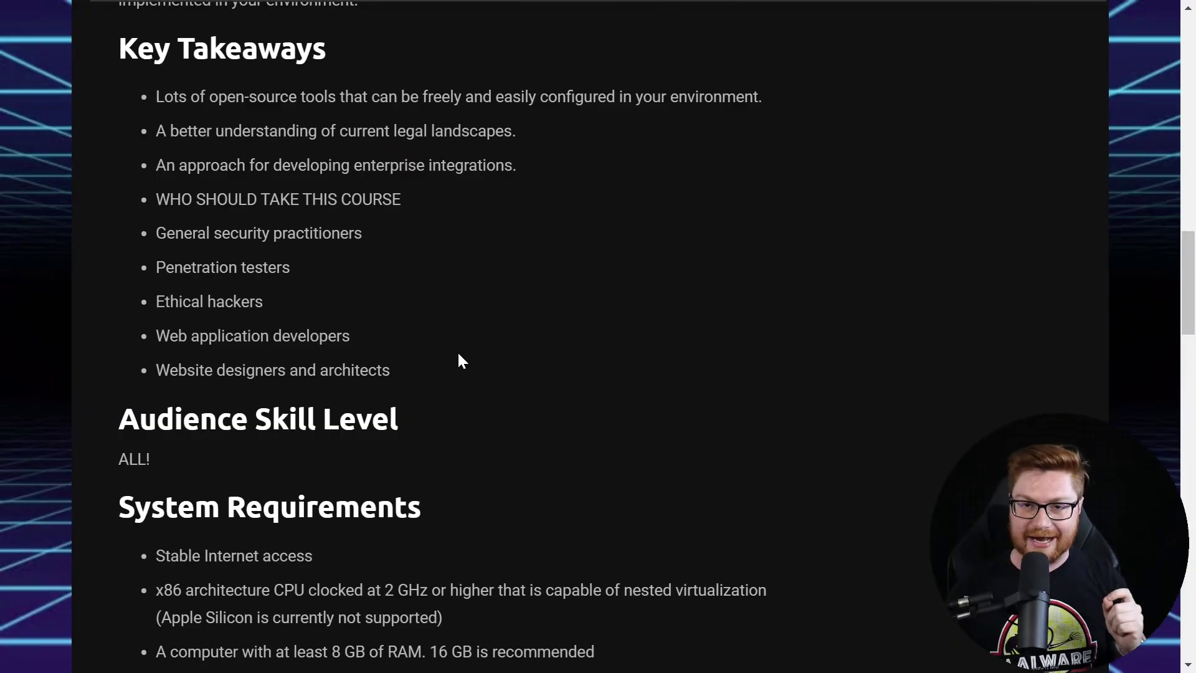
scroll(459, 361, down, 2)
scroll(461, 361, down, 9)
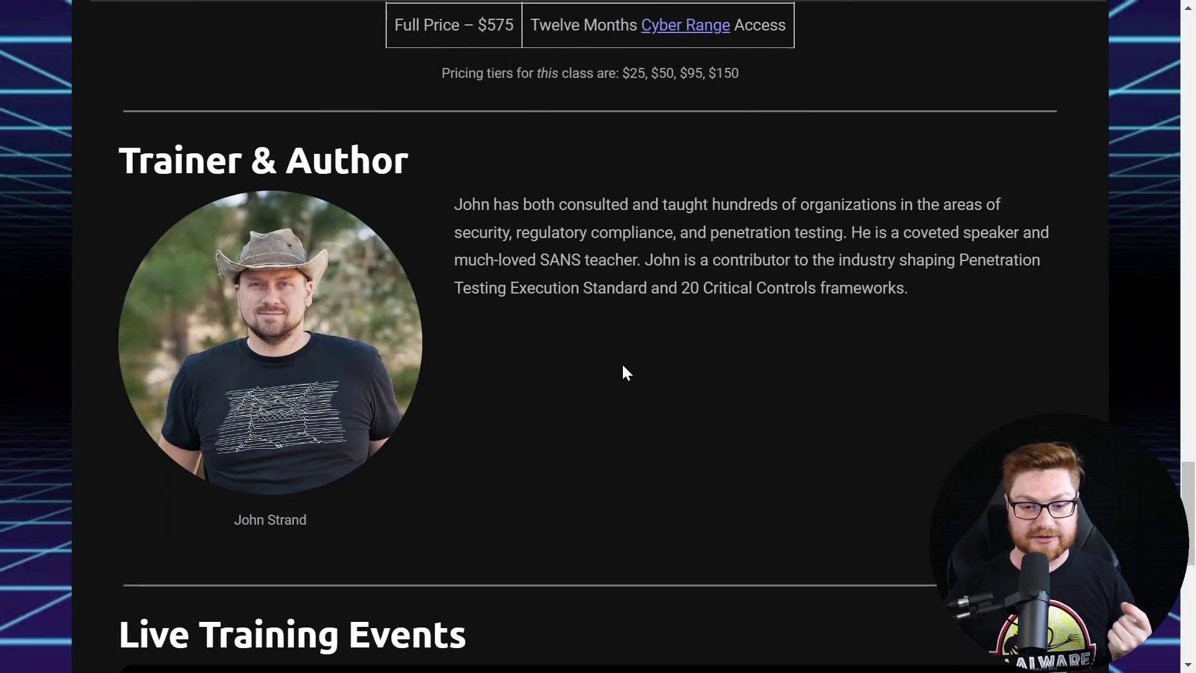
- Highlight the trainer biography and scroll on to the May 8–11, 2023 registration form
drag(454, 205, 953, 296)
click(953, 296)
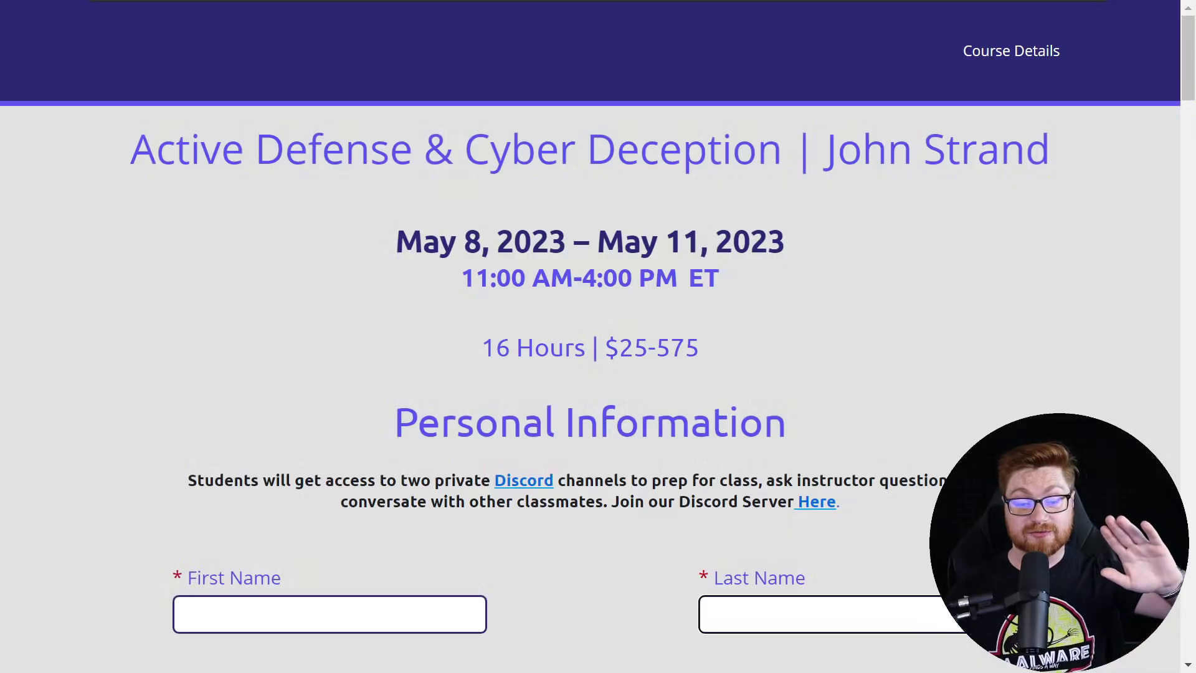
scroll(590, 337, down, 20)
scroll(325, 284, down, 15)
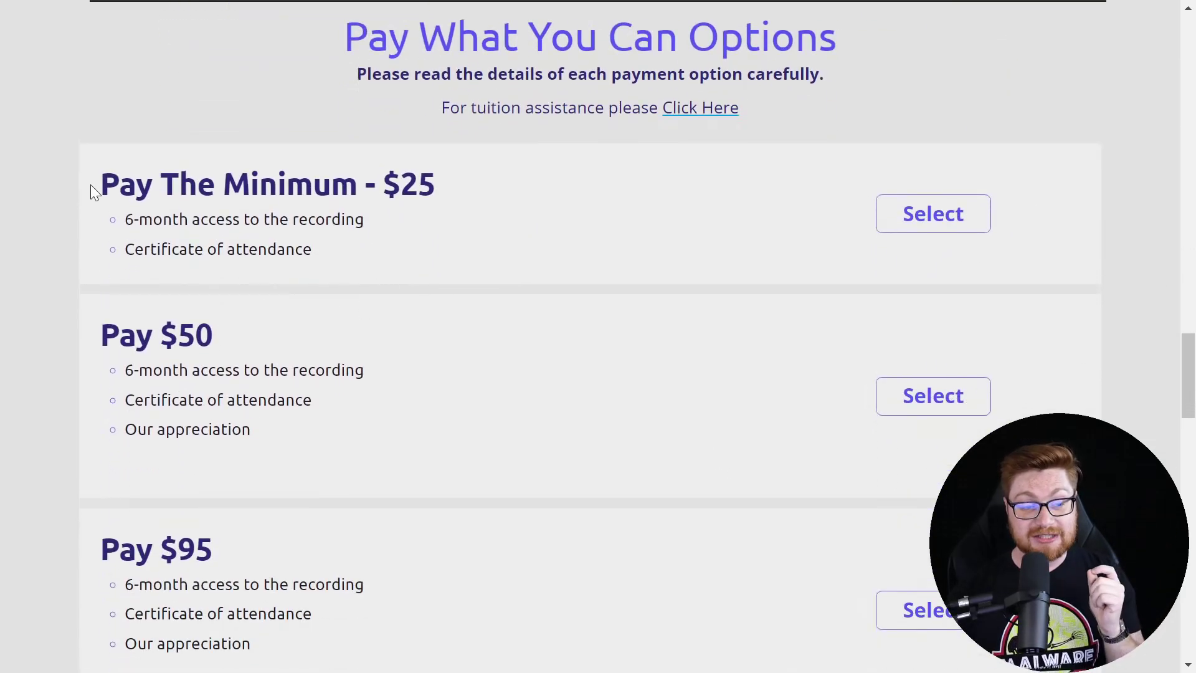
- Compare the Pay The Minimum $25, $50 and $95 tiers by highlighting each
drag(91, 187, 435, 185)
triple_click(156, 335)
triple_click(156, 549)
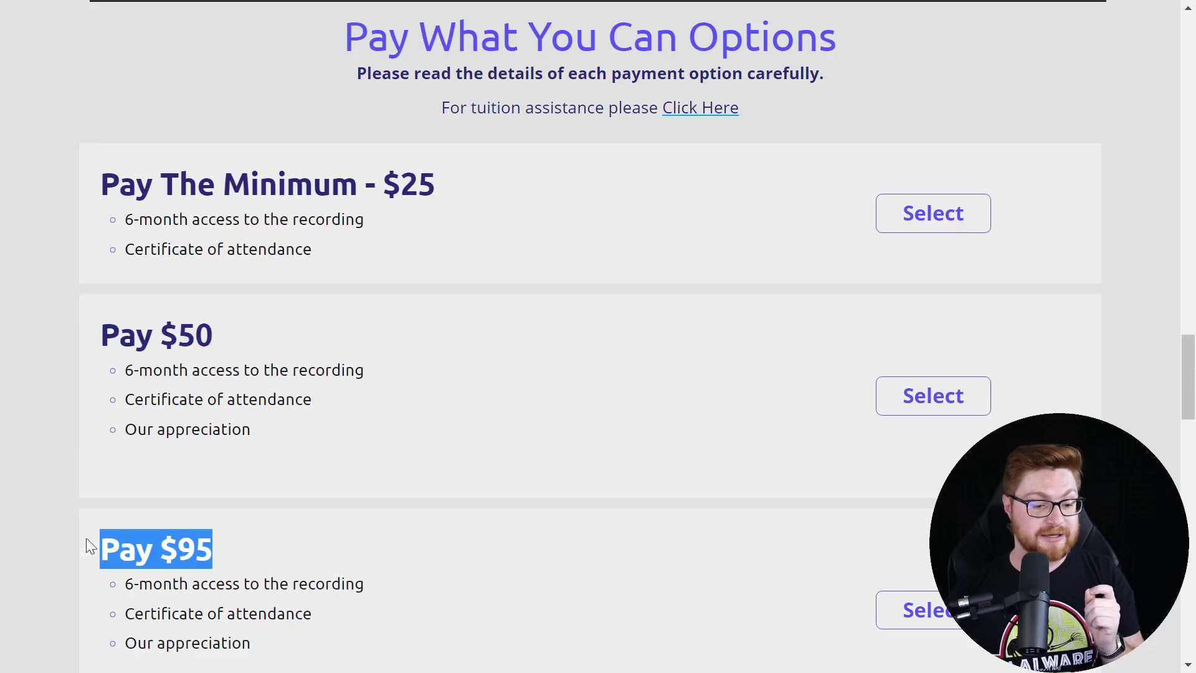
click(445, 477)
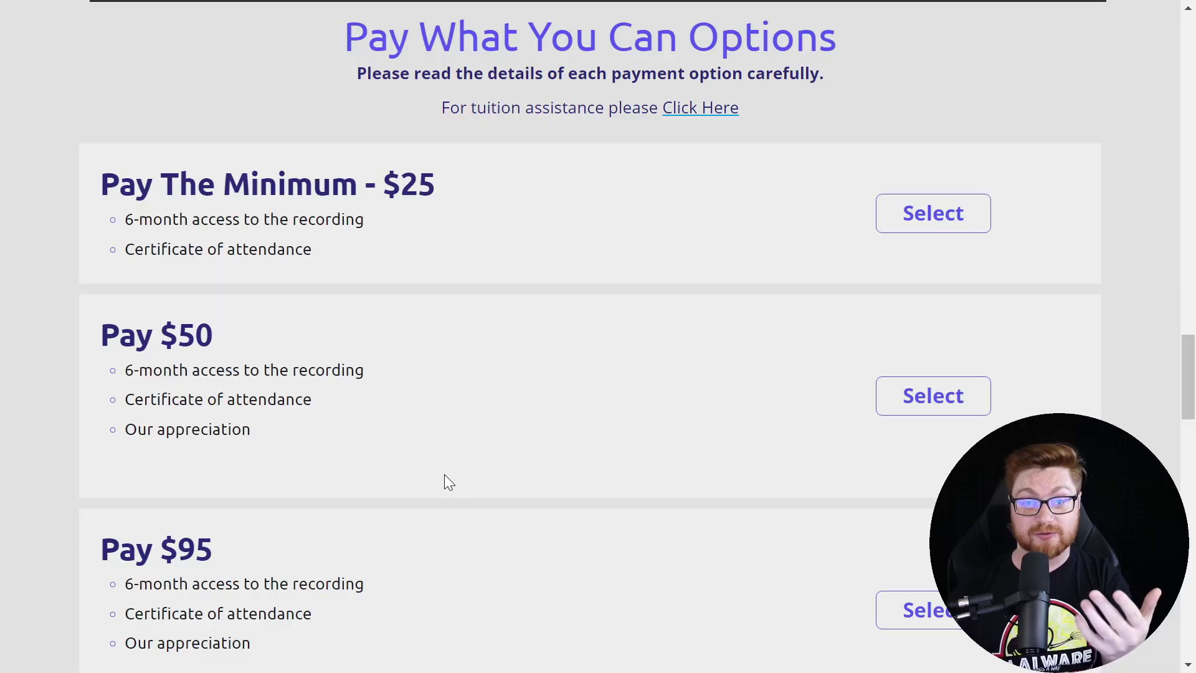
- Highlight the Pay What You Can Options title and tuition assistance sentence, then follow 'Click Here'
drag(337, 54, 679, 44)
click(679, 43)
drag(442, 107, 702, 107)
click(771, 106)
click(704, 110)
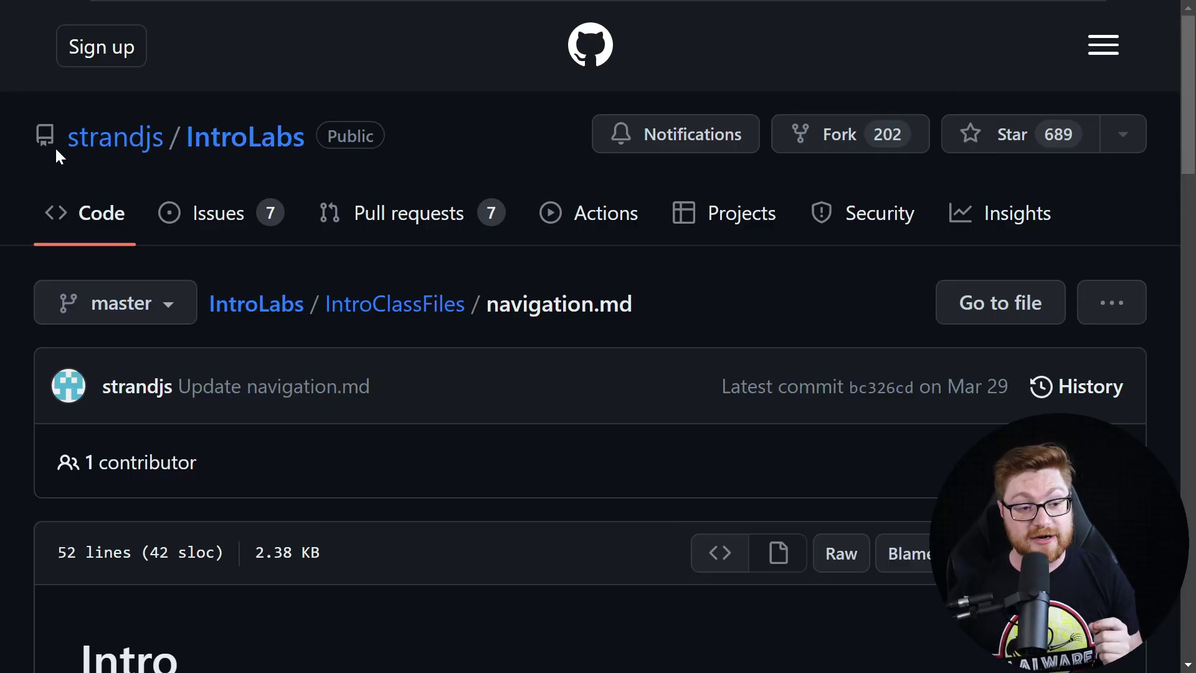
- Scroll the IntroLabs navigation.md page and open the Elk In The Cloud lab
drag(56, 152, 291, 140)
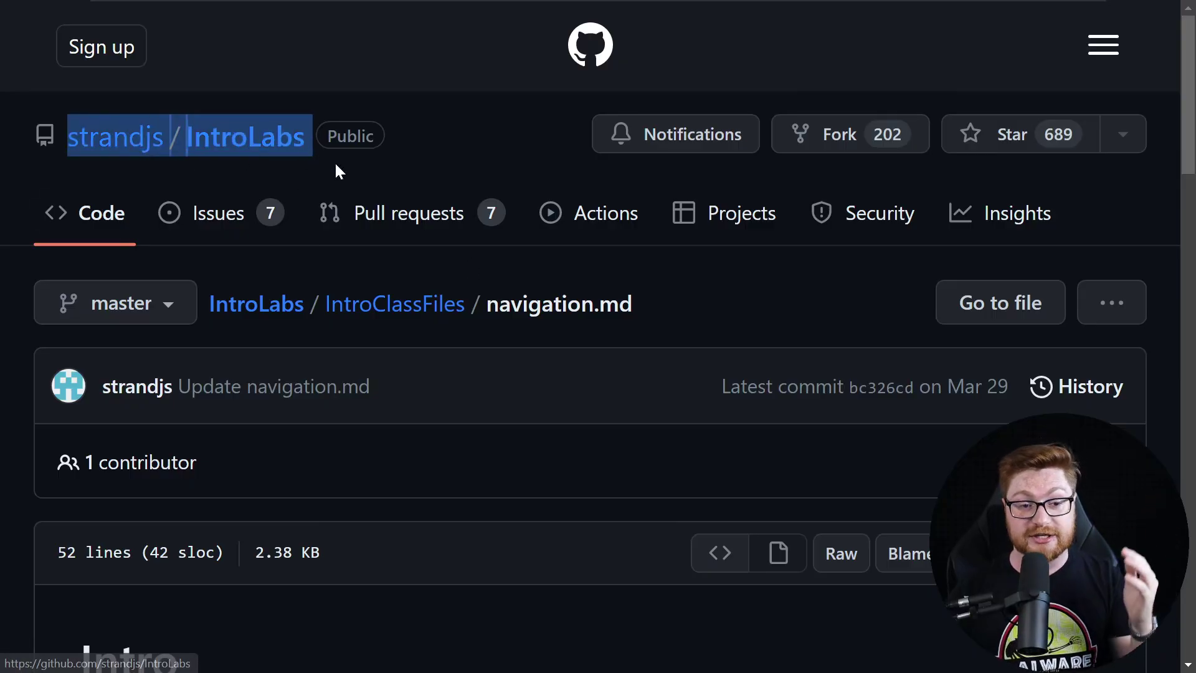
click(411, 173)
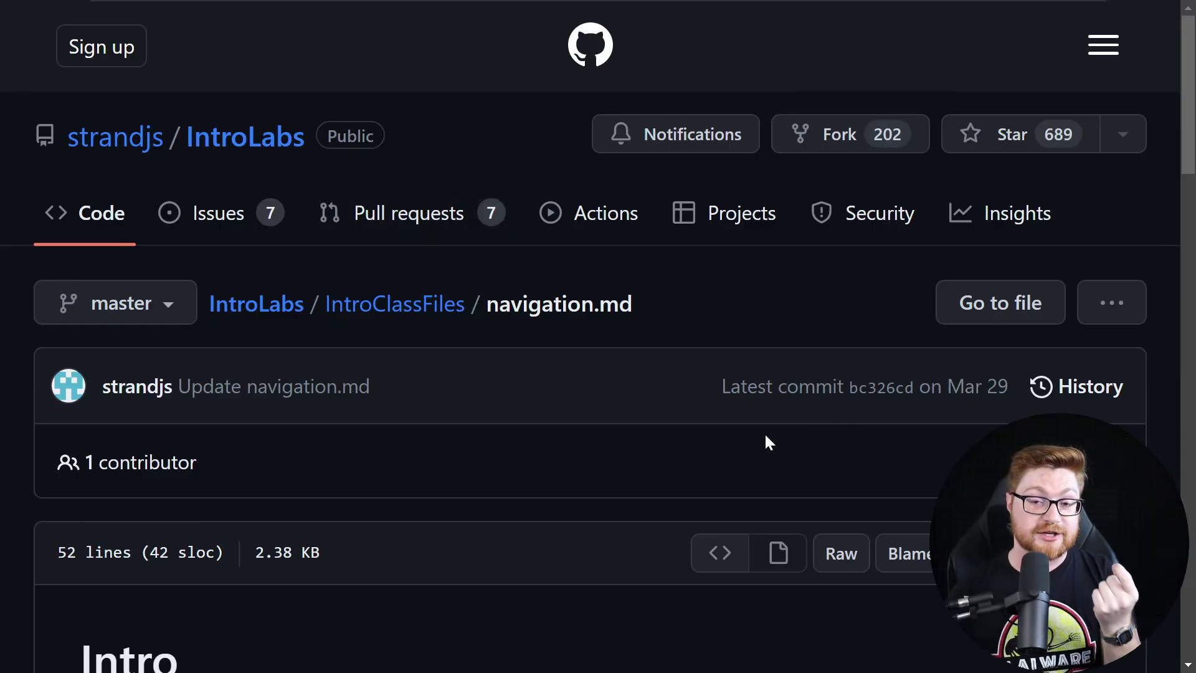
scroll(767, 435, down, 5)
scroll(766, 436, down, 7)
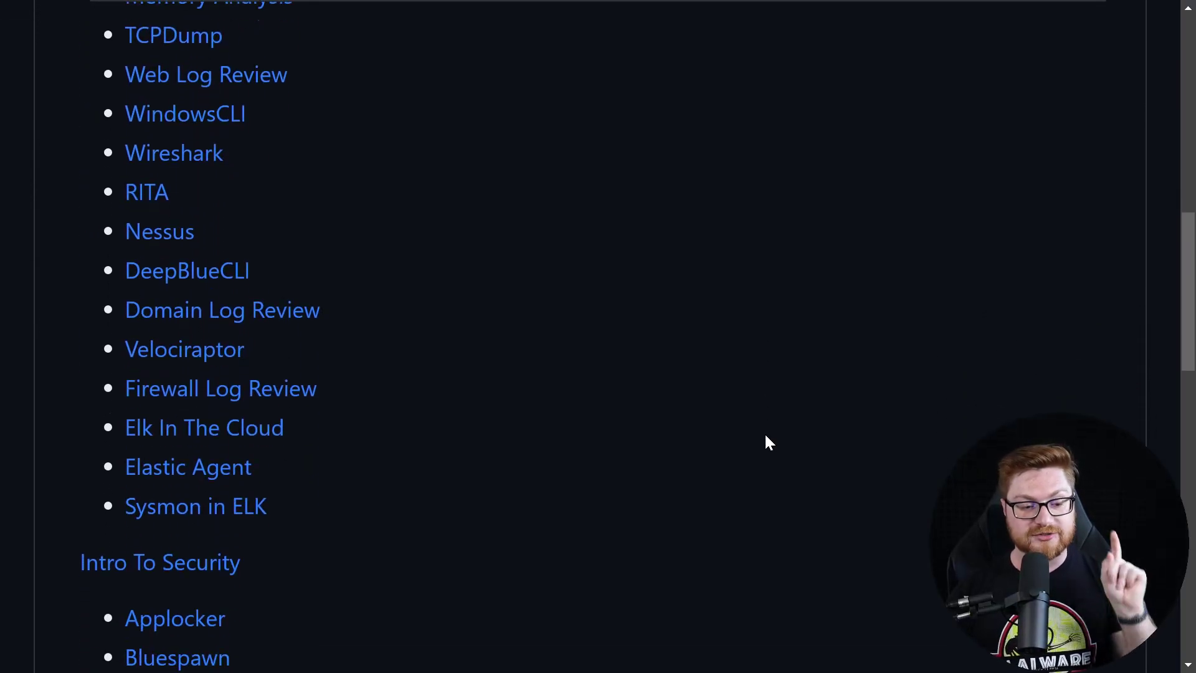
drag(337, 439, 24, 428)
click(366, 451)
click(213, 433)
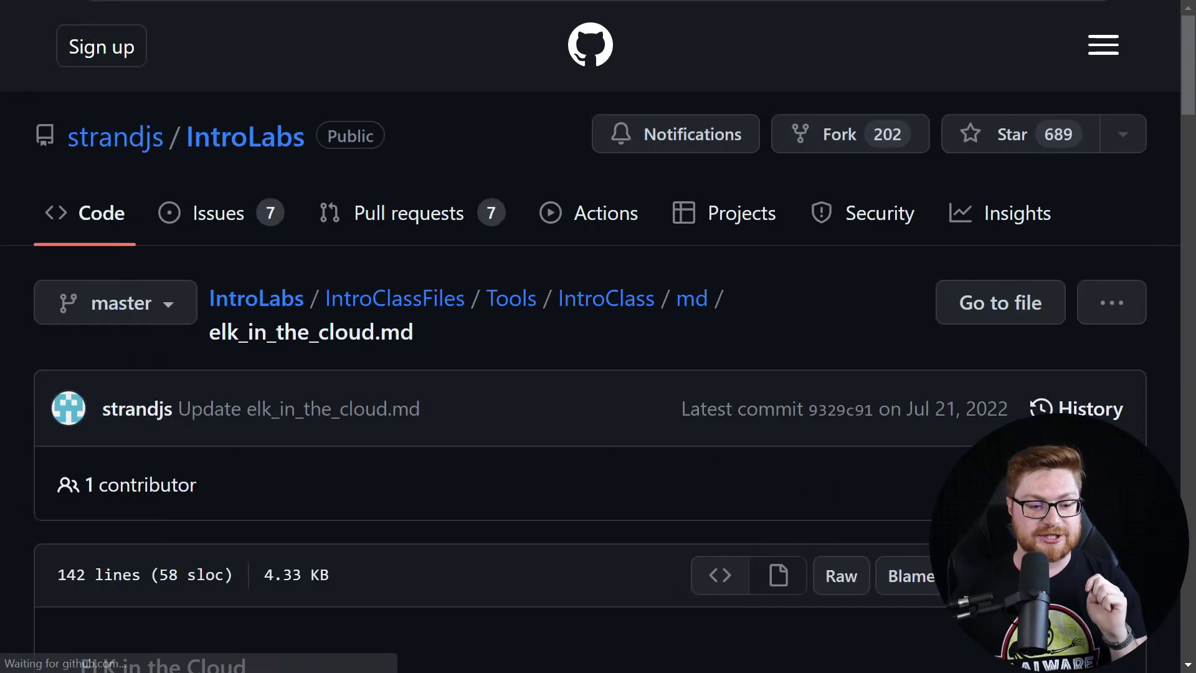
- Read through the lab introduction, highlighting the phrase about setting up SIEM
scroll(693, 447, down, 7)
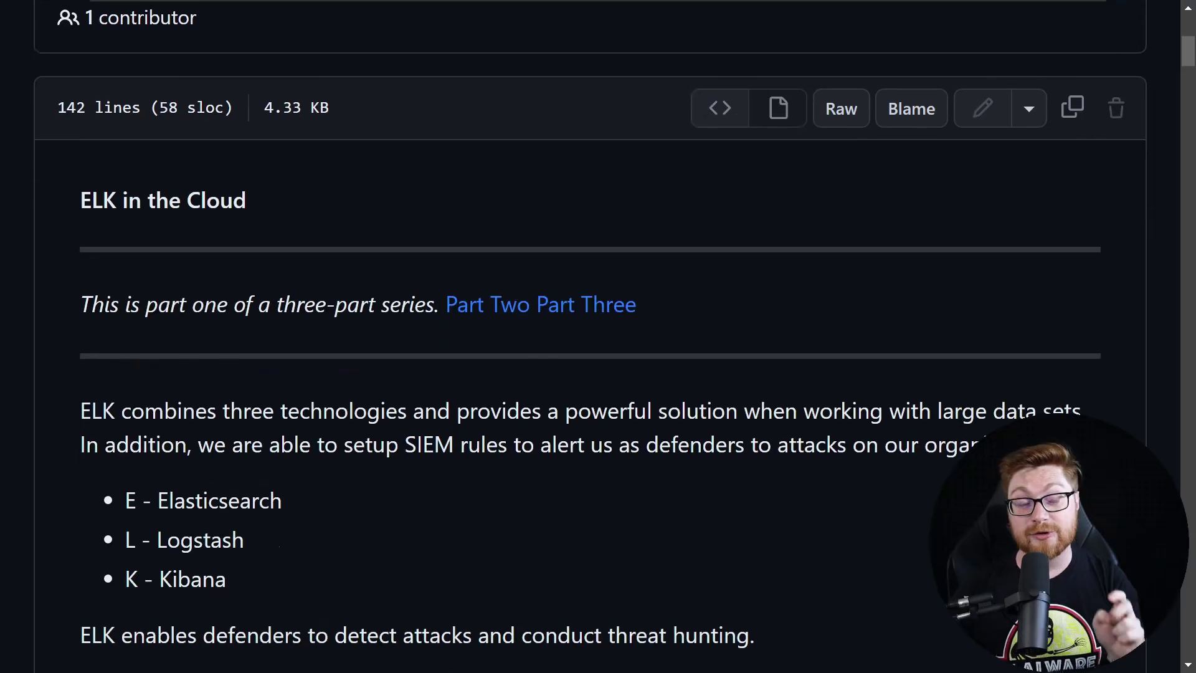
scroll(598, 341, down, 1)
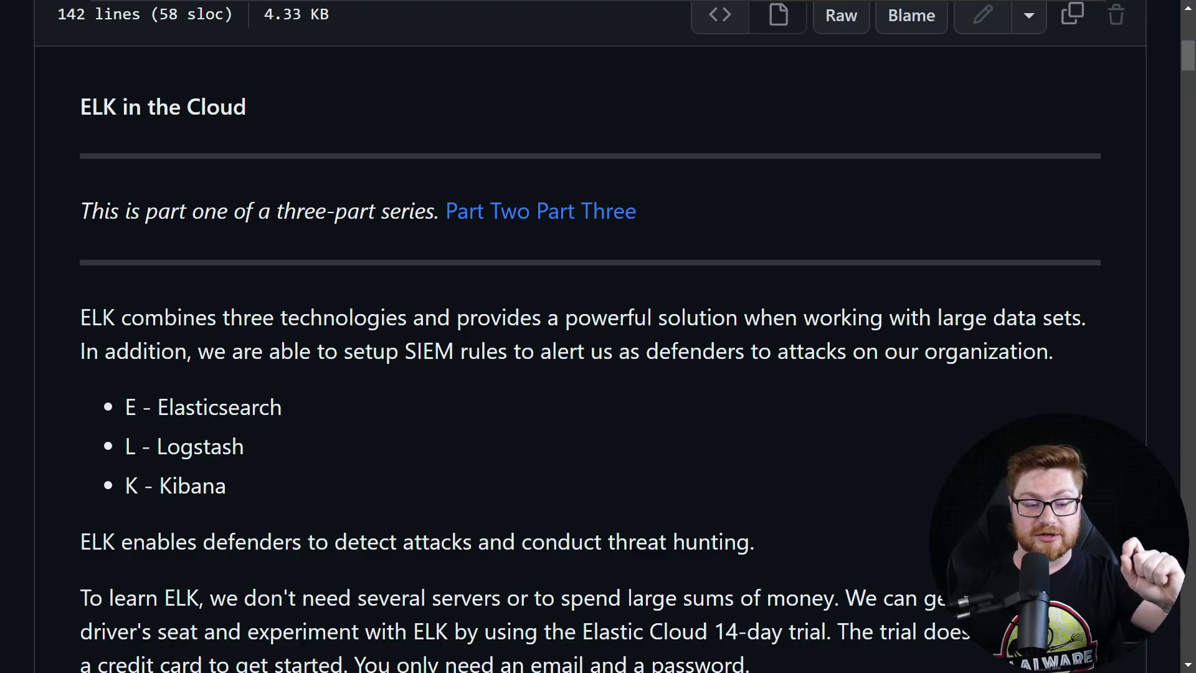
scroll(598, 341, down, 1)
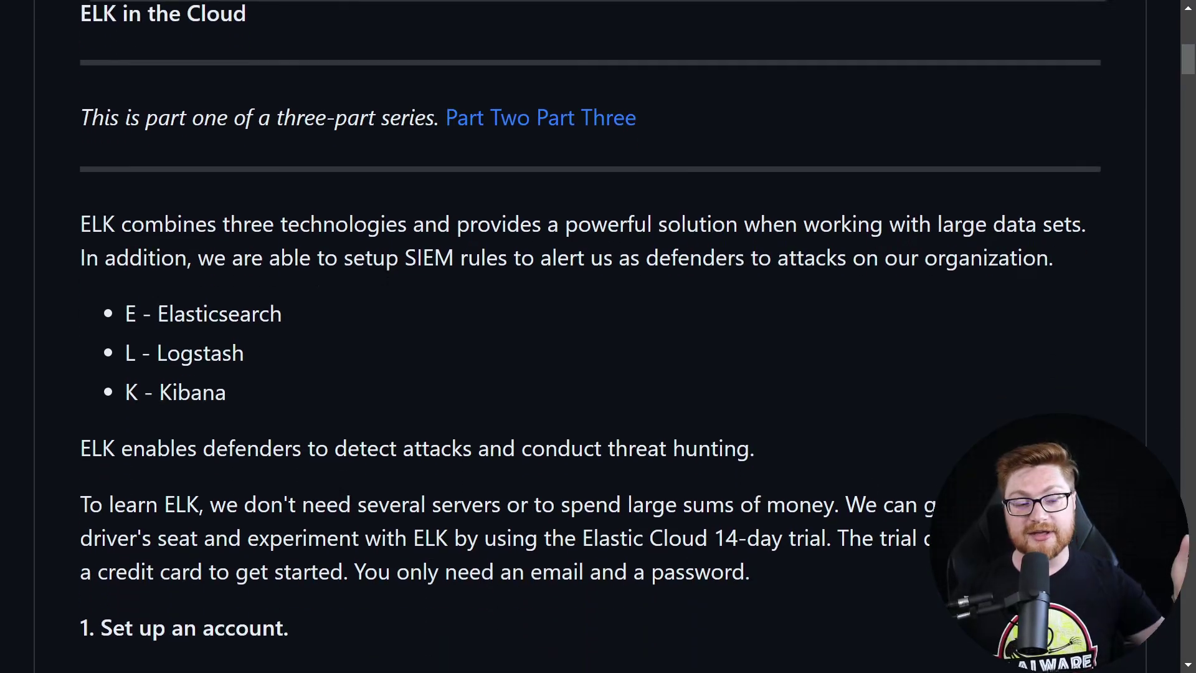
drag(199, 257, 557, 257)
click(460, 258)
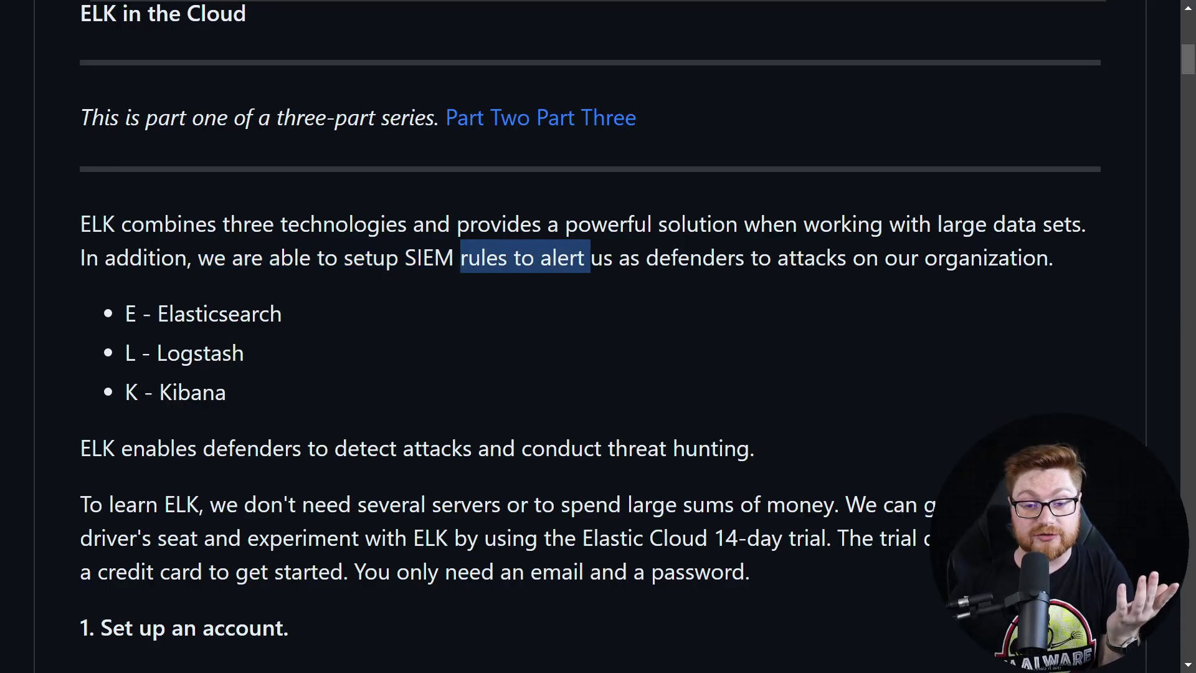
click(636, 288)
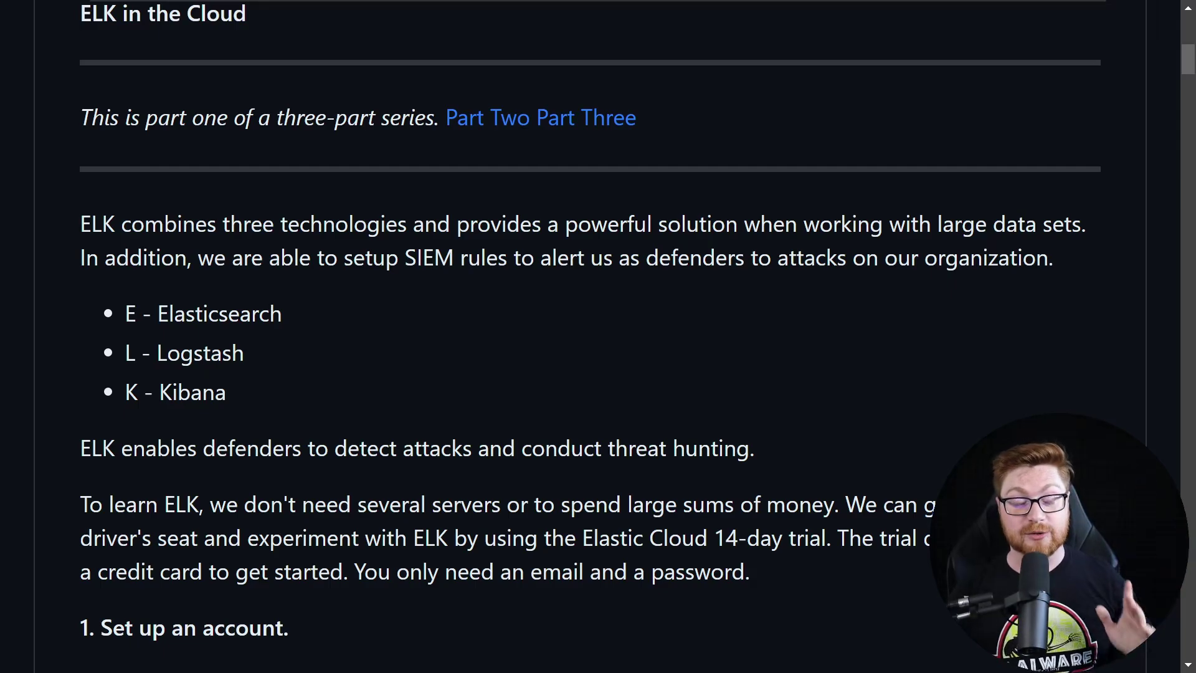
- Scroll to '1. Set up an account', noting the 14-day trial and no credit card note
scroll(589, 342, down, 1)
scroll(589, 342, down, 1)
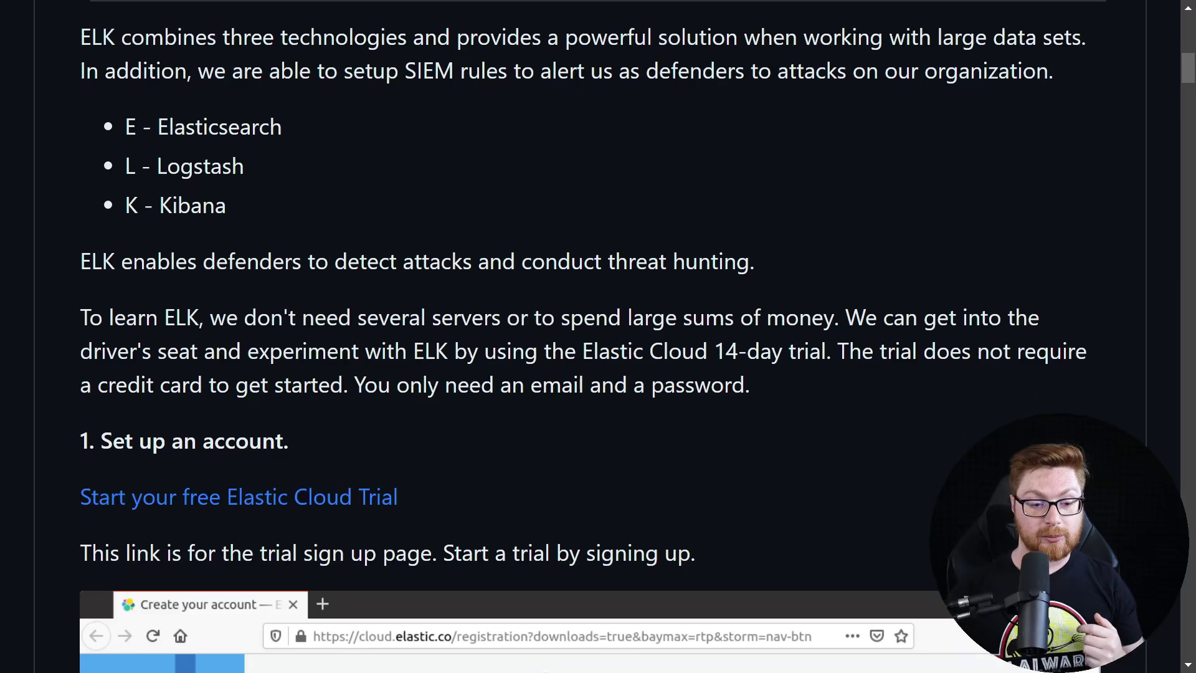
scroll(590, 341, down, 1)
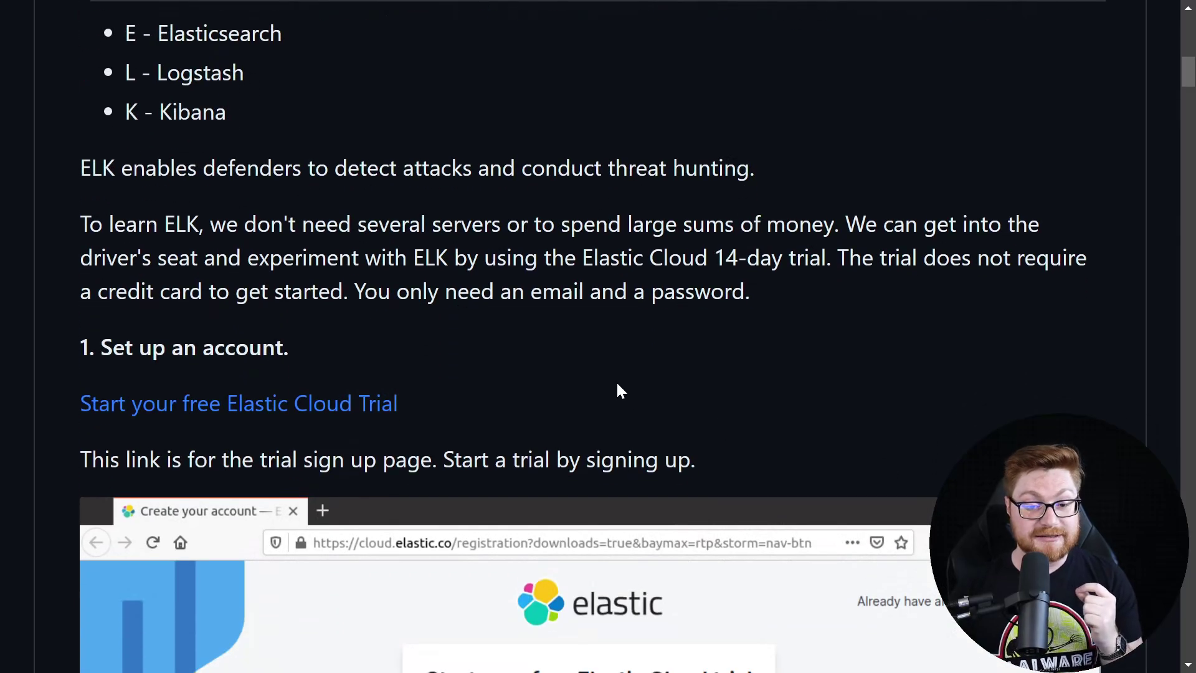
drag(406, 257, 796, 258)
click(809, 257)
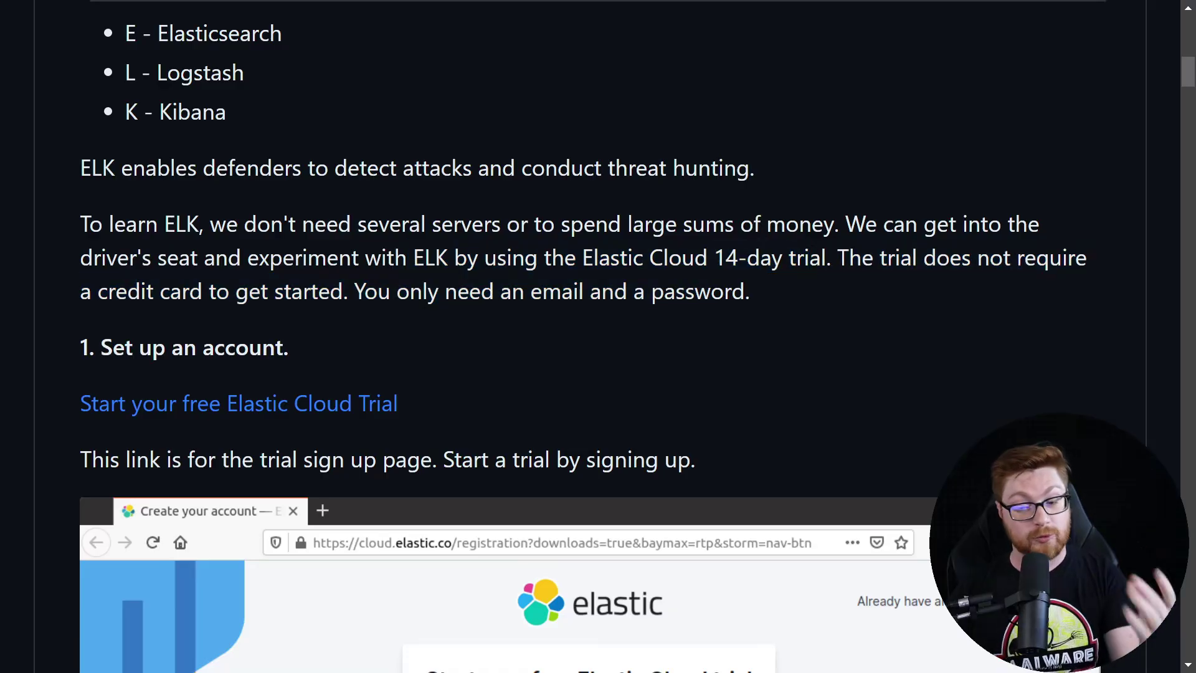
drag(82, 291, 336, 291)
click(557, 314)
scroll(894, 358, down, 5)
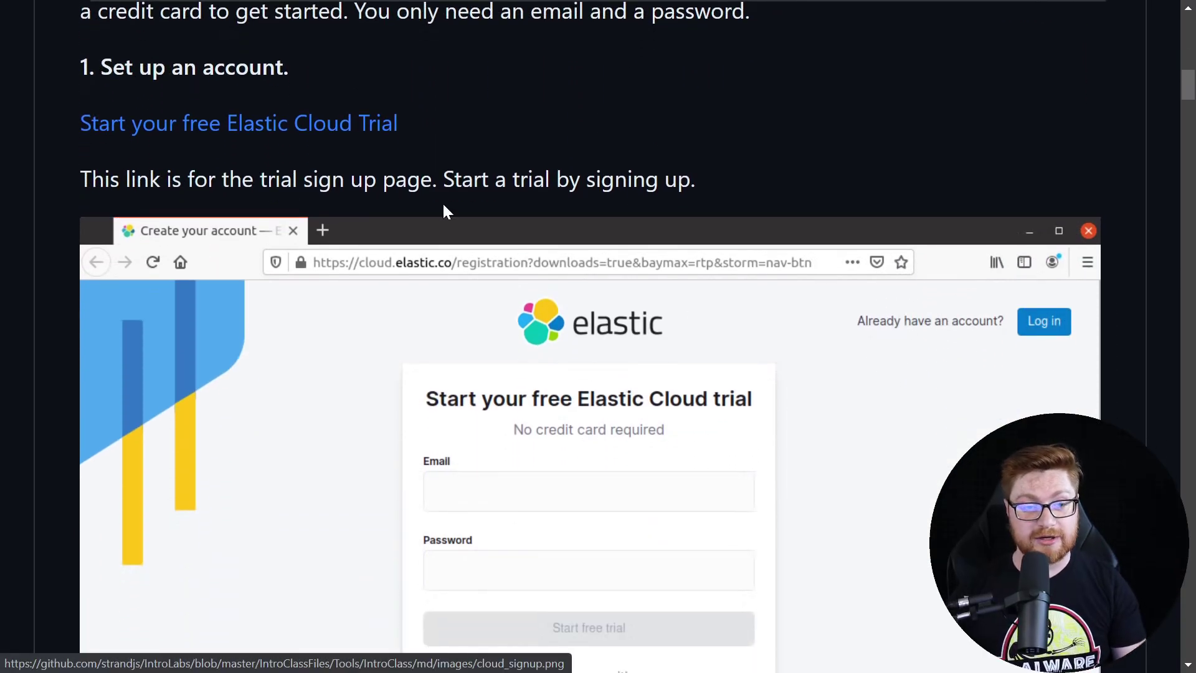
- Open the Elastic Cloud free trial sign-up and submit it using the saved e-mail and password
click(320, 124)
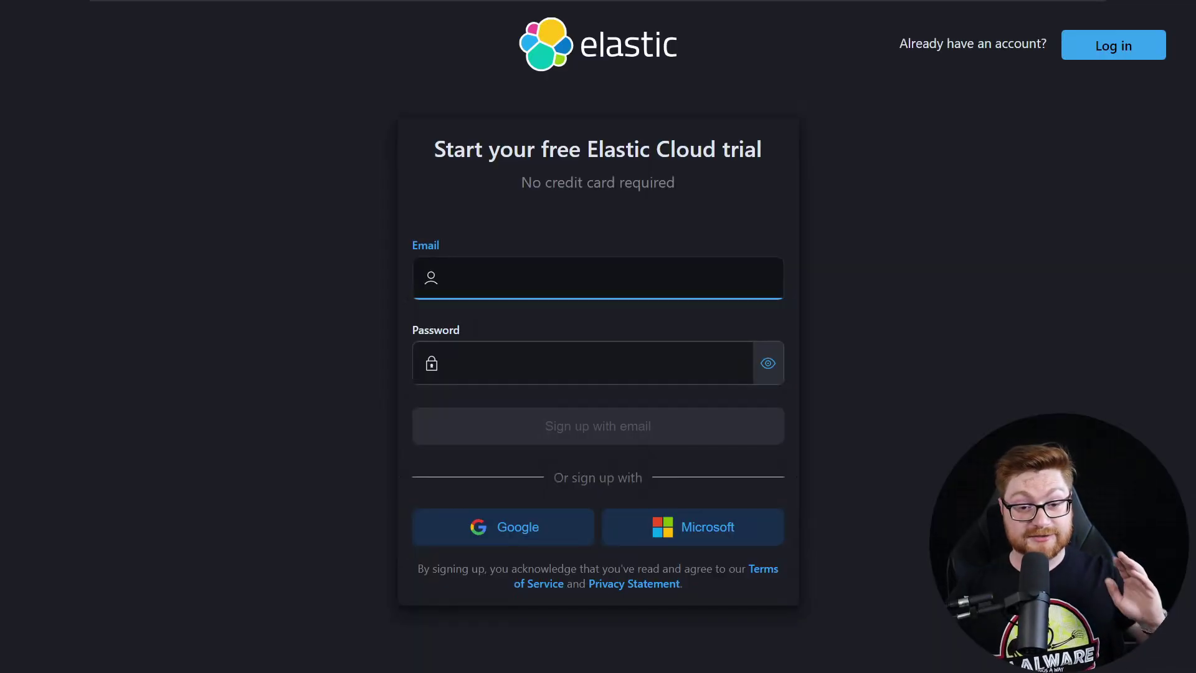
drag(393, 128, 798, 134)
click(872, 289)
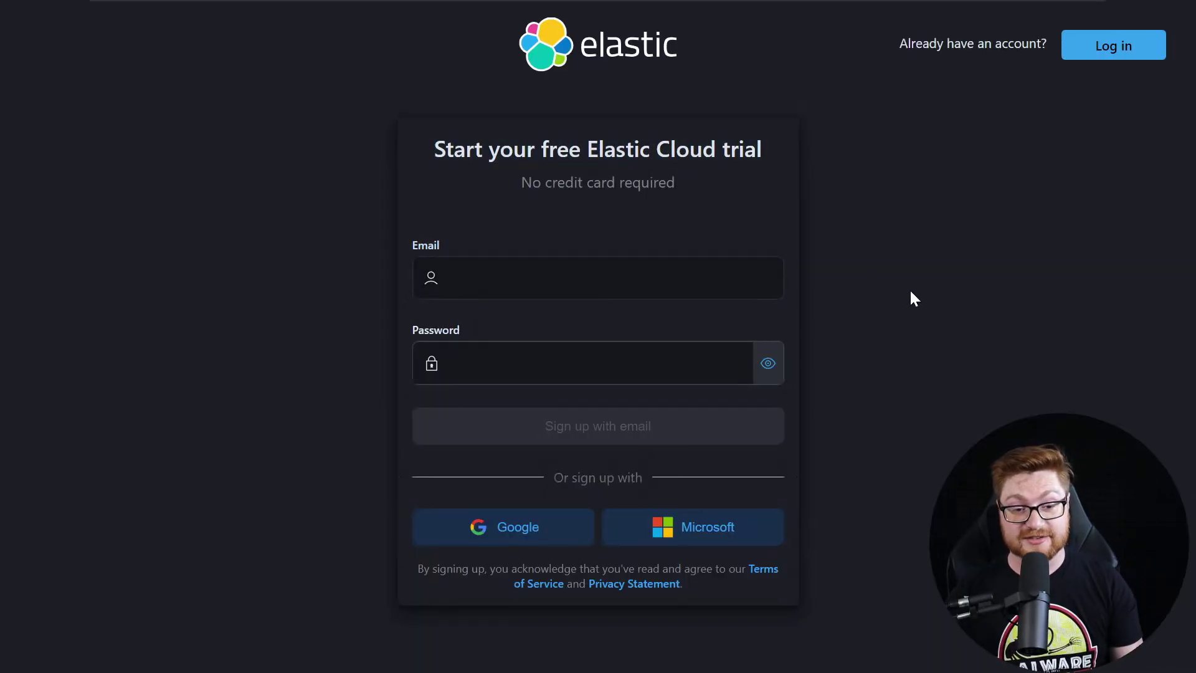
click(598, 278)
text(john)
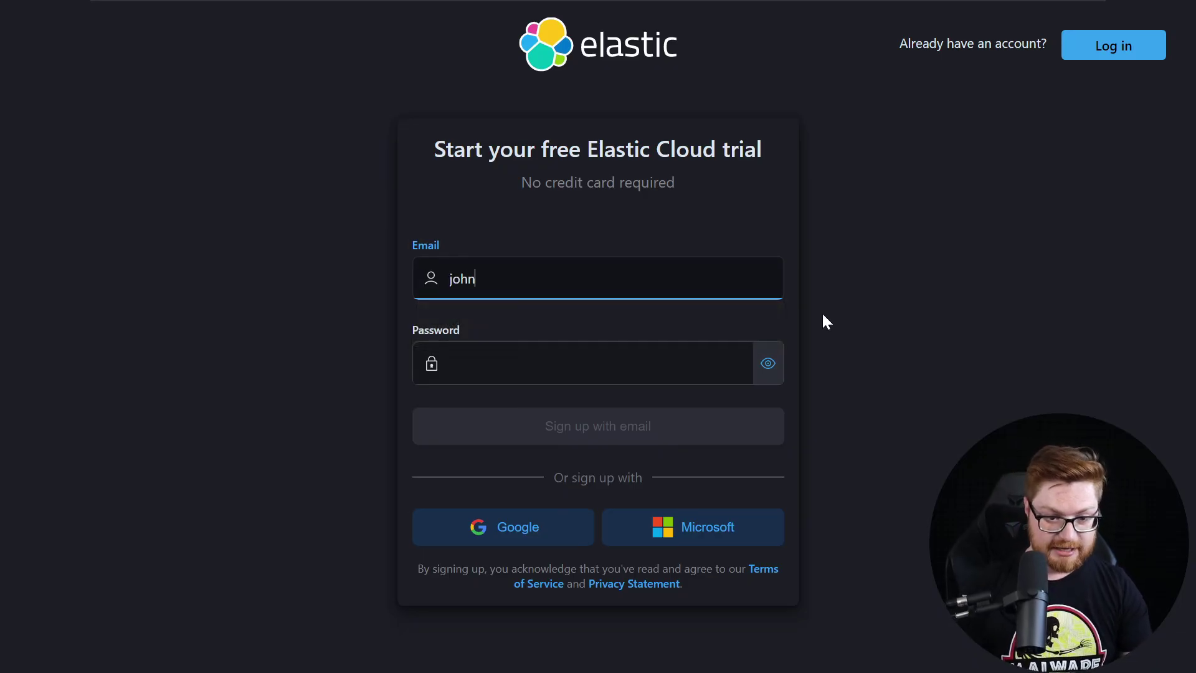
text(@)
key(BackSpace)
text(ham)
key(Down)
key(Return)
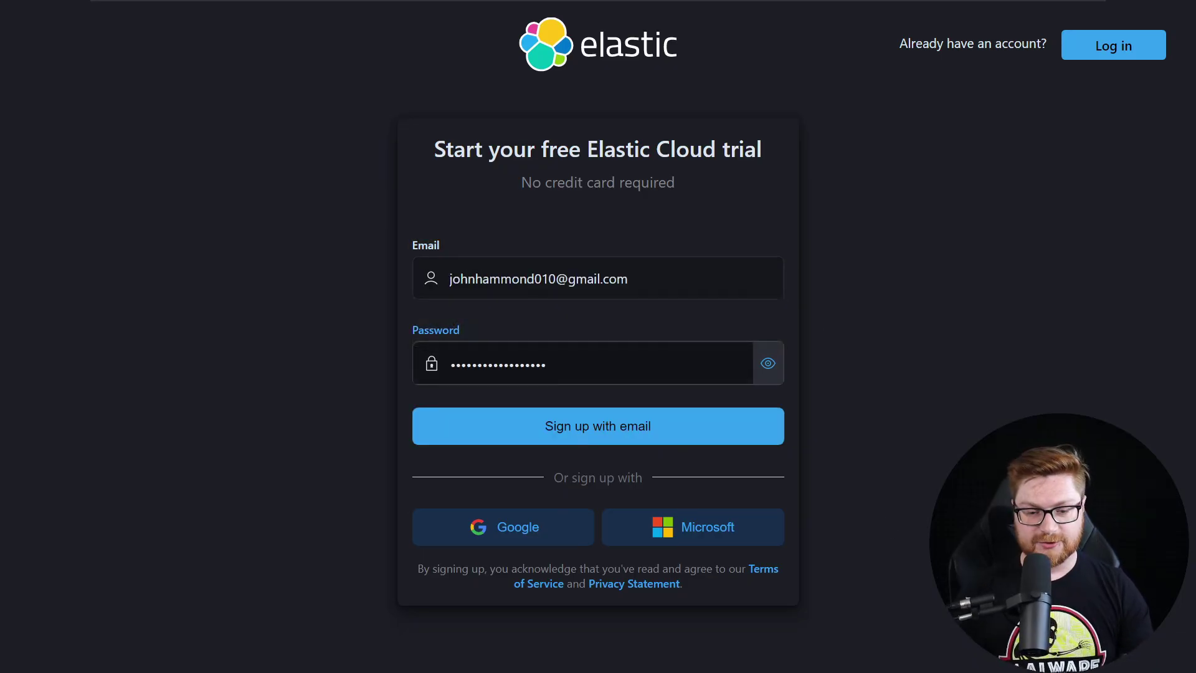
click(631, 424)
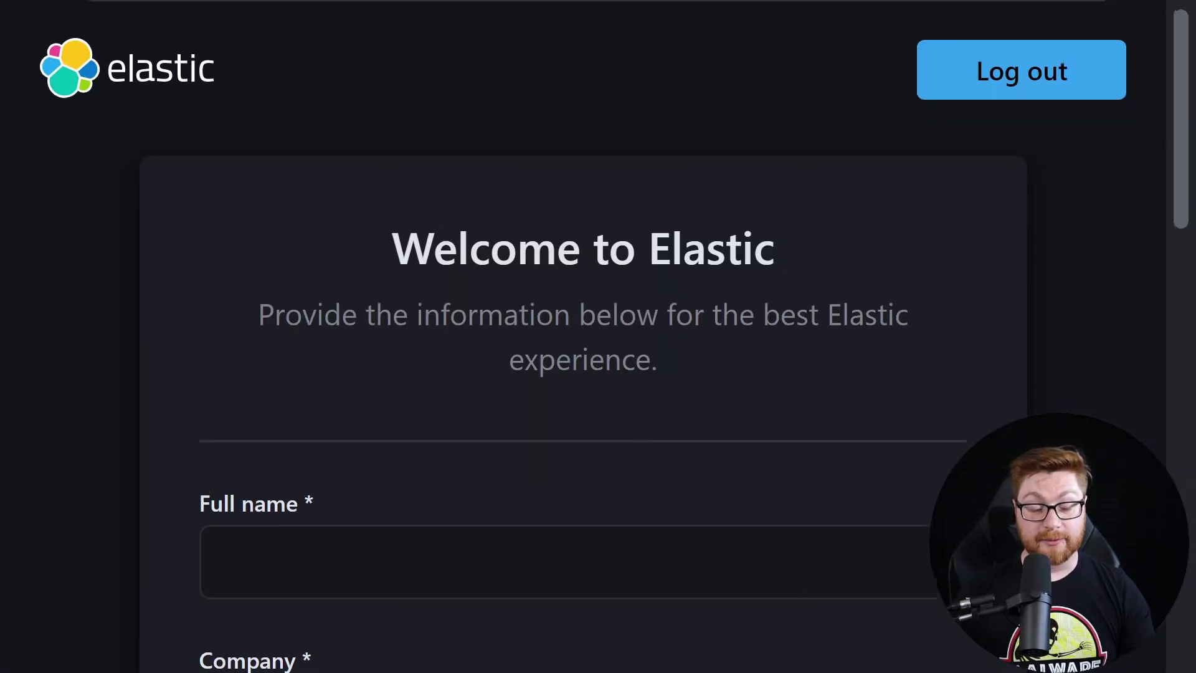
- Enter the user's full name and company name in the profile form
scroll(500, 353, down, 4)
click(499, 298)
text(John Hammond)
click(499, 453)
text(Self)
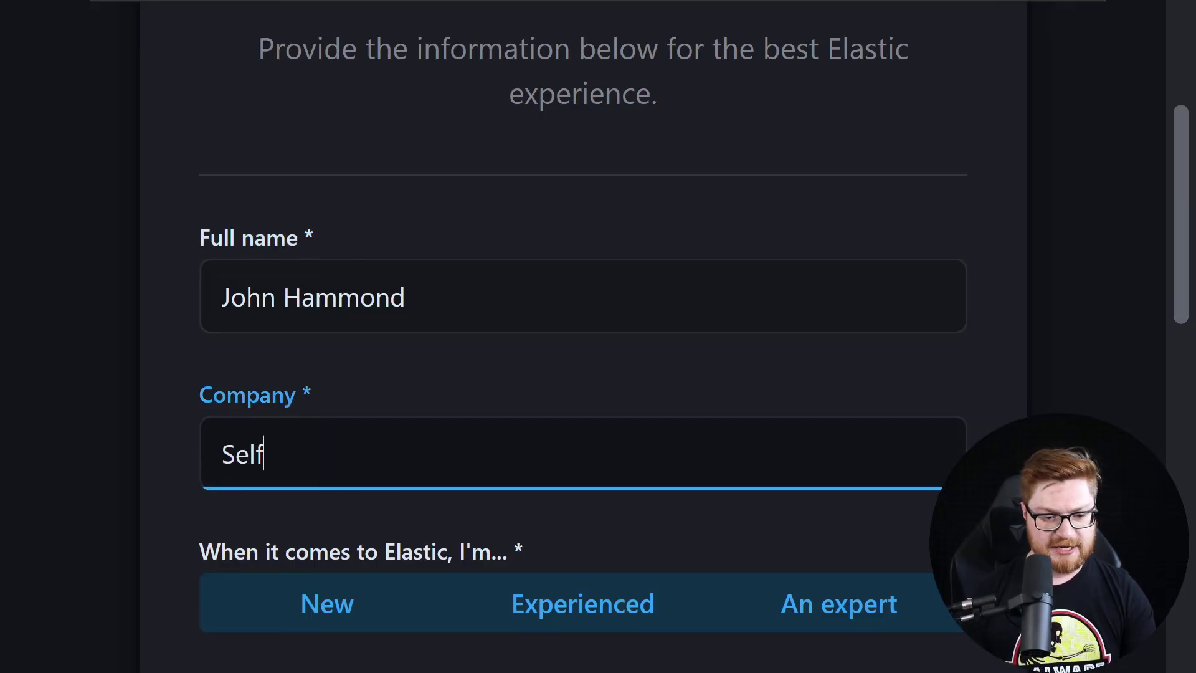
- Answer experience New, interest Security, goal Learn more about Elastic, and continue
scroll(339, 270, down, 4)
click(294, 321)
scroll(175, 337, down, 3)
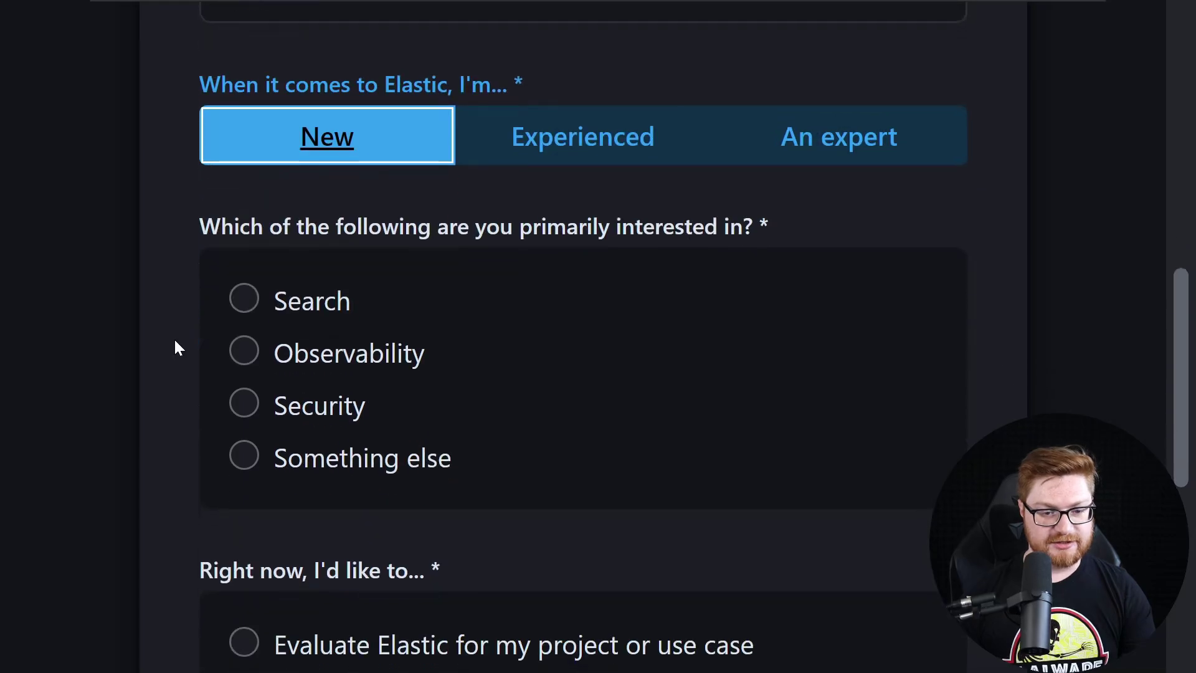
click(241, 406)
scroll(168, 373, down, 6)
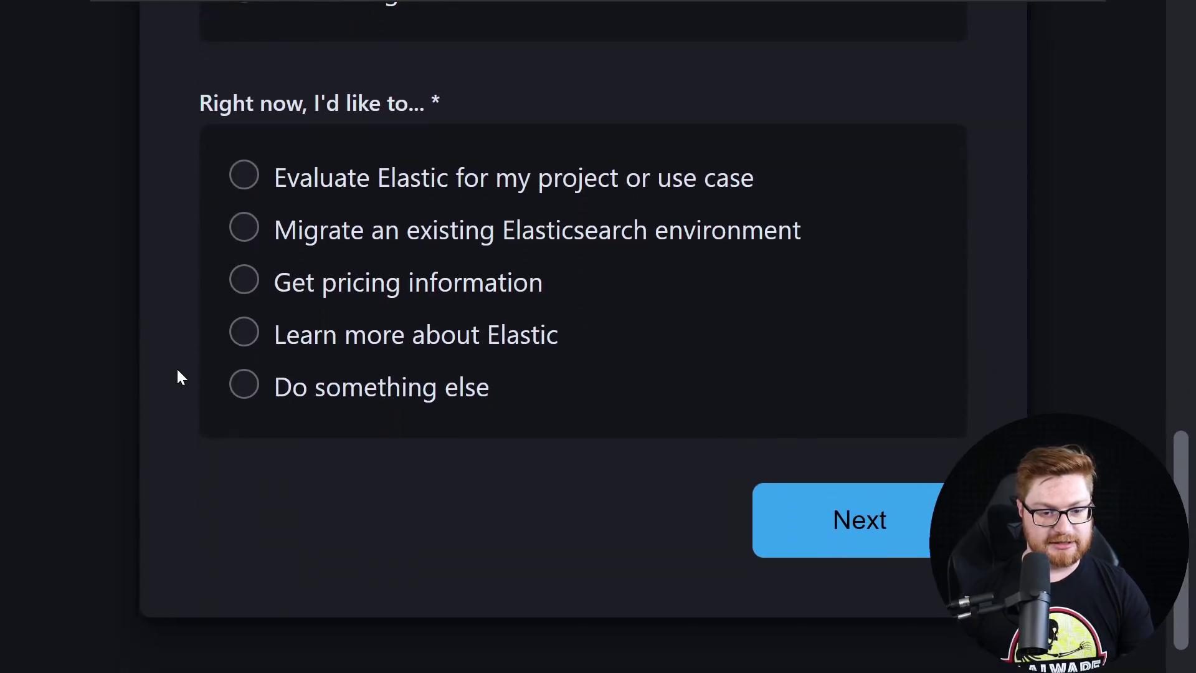
click(269, 348)
click(855, 518)
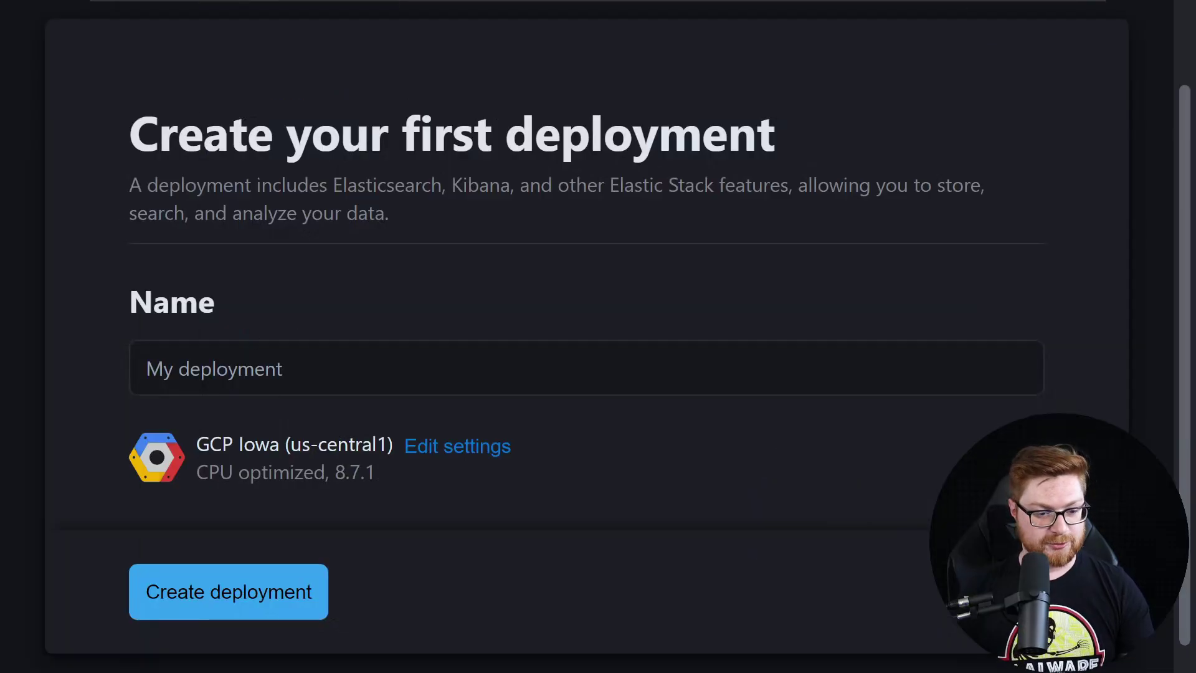
- Create the deployment named security-deployment on GCP Iowa (us-central1)
click(147, 368)
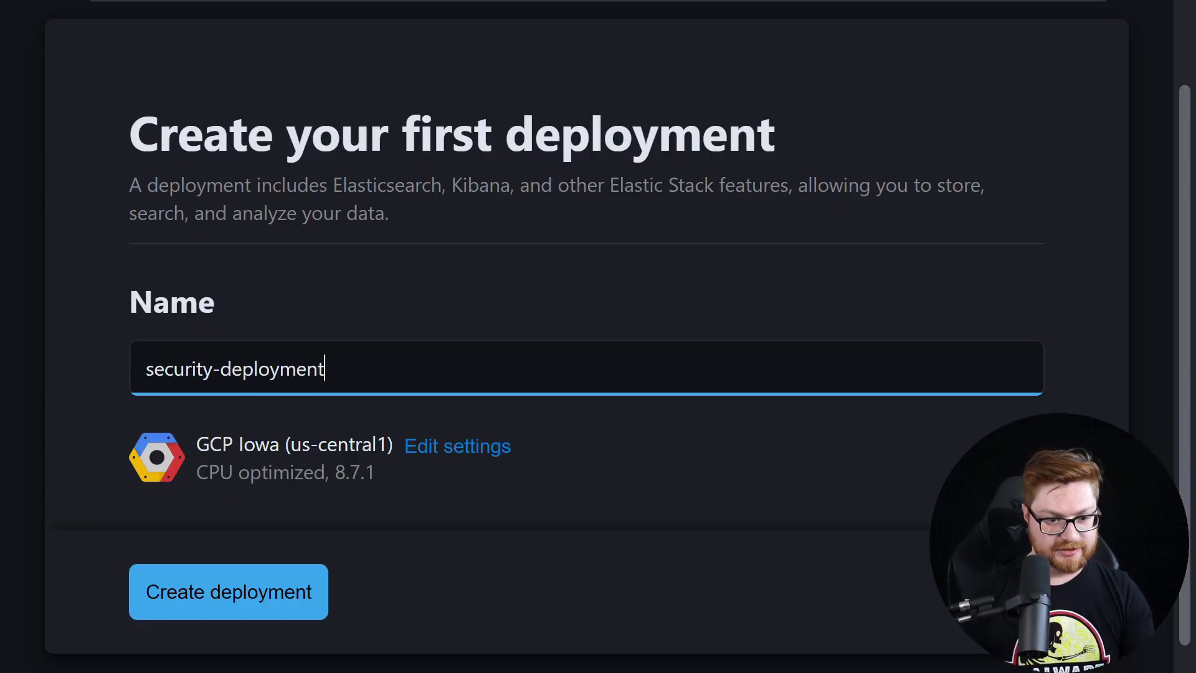
scroll(702, 460, down, 1)
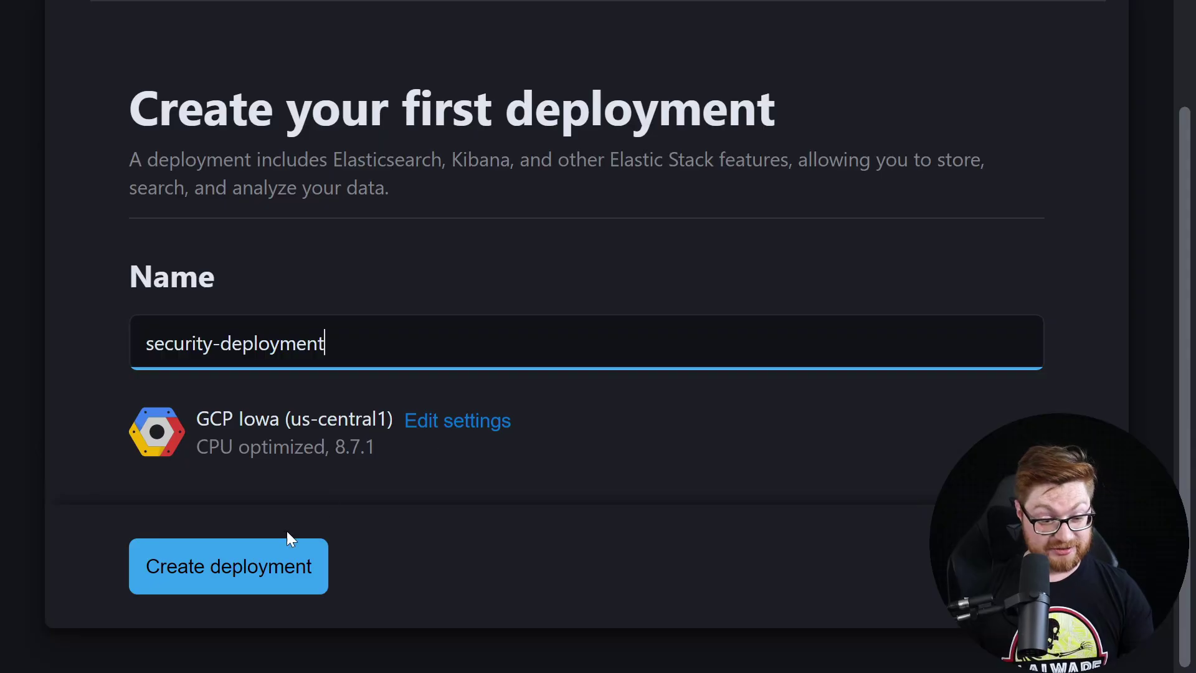
click(256, 566)
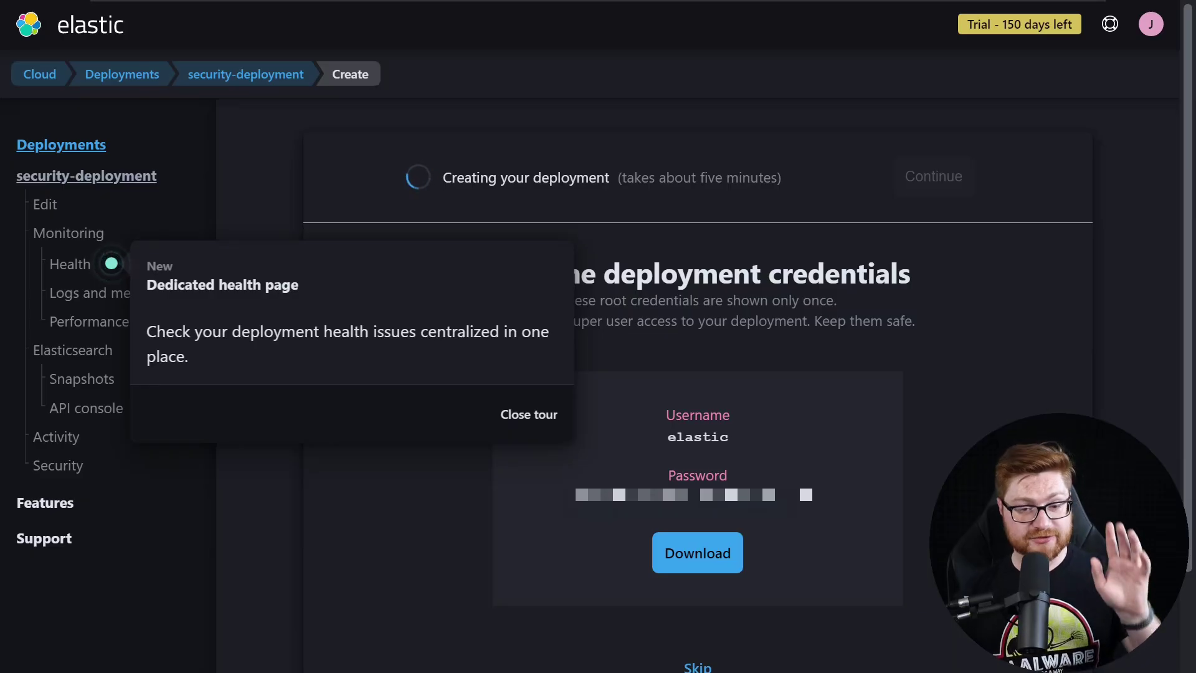
- Check the deployment's Health page, dismiss its tour, and view the security-deployment overview
drag(443, 178, 634, 179)
click(965, 303)
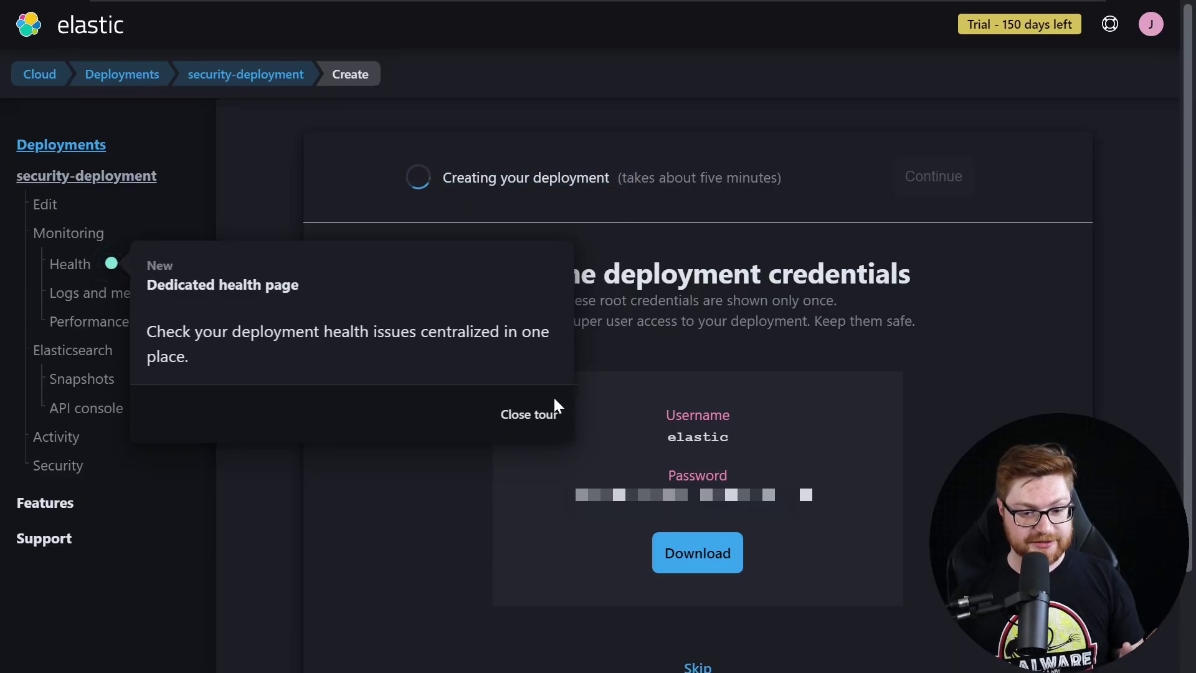
click(152, 267)
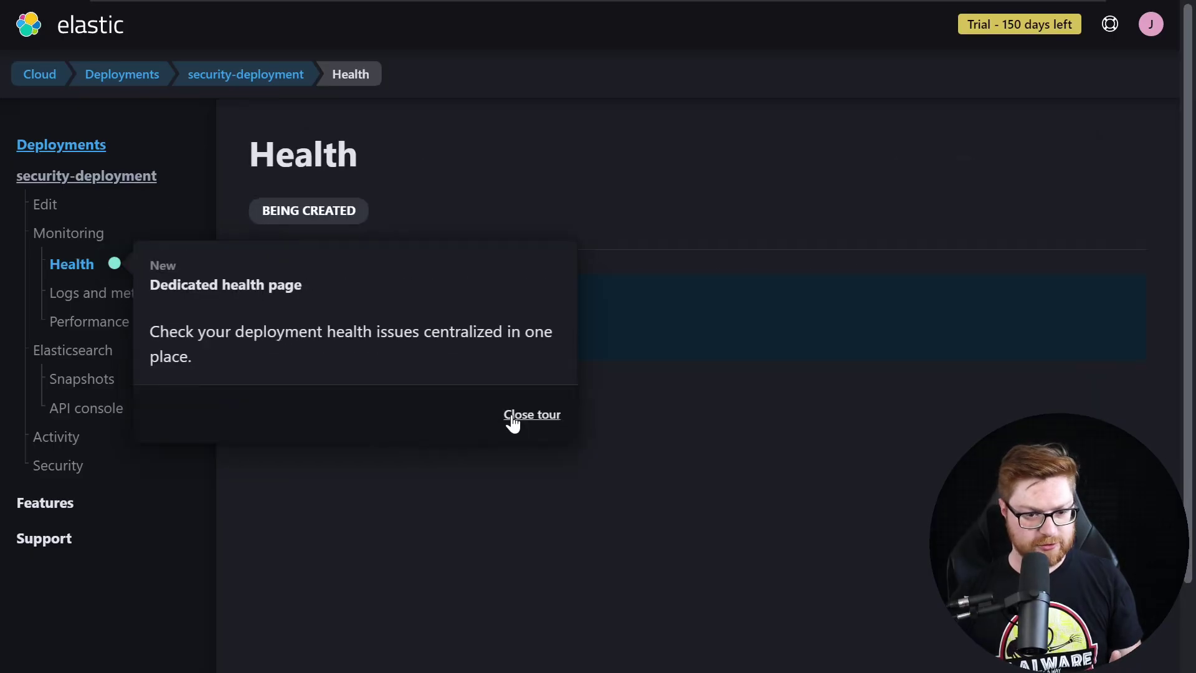
click(515, 415)
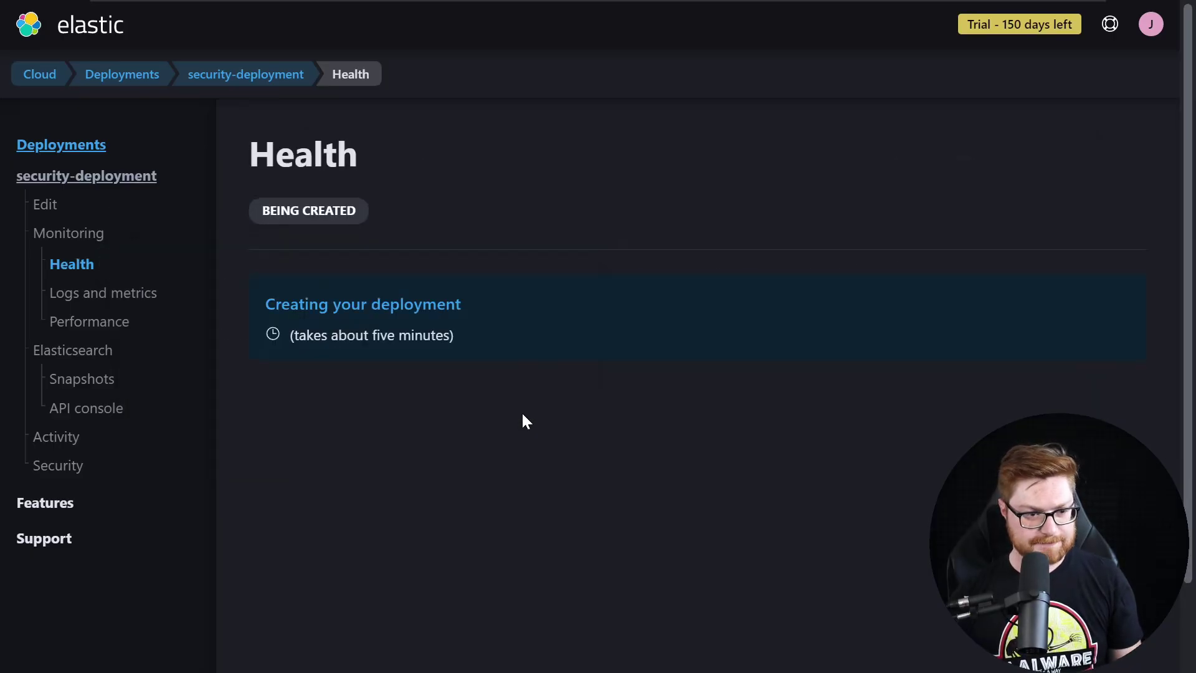
click(90, 181)
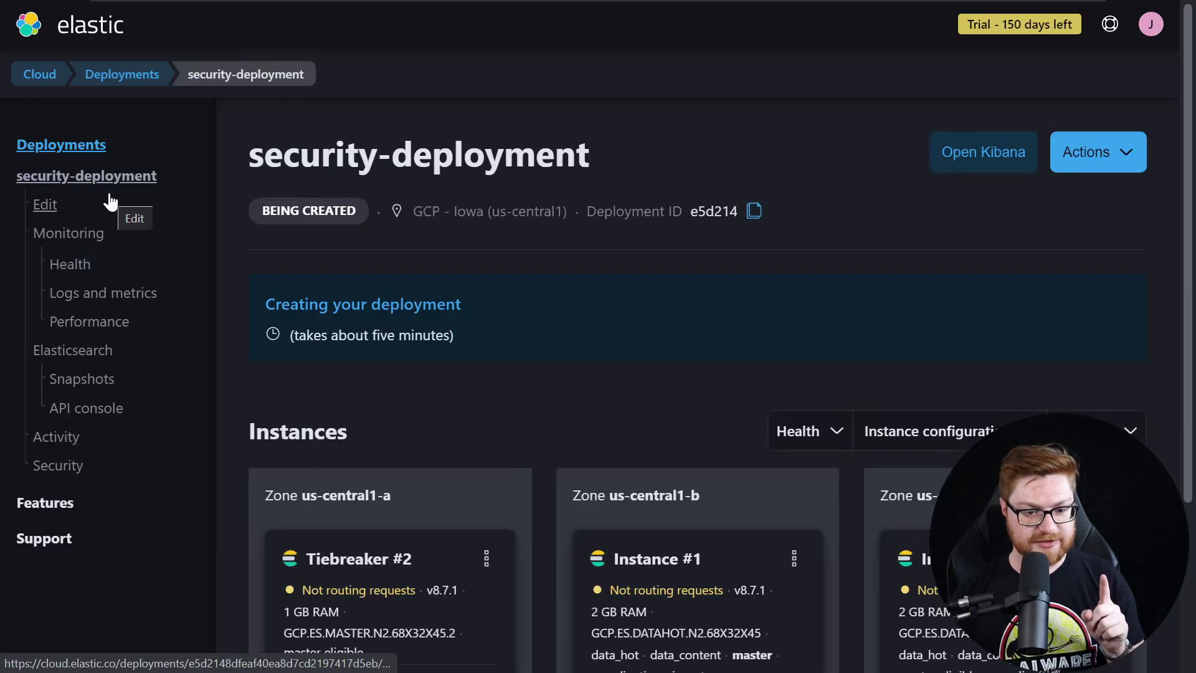
scroll(911, 304, down, 3)
scroll(911, 305, up, 3)
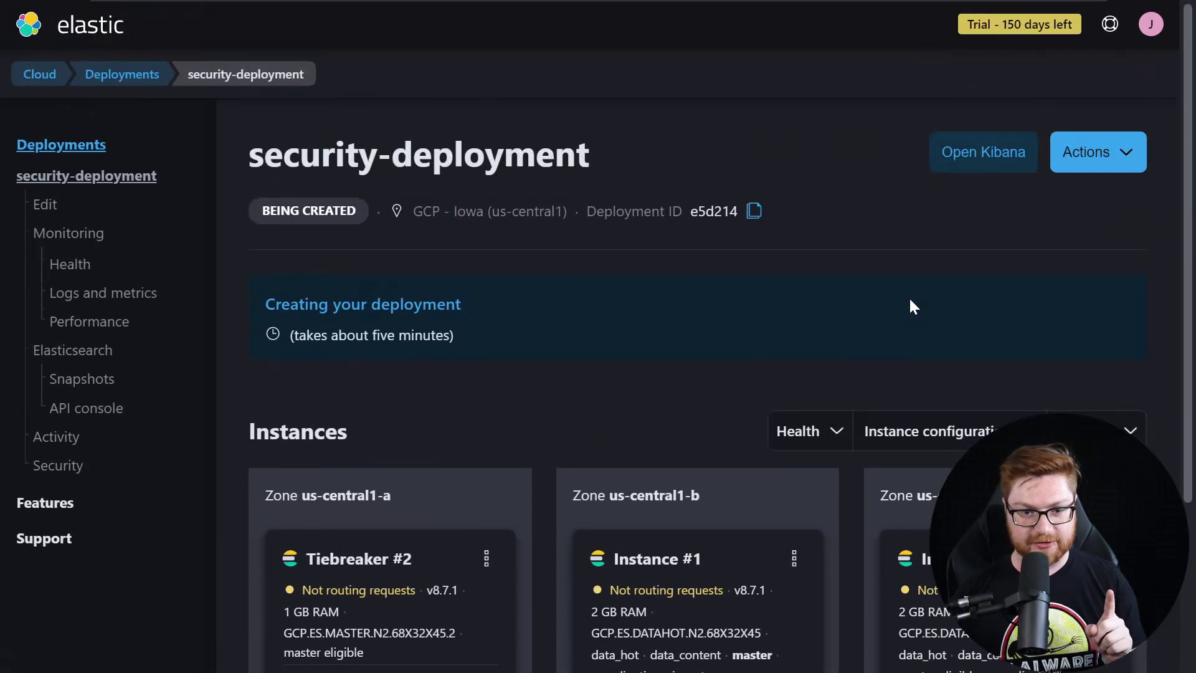
- Return to the deployment creation progress and open security-deployment's Kibana details
click(911, 305)
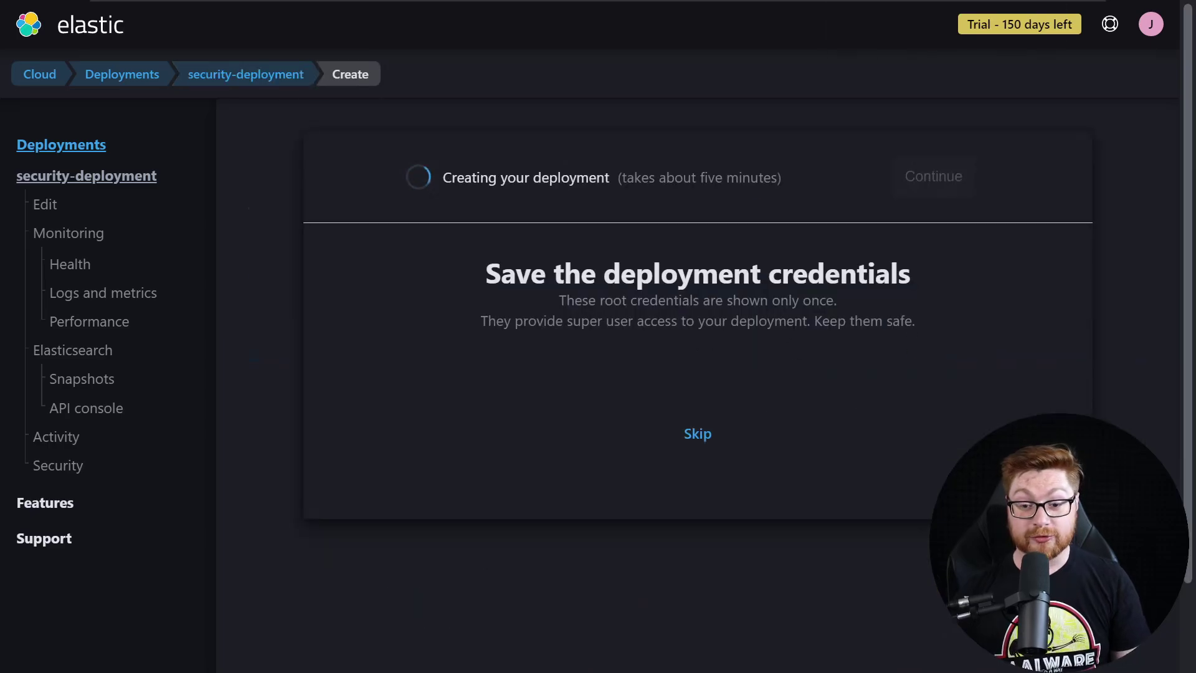
drag(559, 300, 855, 300)
click(857, 301)
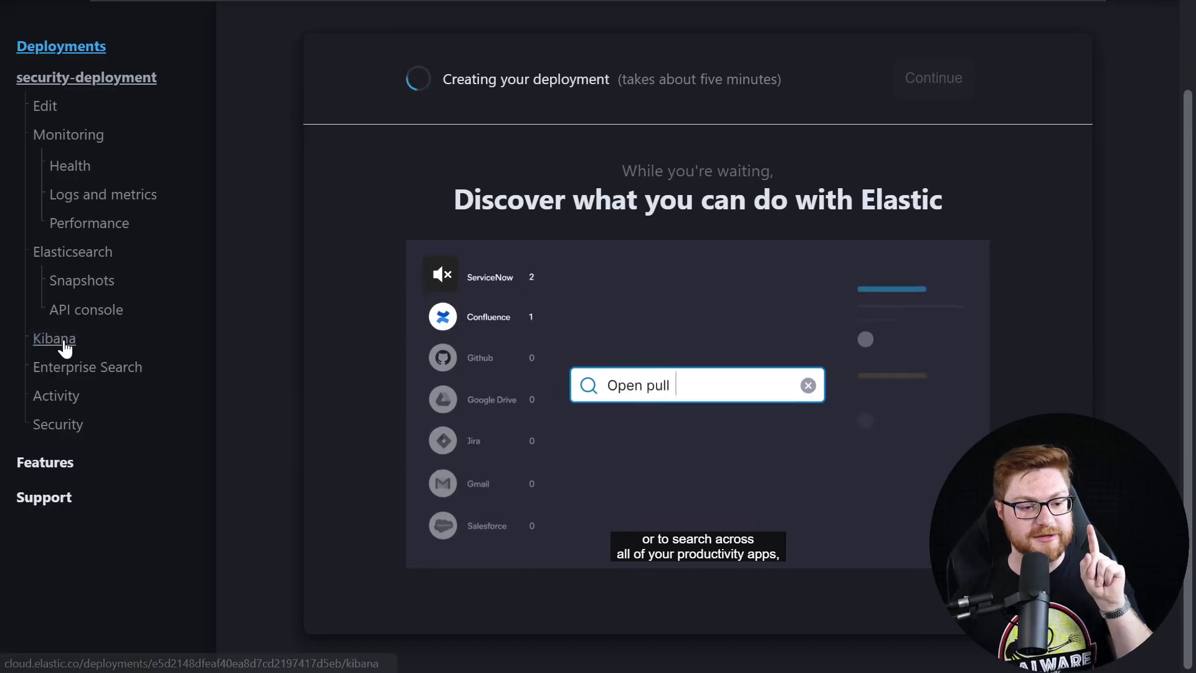
click(56, 340)
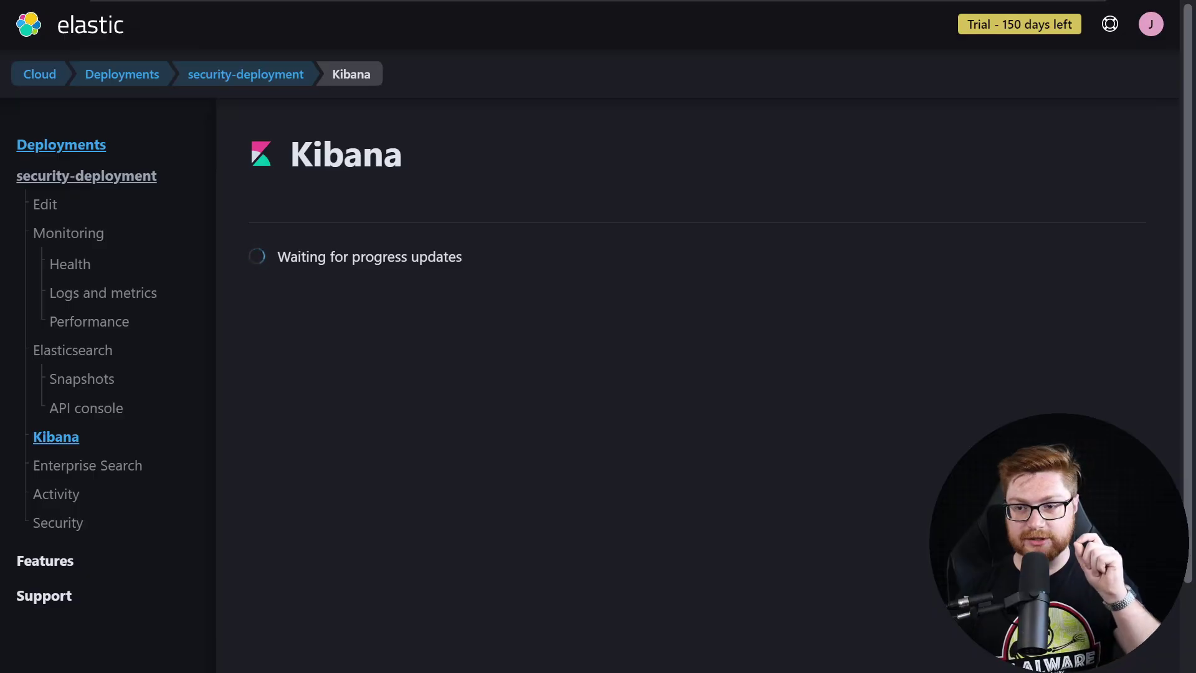
scroll(766, 533, down, 2)
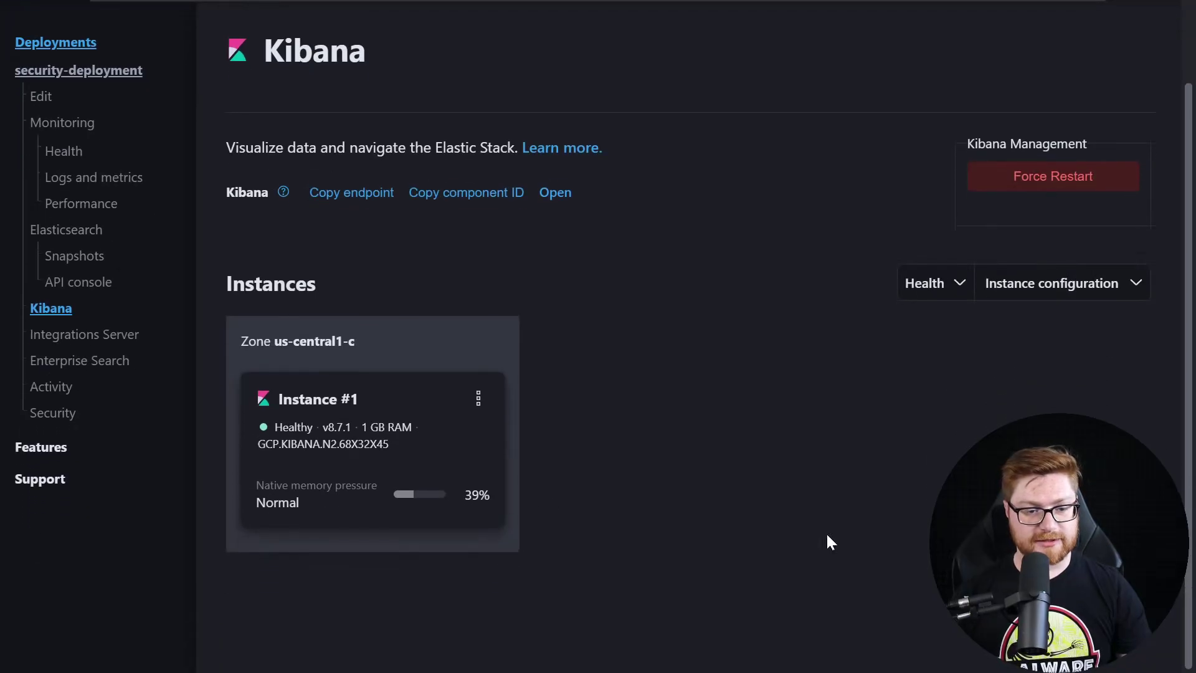
drag(241, 343, 517, 336)
click(573, 383)
- Review the Kibana instance's actions and health filter options, then open Kibana
click(478, 399)
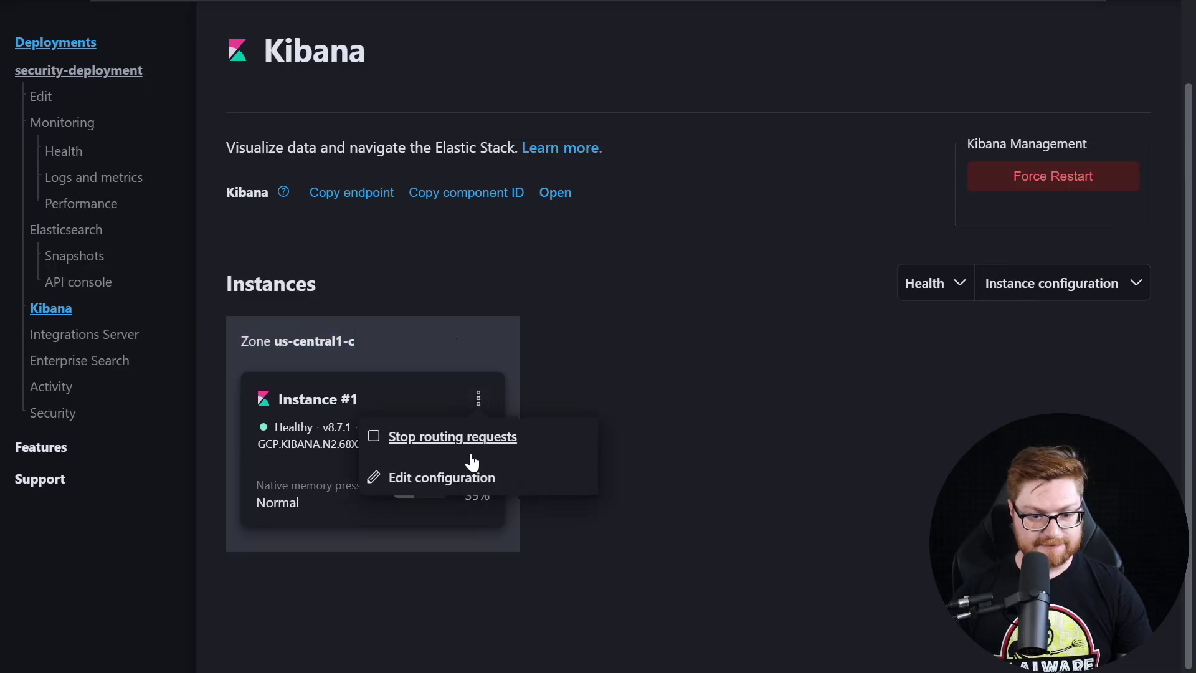
click(937, 411)
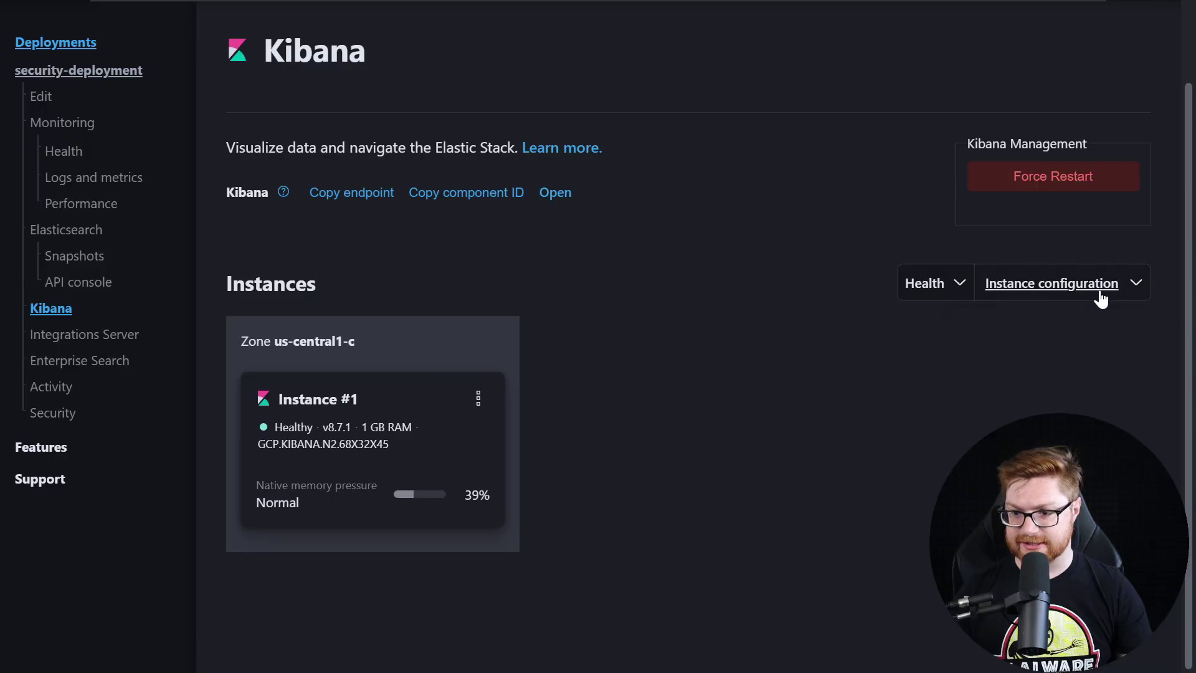
click(925, 284)
key(Escape)
scroll(685, 337, up, 2)
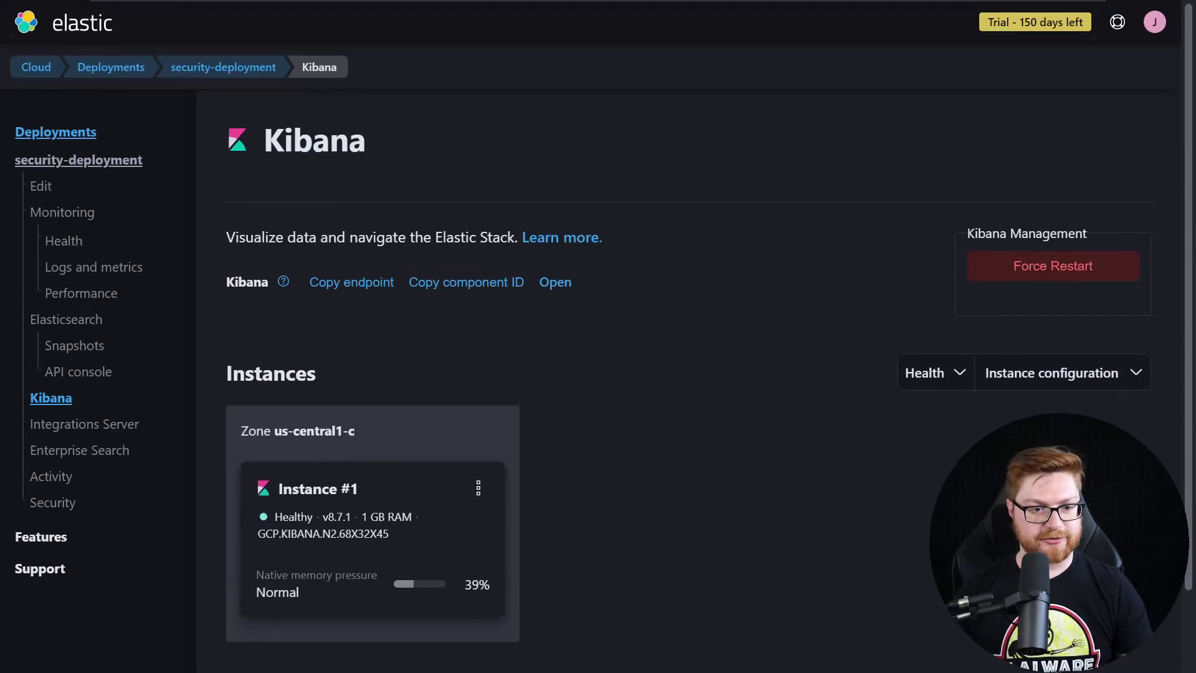
click(561, 284)
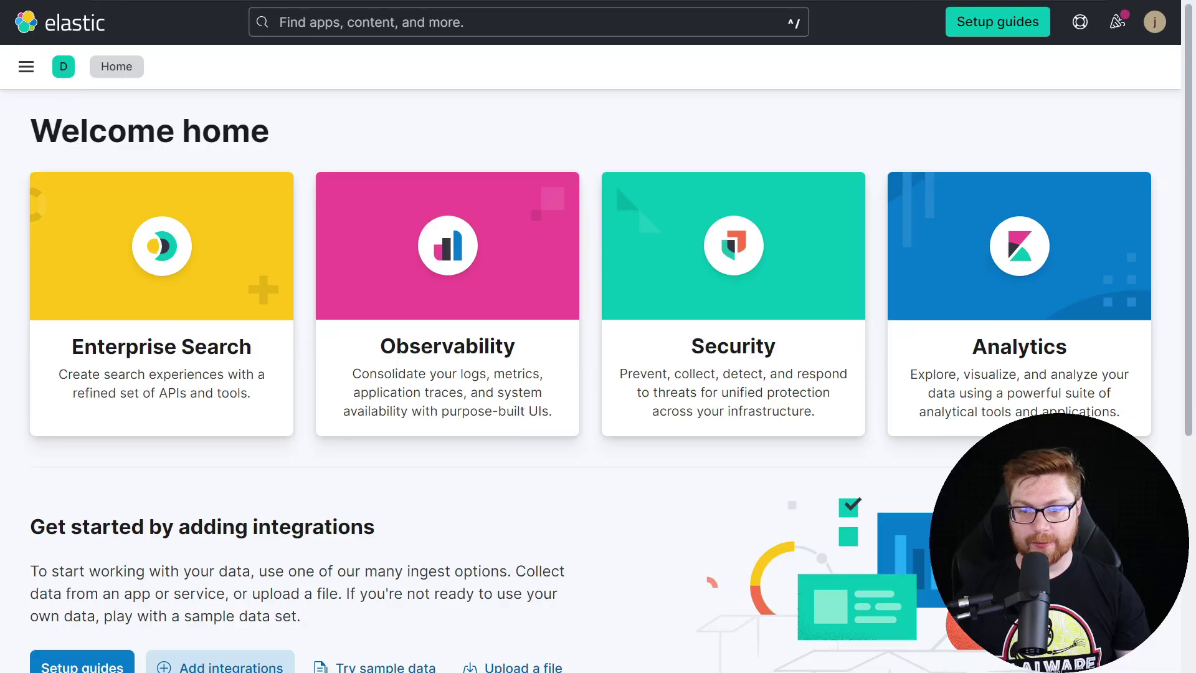
- From Kibana's navigation menu, go to Fleet under Management to see the agents list
scroll(115, 231, down, 2)
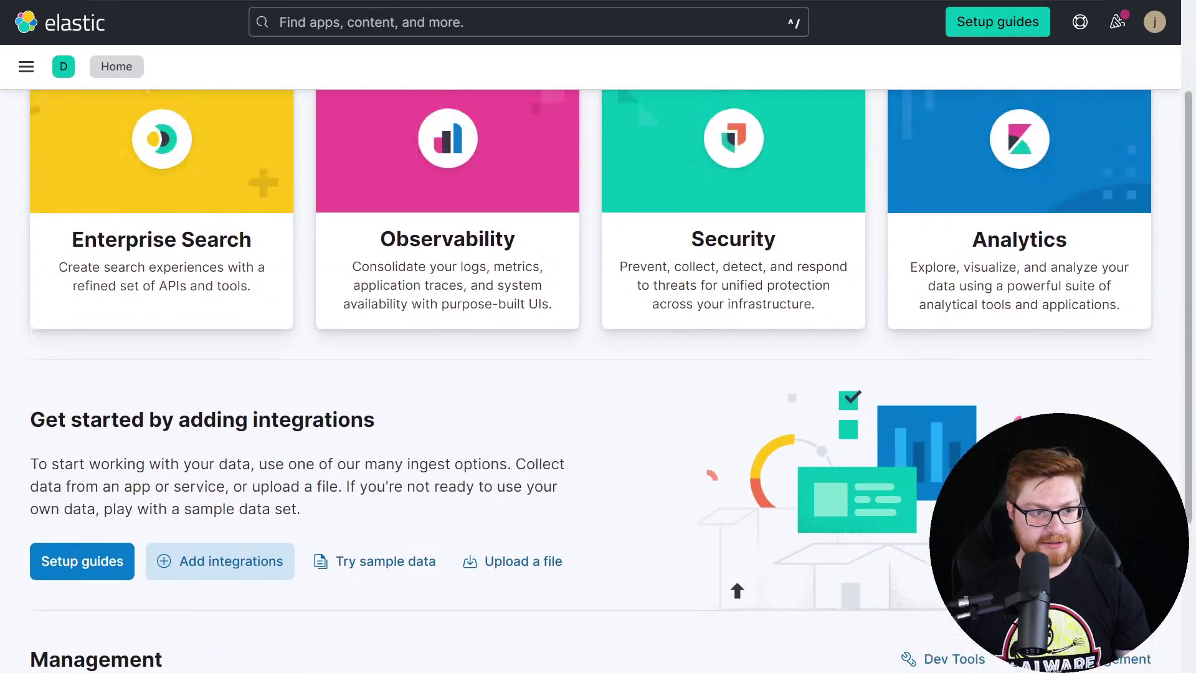
scroll(114, 231, up, 2)
click(25, 69)
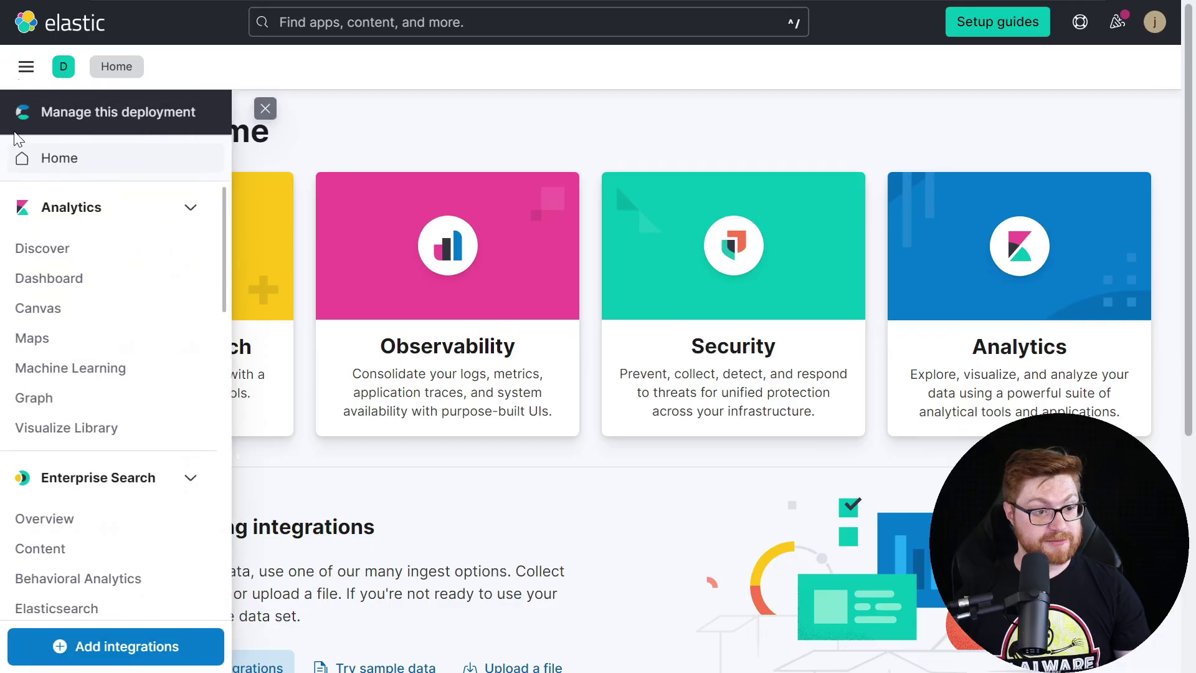
scroll(63, 372, down, 7)
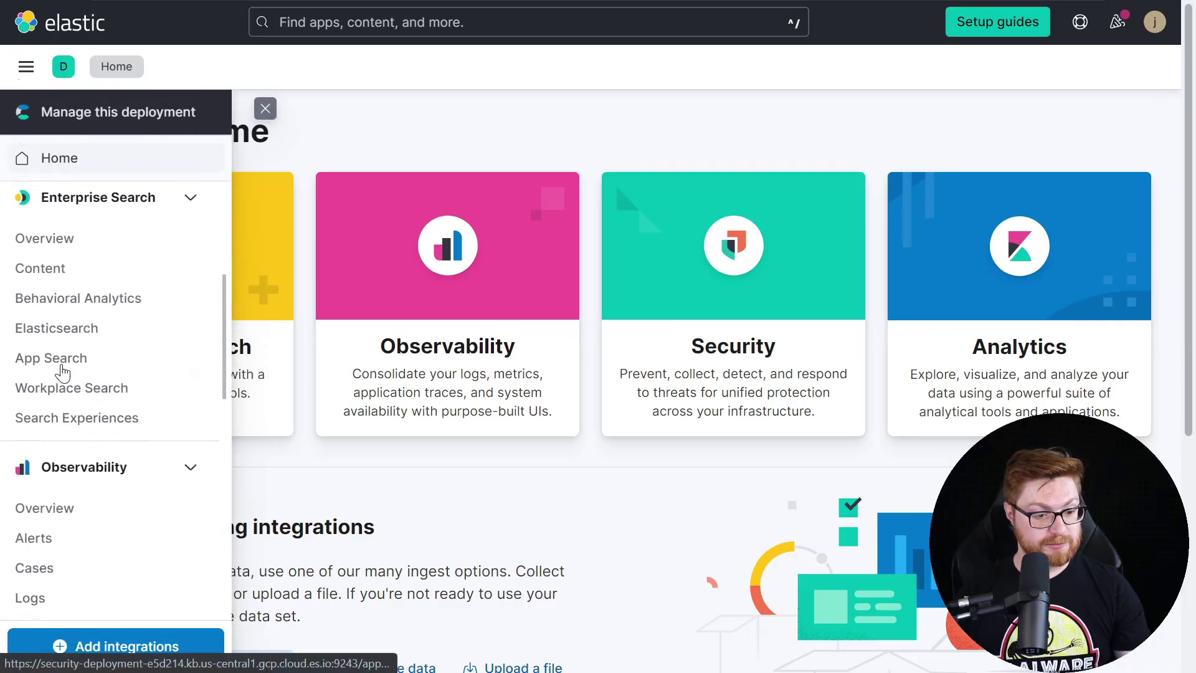
scroll(62, 373, down, 8)
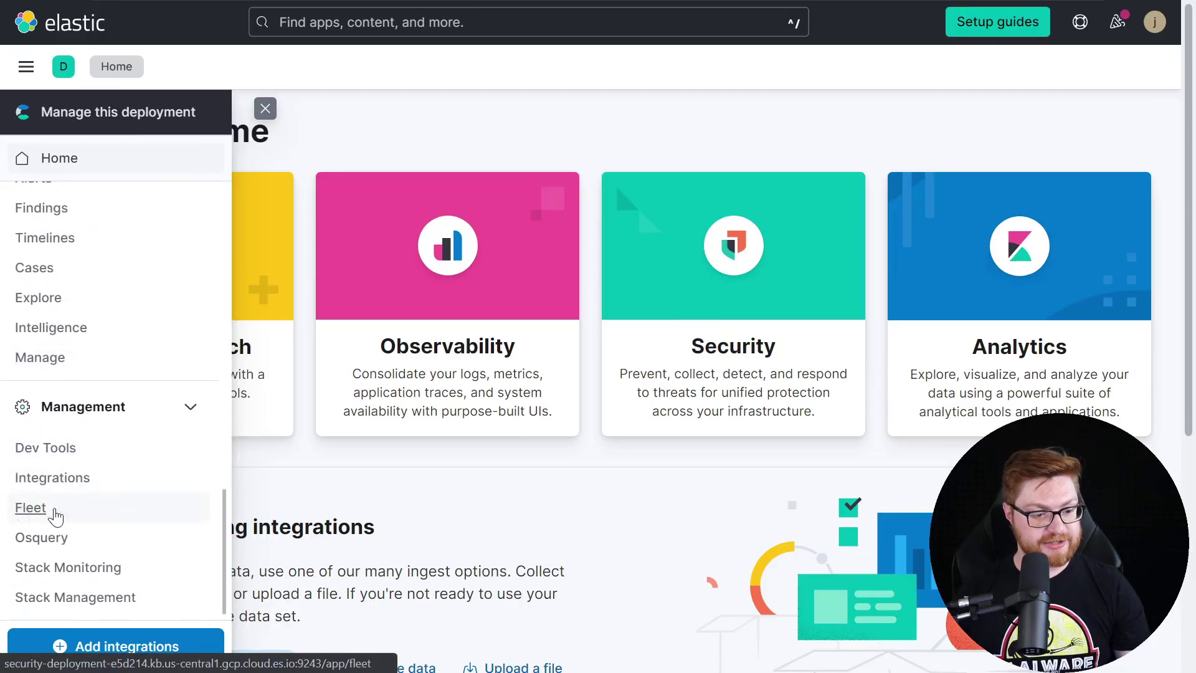
click(35, 507)
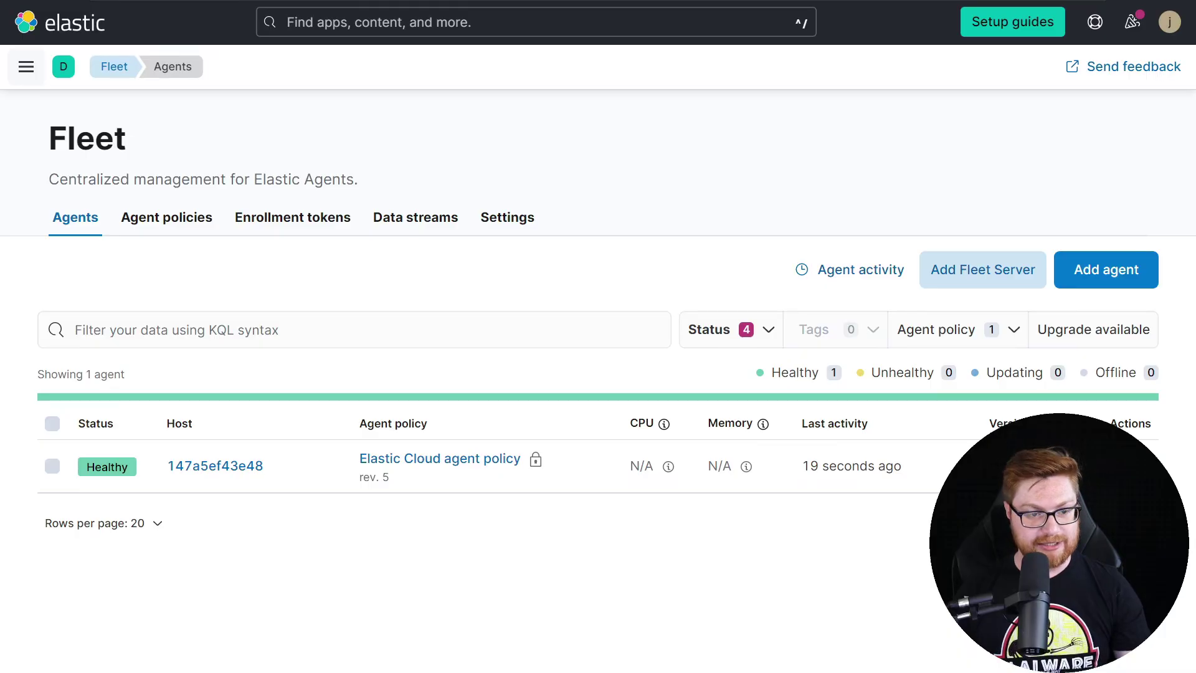
- Start adding an agent and create the new agent policy 'Agent policy 1'
click(1115, 268)
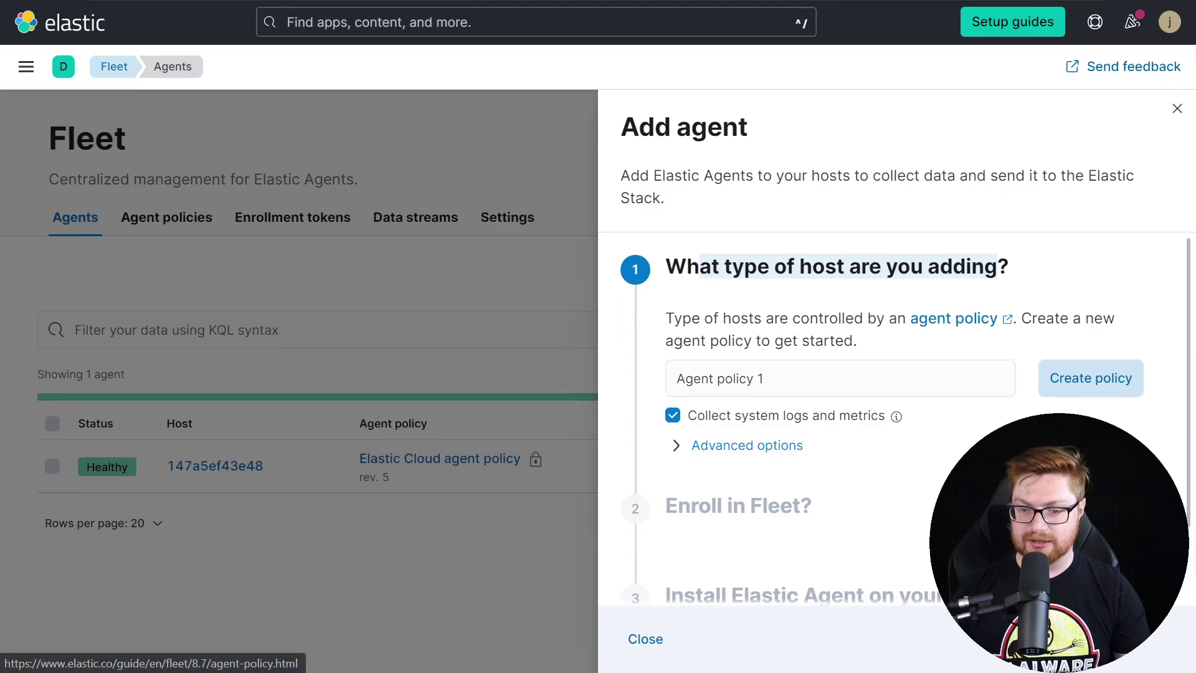
scroll(962, 448, down, 2)
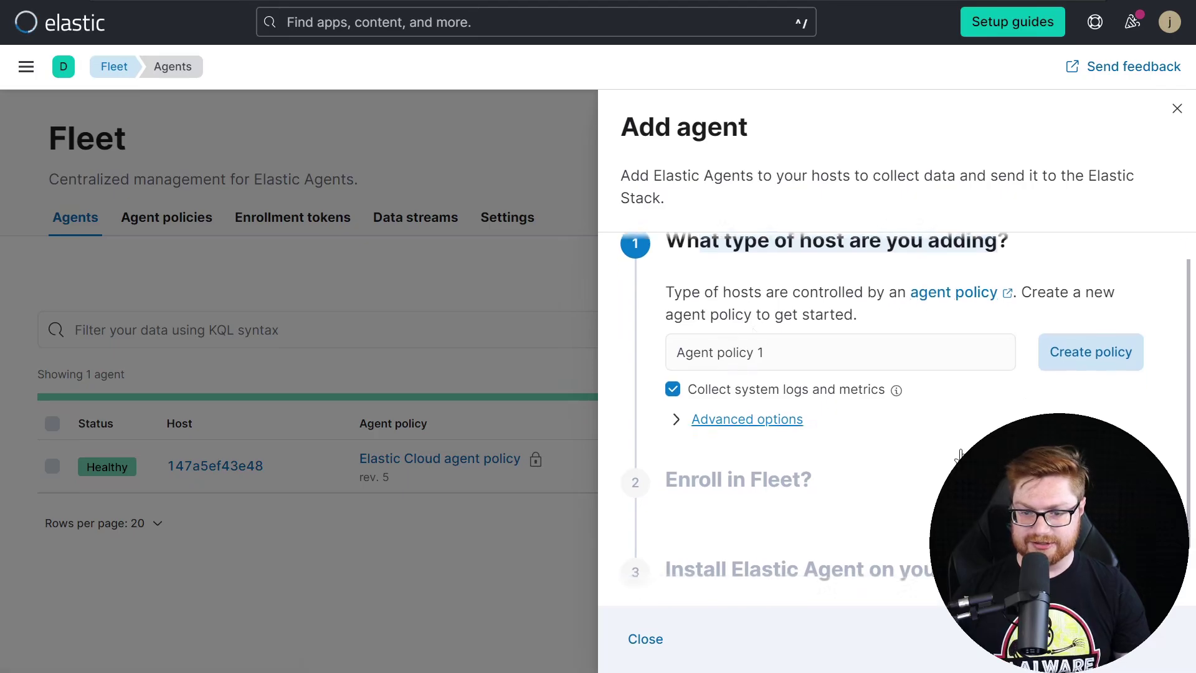
scroll(961, 449, up, 2)
scroll(904, 400, down, 2)
scroll(760, 432, up, 2)
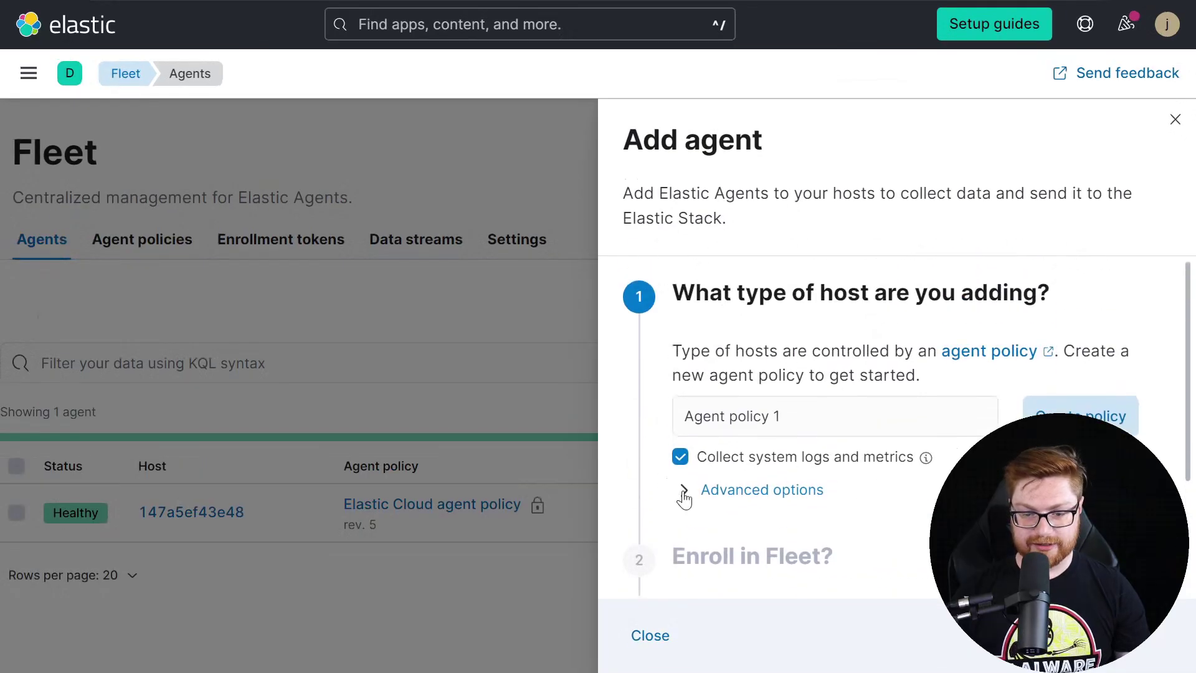
click(684, 490)
scroll(684, 499, down, 8)
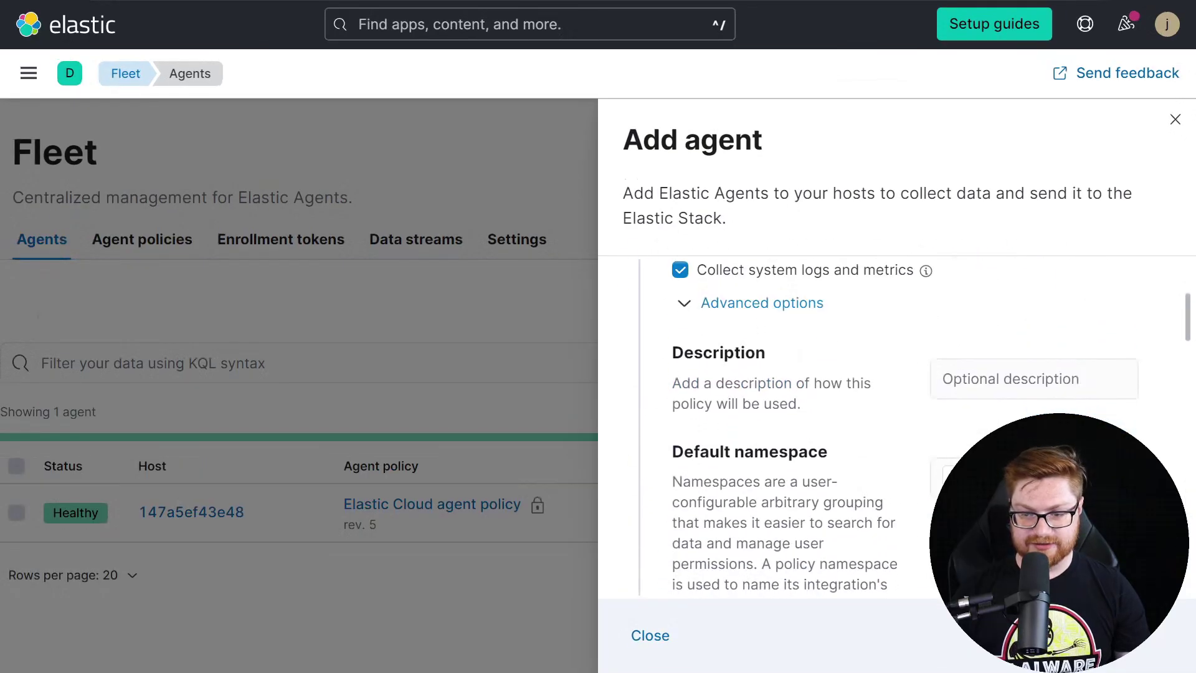
scroll(778, 430, down, 12)
scroll(916, 508, up, 20)
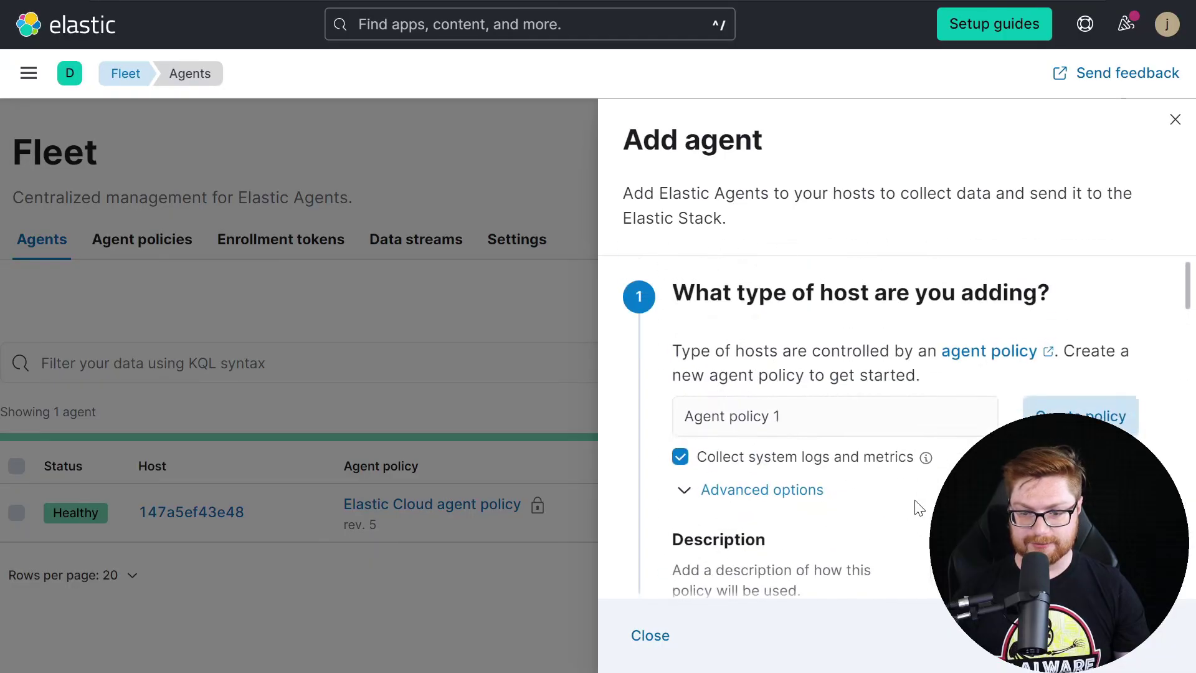
click(684, 490)
click(1081, 416)
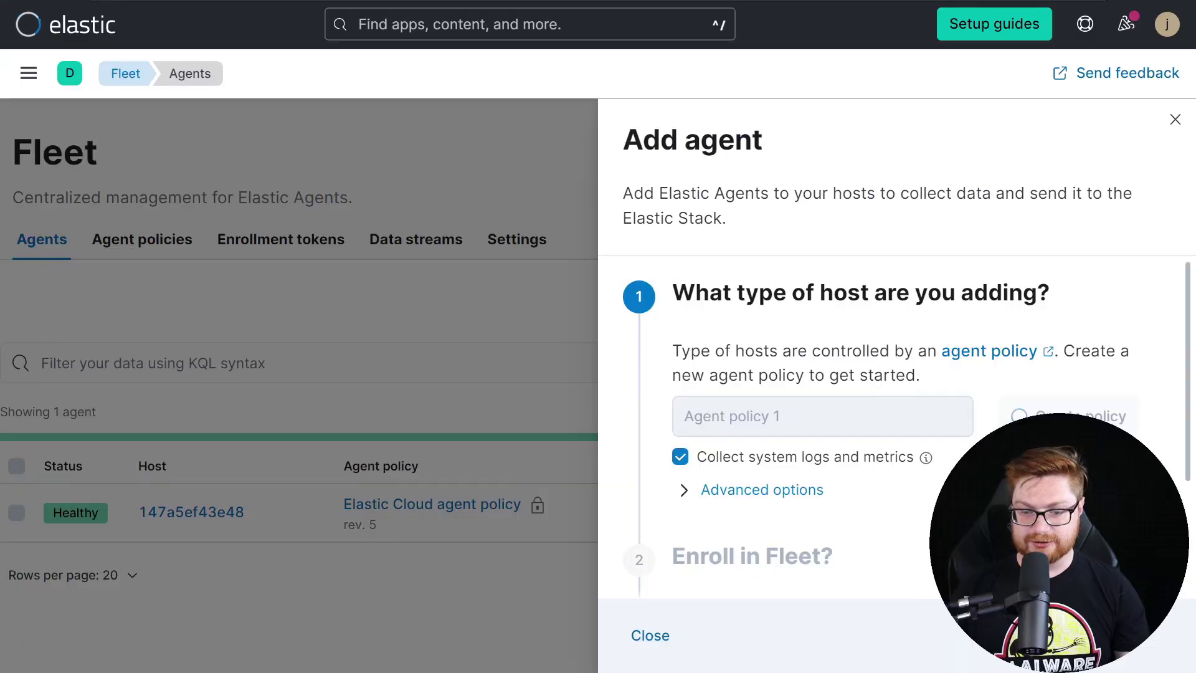
- Copy the Windows Elastic Agent install commands from step 3
scroll(779, 430, down, 1)
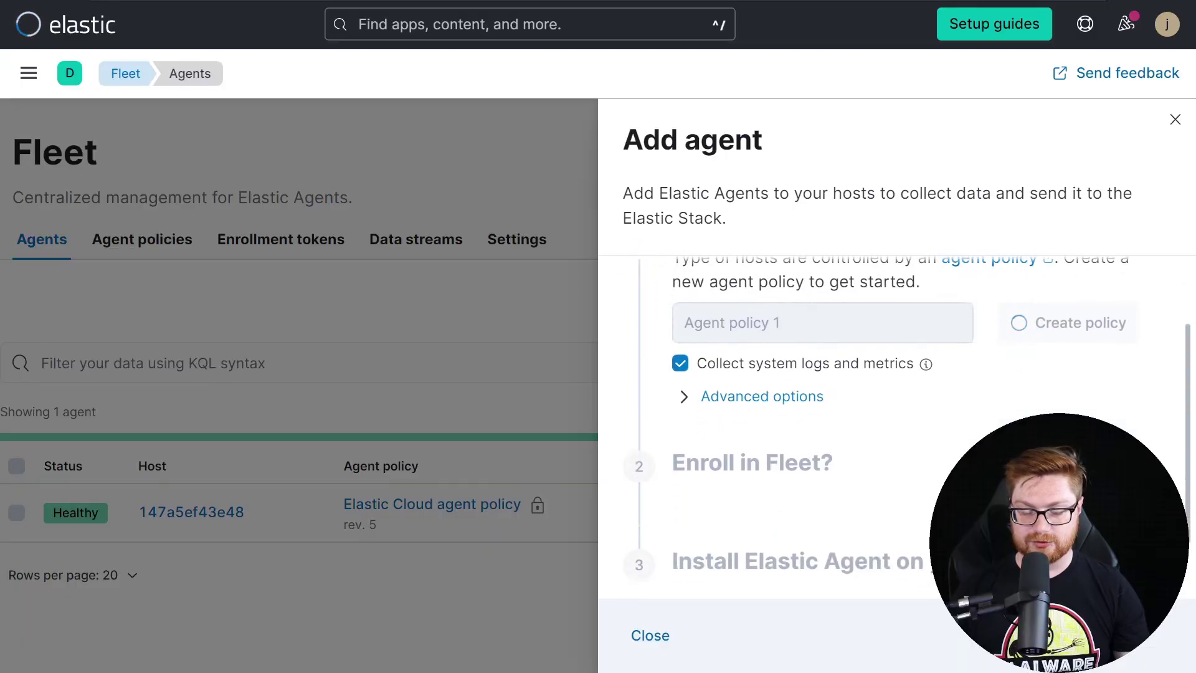
scroll(806, 467, down, 1)
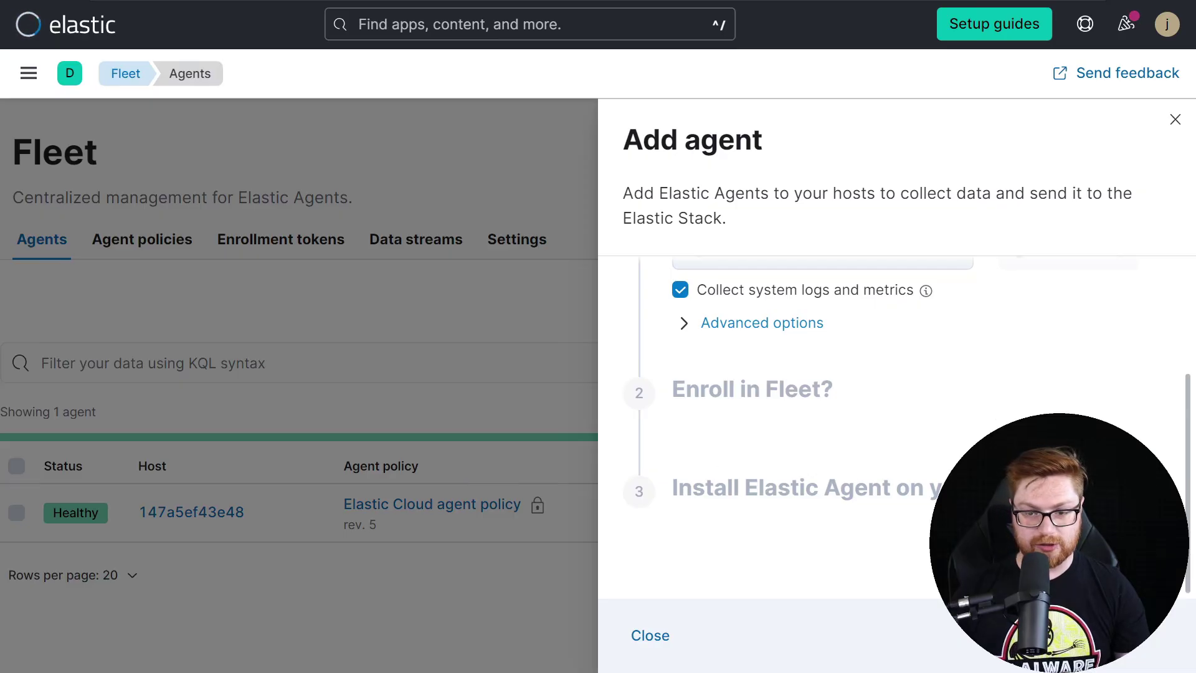
scroll(907, 426, down, 3)
scroll(924, 349, down, 4)
scroll(990, 391, down, 2)
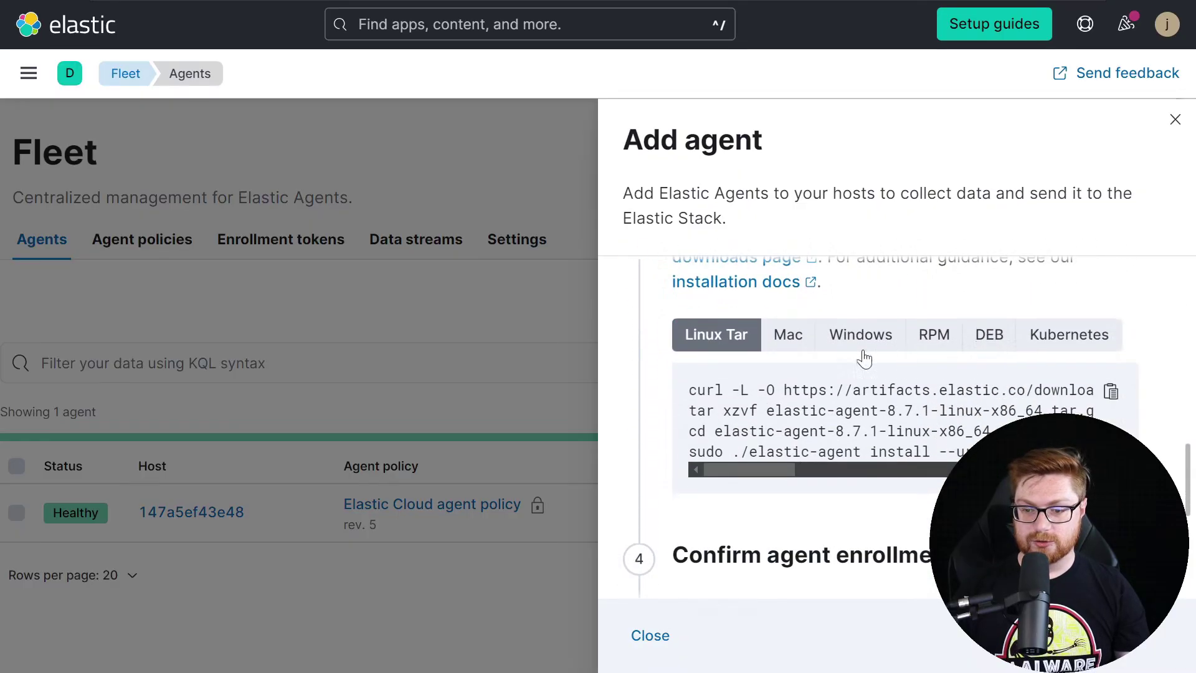
click(858, 346)
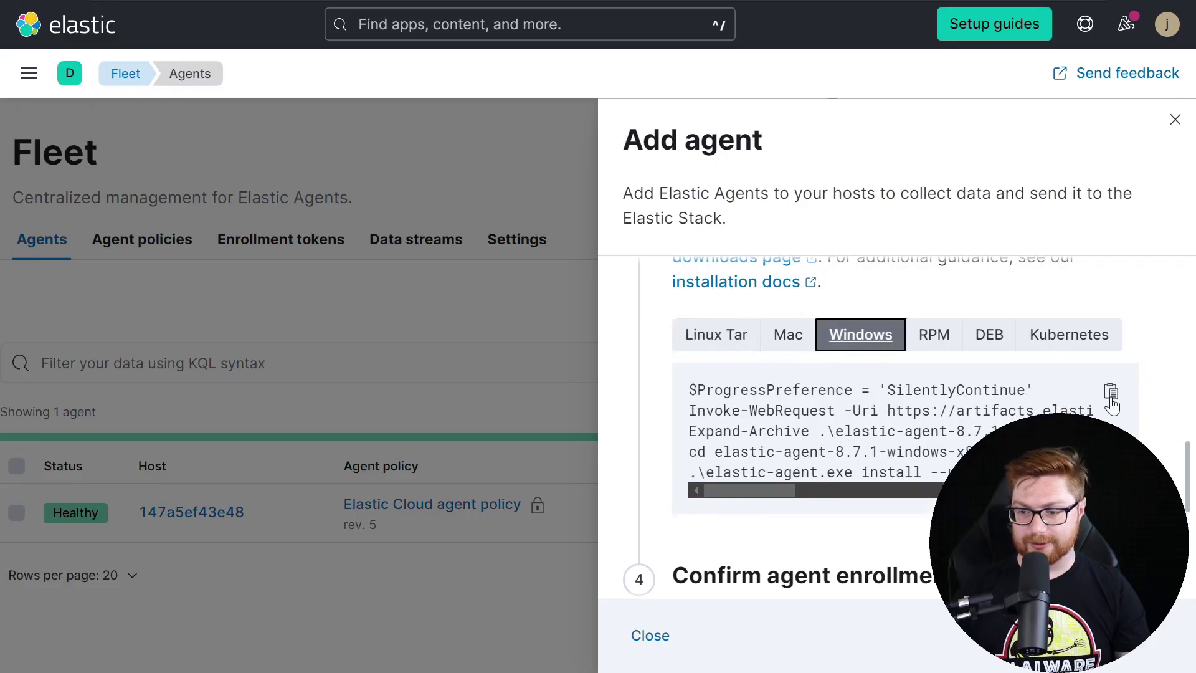
scroll(1112, 405, down, 2)
click(1111, 296)
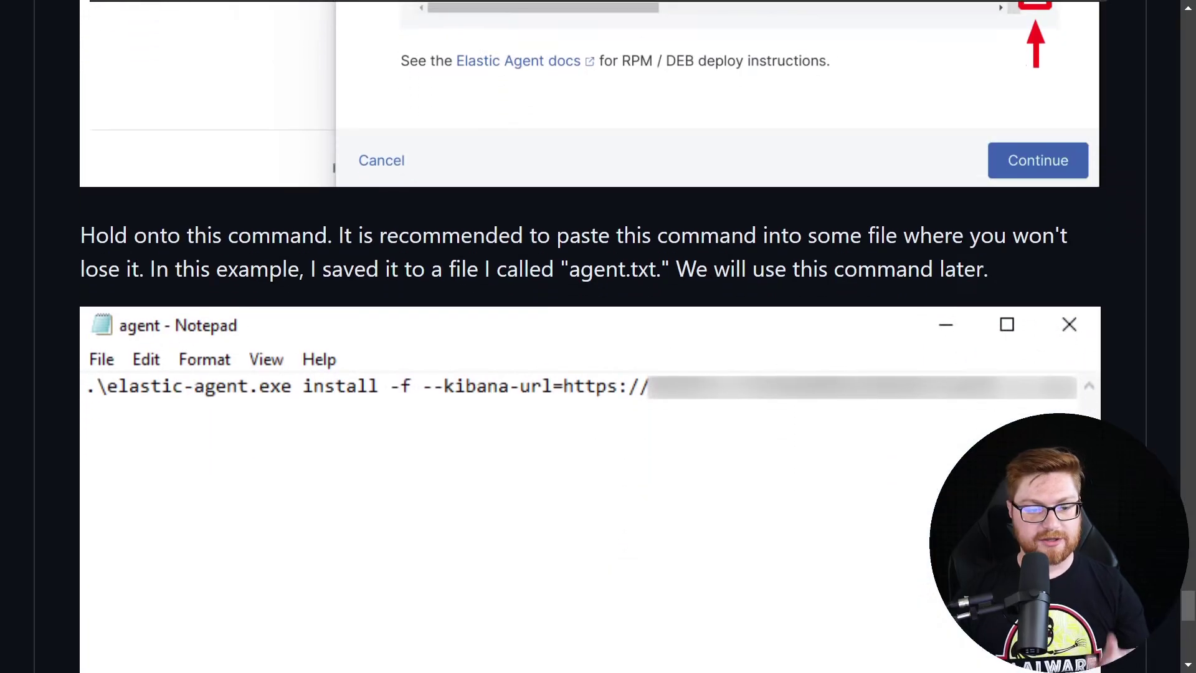
- Scroll the GitHub lab guide to its end, where the Part Two link appears
scroll(589, 337, down, 2)
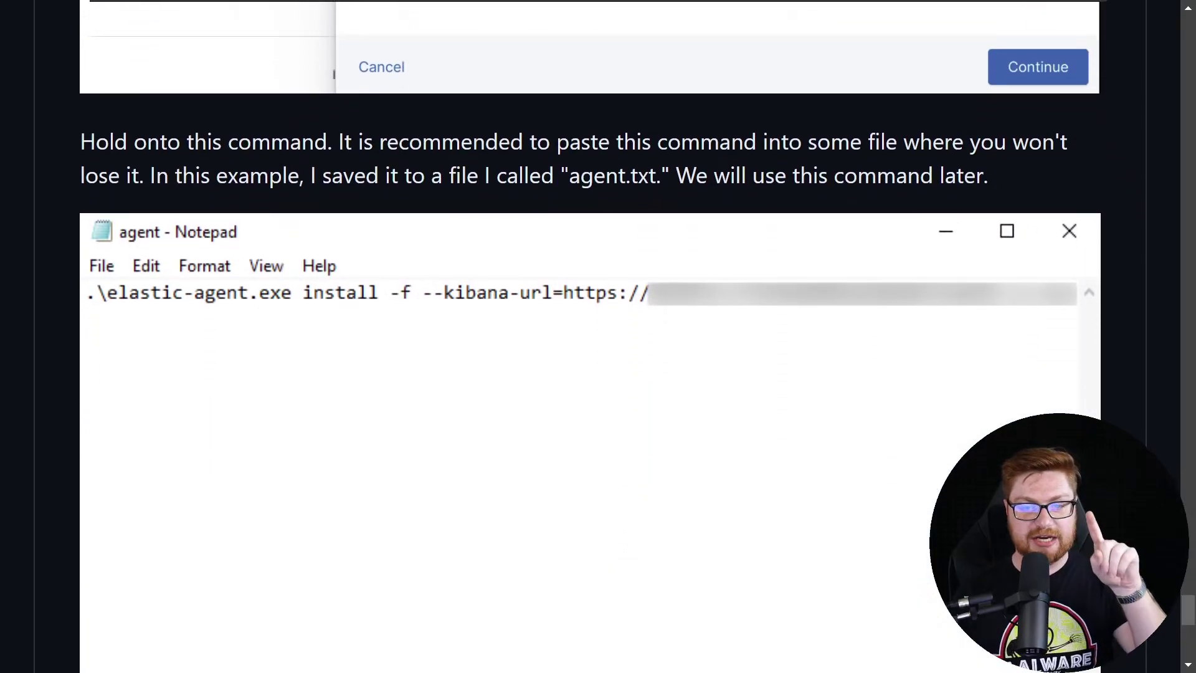
scroll(590, 337, down, 2)
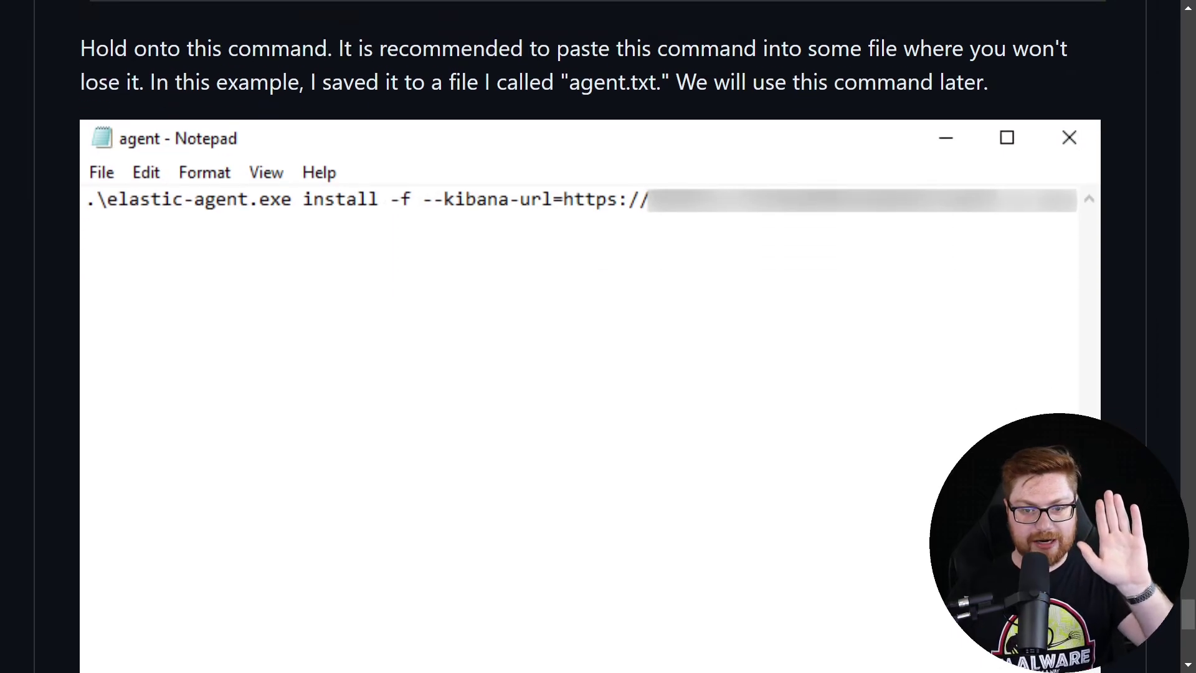
scroll(589, 336, down, 10)
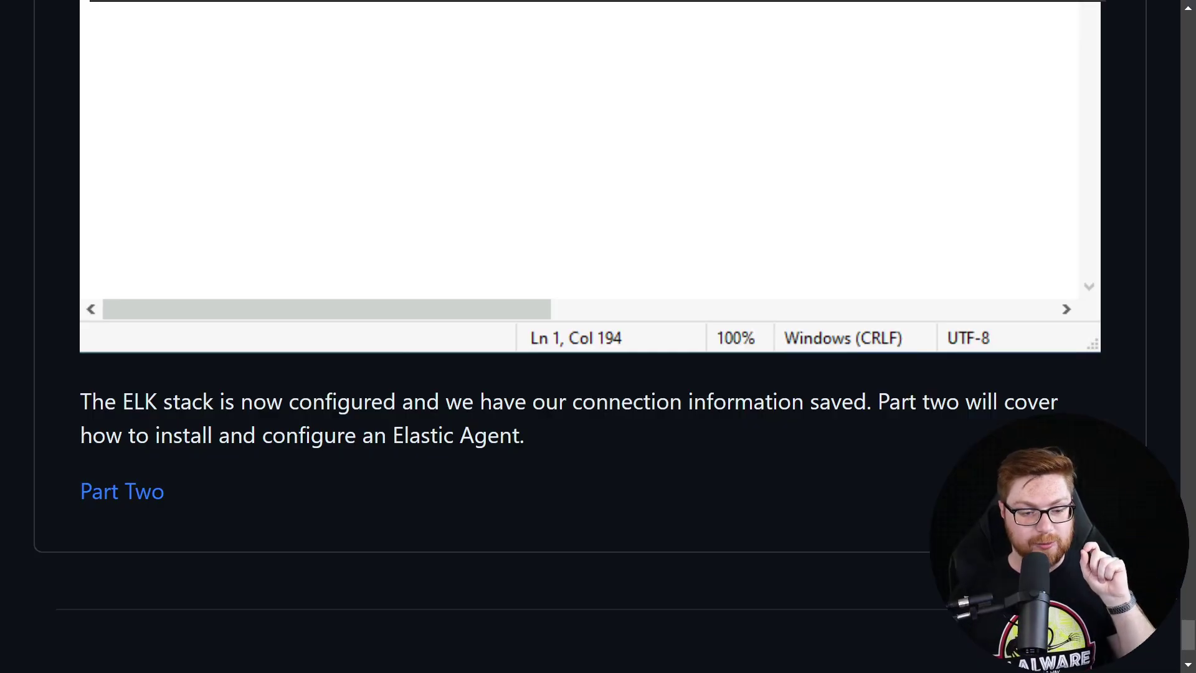
scroll(589, 336, down, 2)
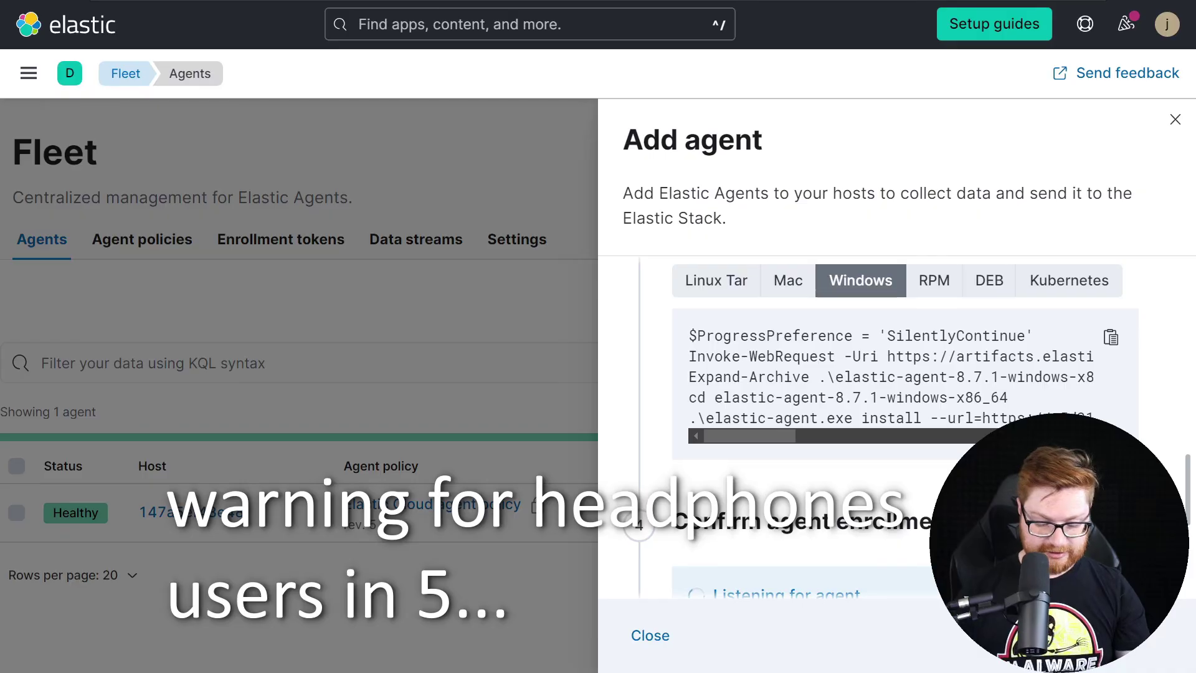
- Open Notepad and paste the Elastic Agent Windows install commands into a new untitled document
key(super)
text(note)
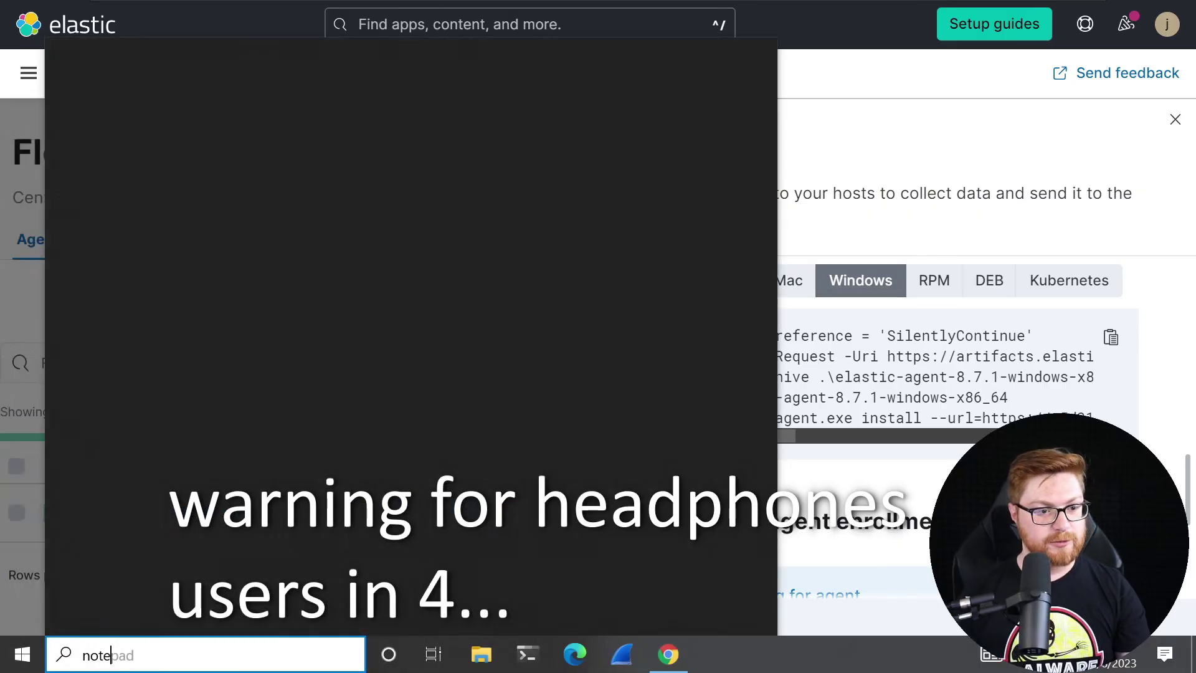
key(Return)
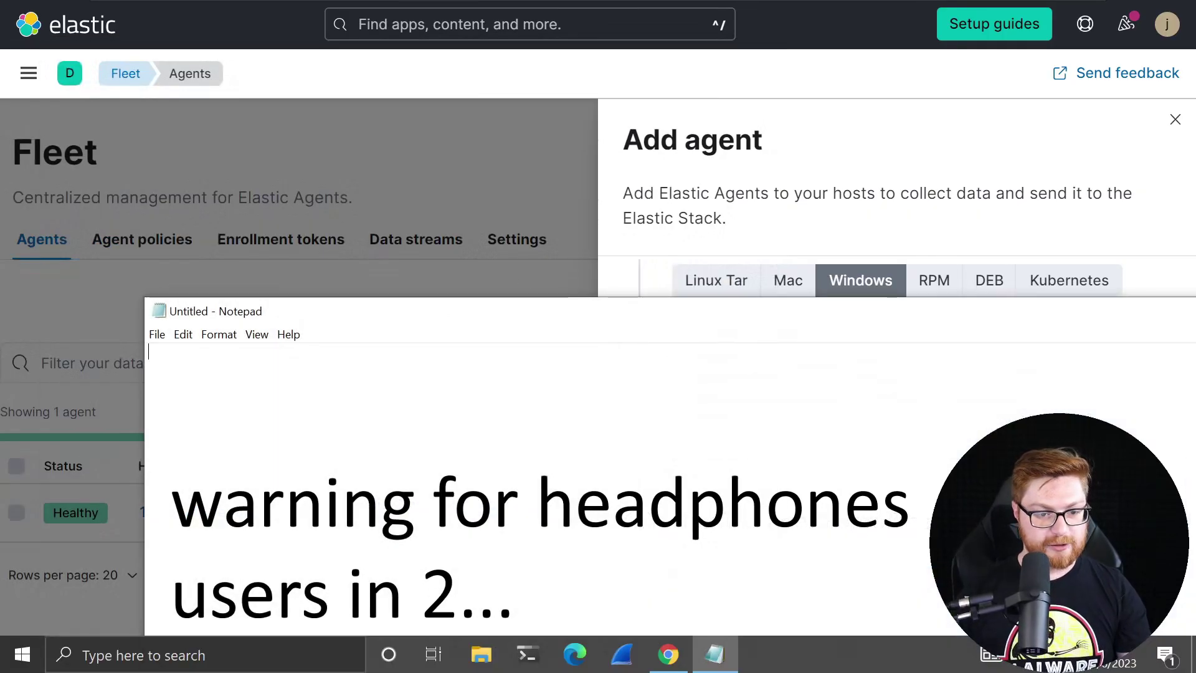
key(ctrl+v)
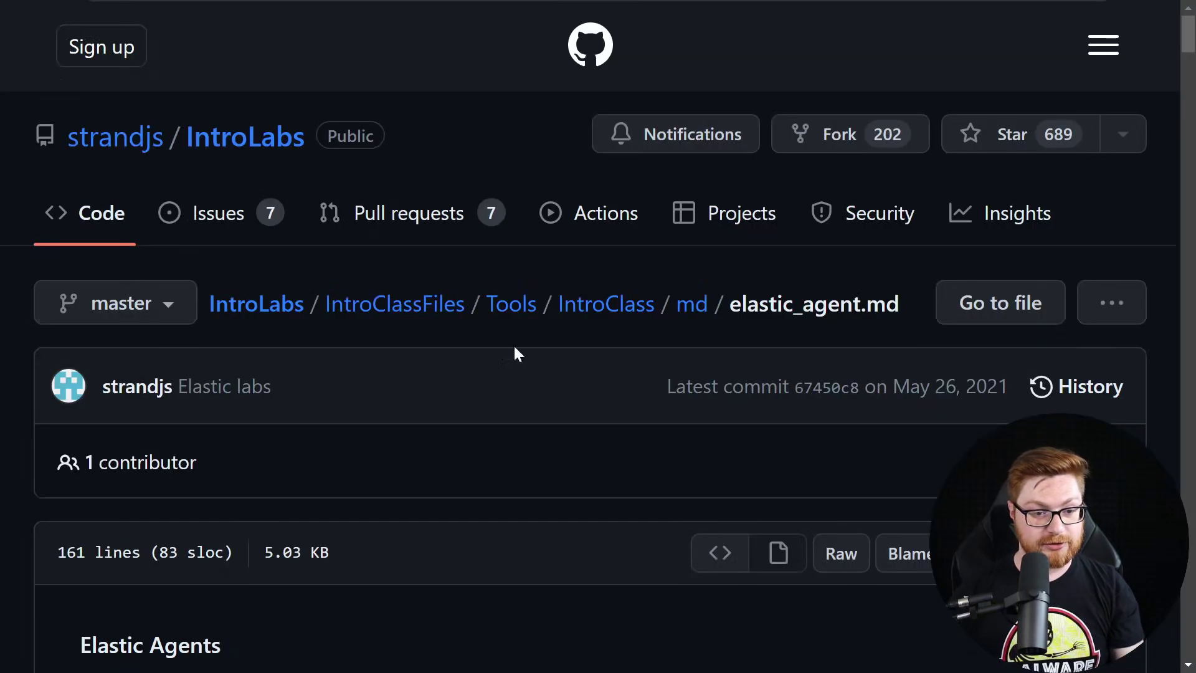
scroll(514, 344, down, 3)
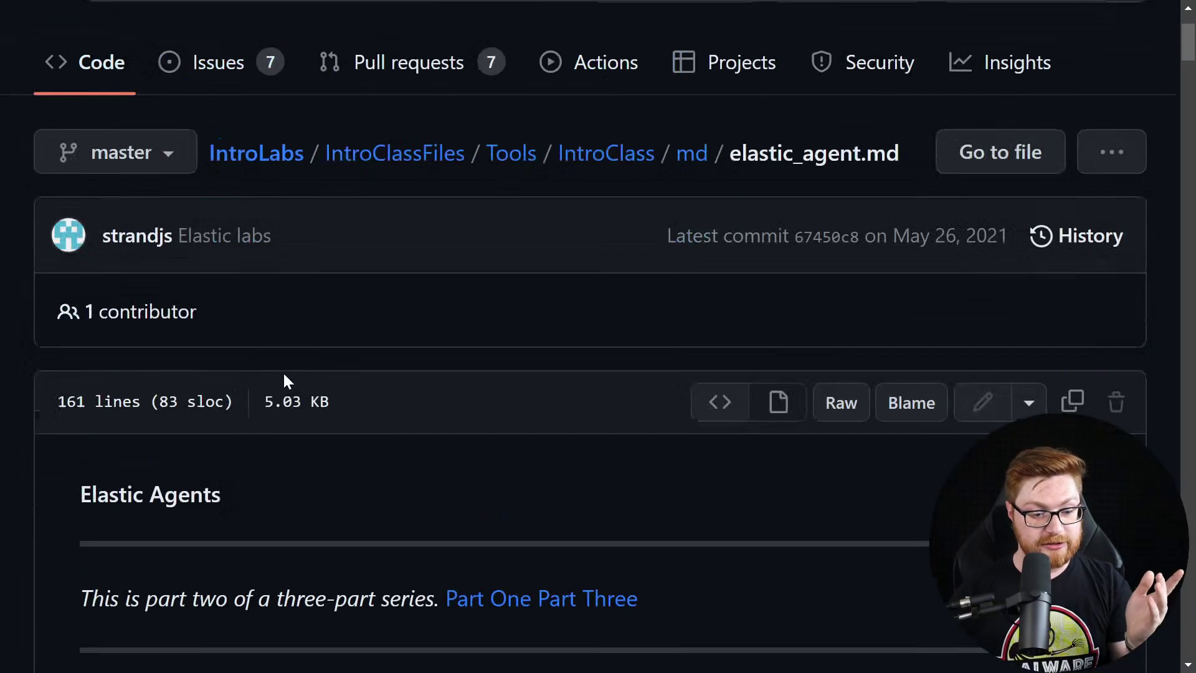
scroll(284, 377, down, 3)
- Launch Windows Terminal as administrator and make the PowerShell window full screen
drag(82, 481, 641, 468)
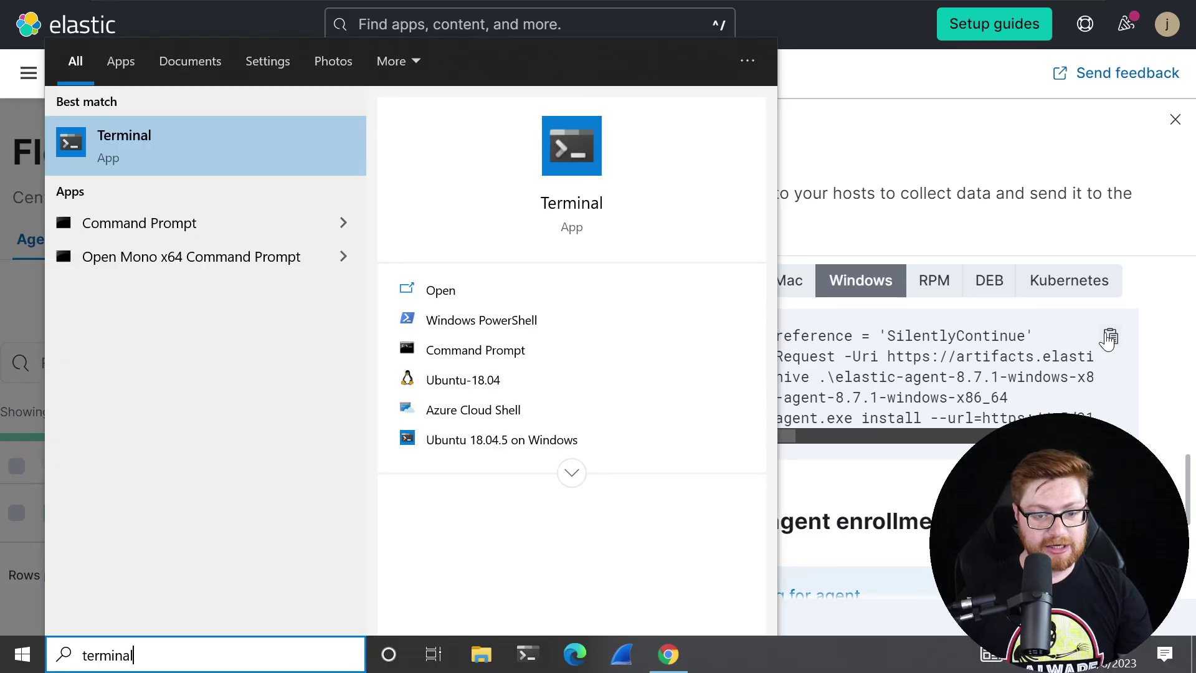
key(Return)
key(Left)
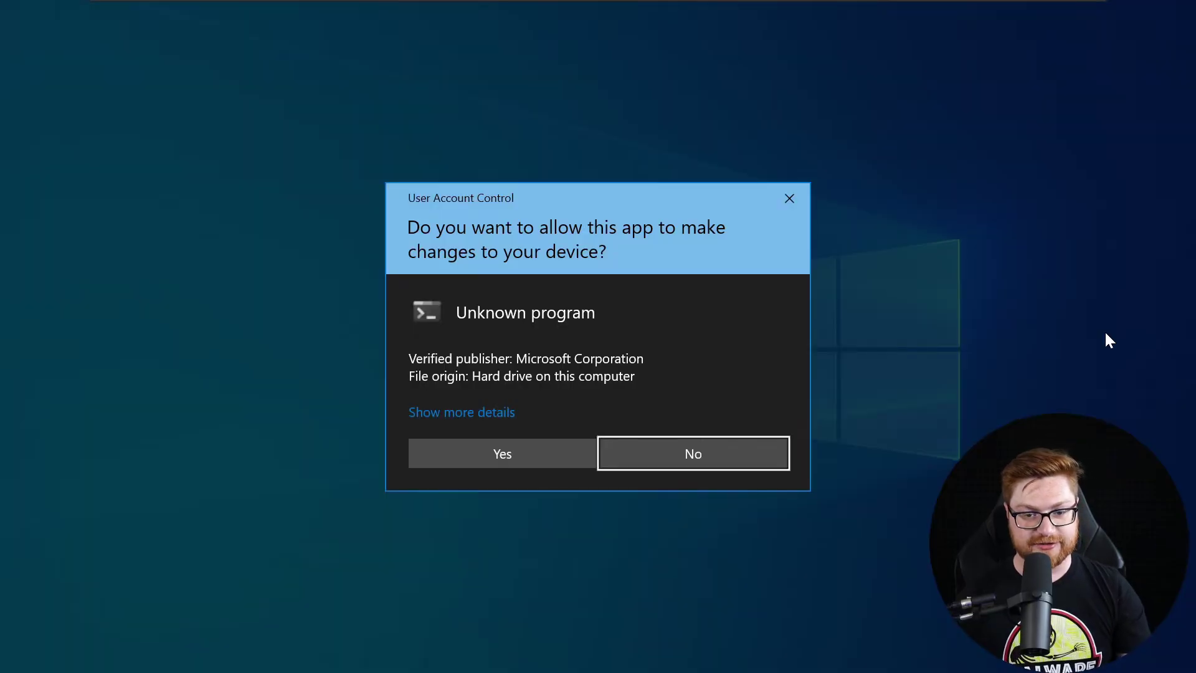
key(Left)
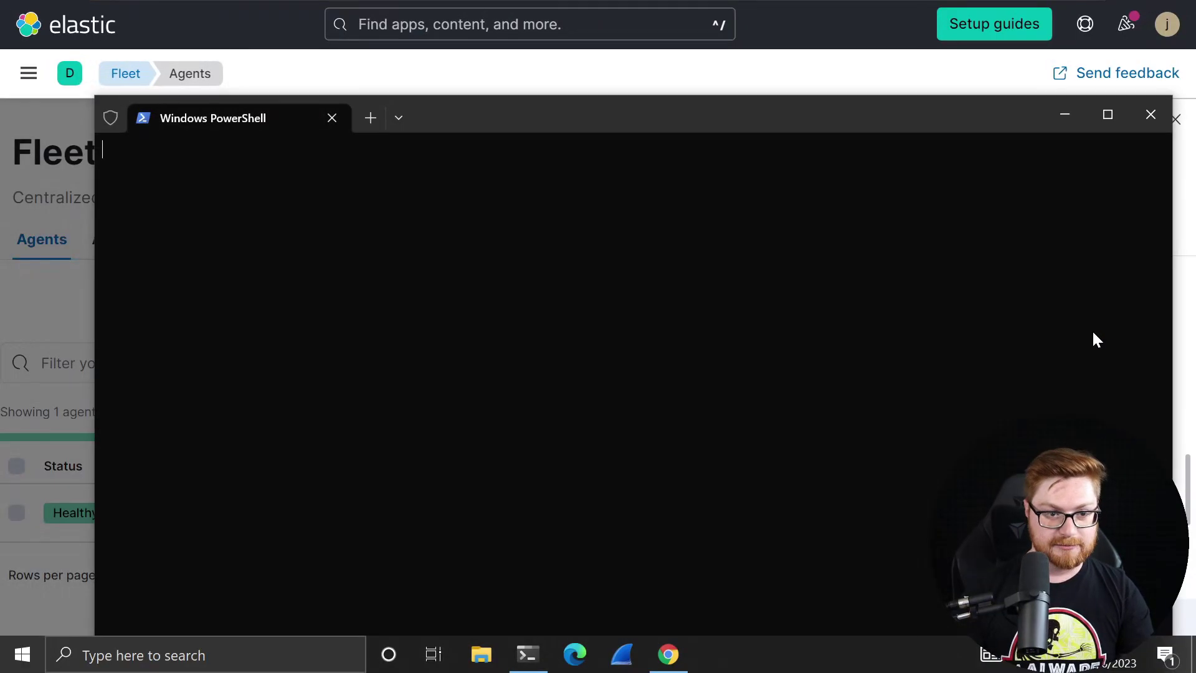
key(F11)
scroll(819, 398, up, 8)
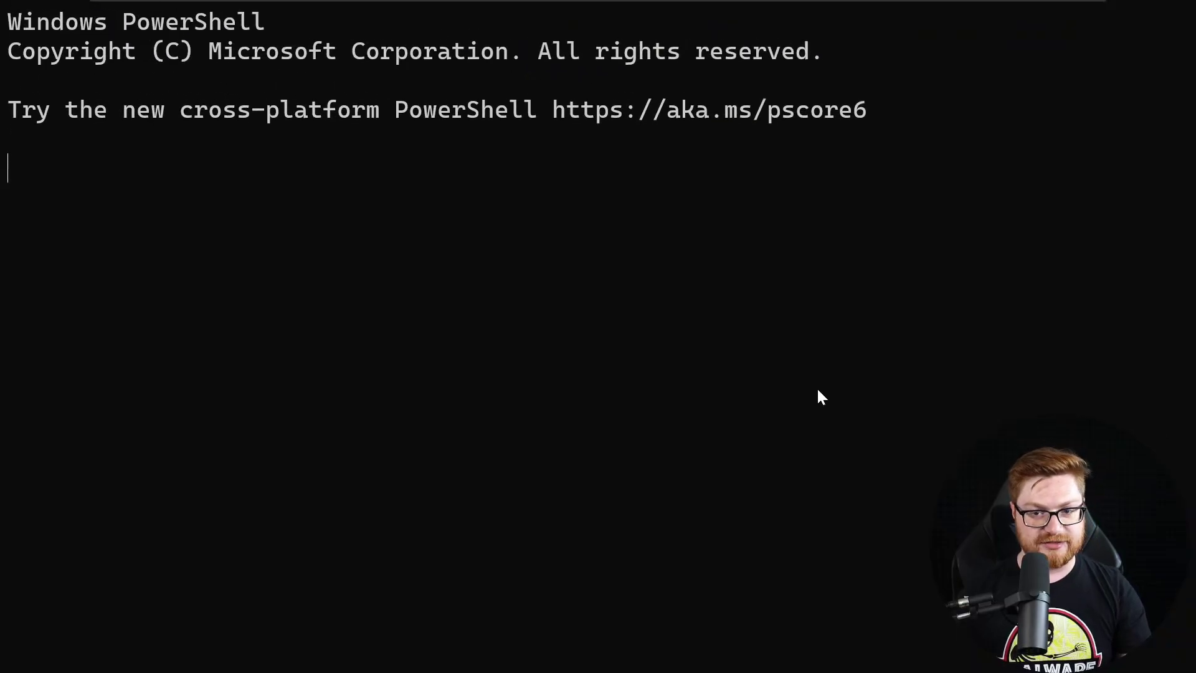
- Create an elastic folder with mkdir, move into it and list its contents
text(mkdir )
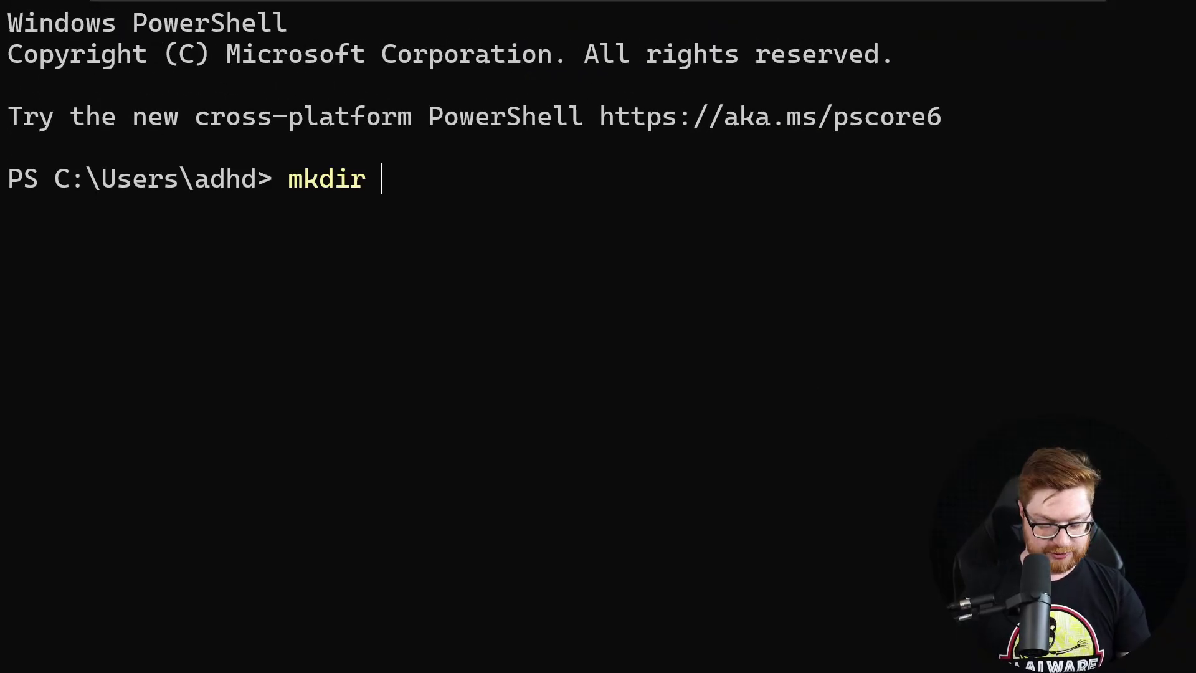
text(elasticcd el)
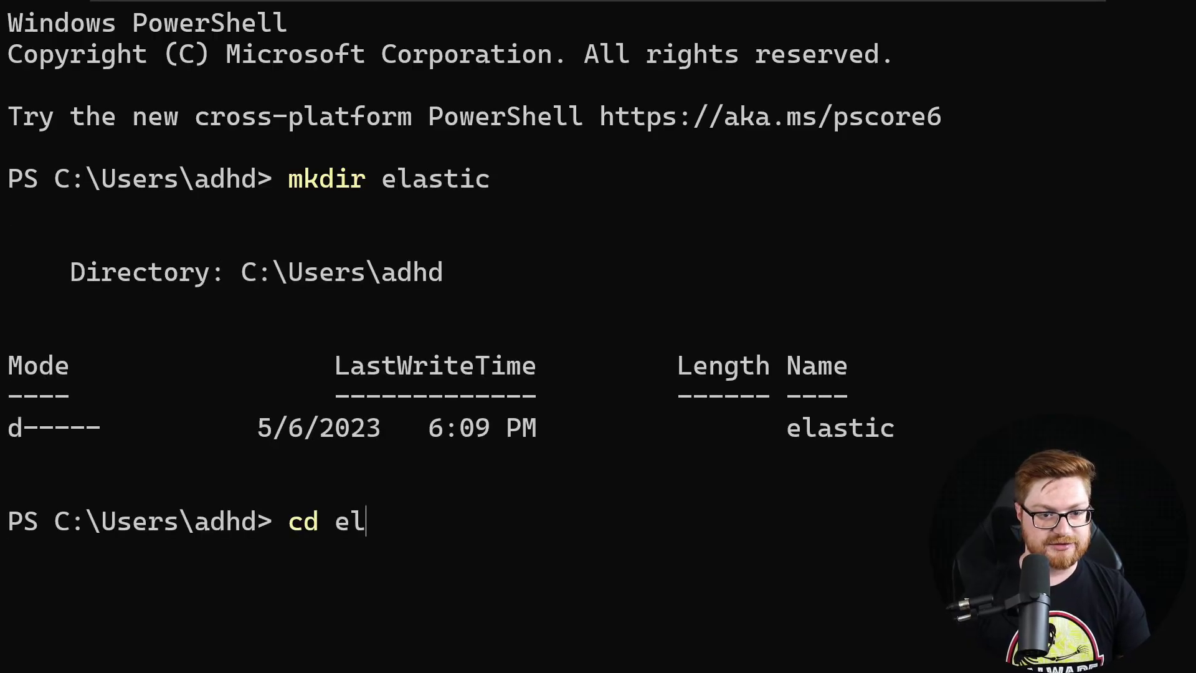
key(Tab)
key(Return)
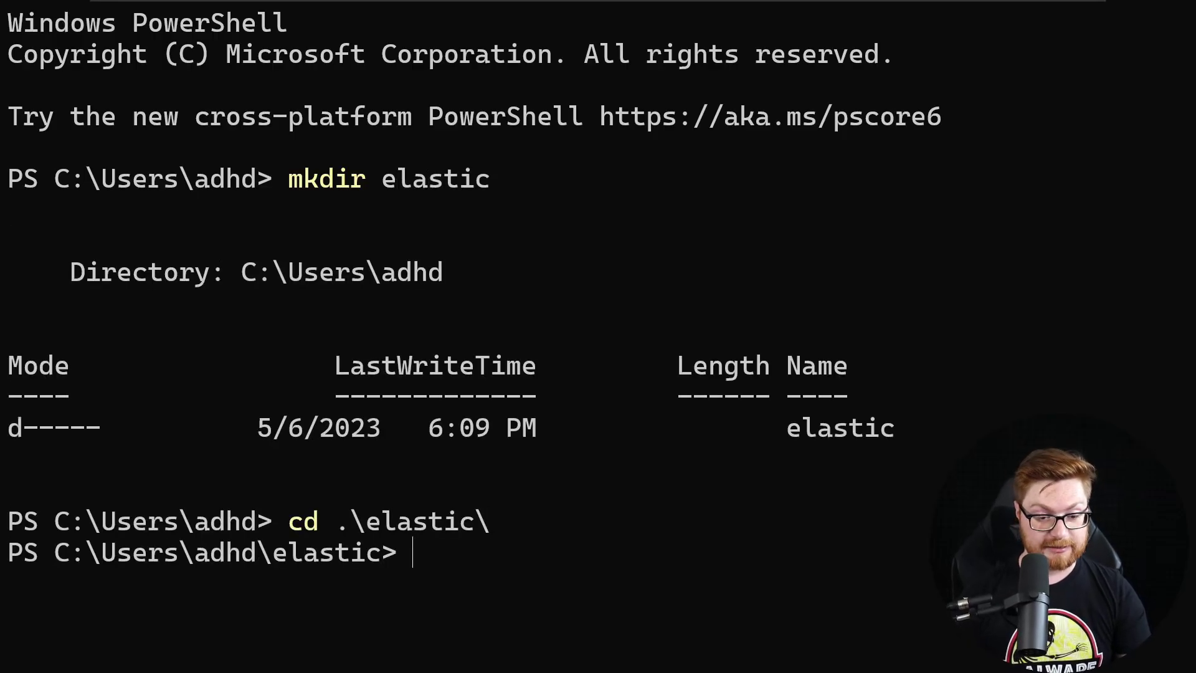
key(ctrl+l)
key(Return)
text(ls)
key(Return)
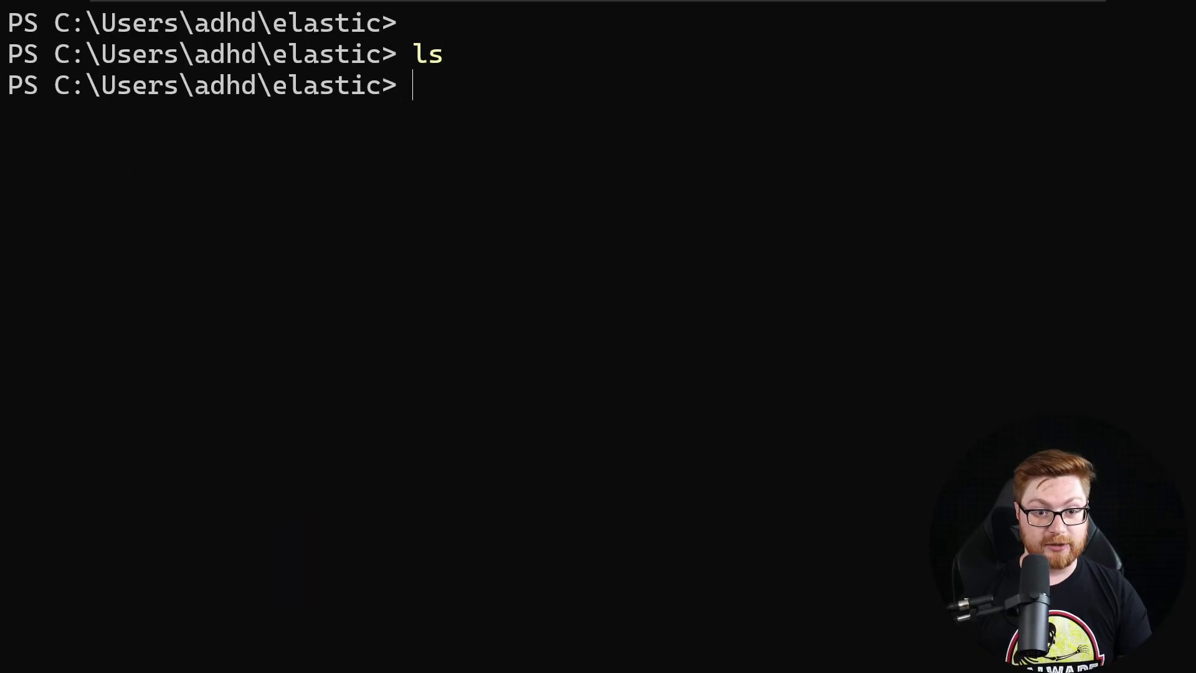
- Paste and run the install commands so Elastic Agent 8.7.1 installs and enrolls successfully
key(ctrl+v)
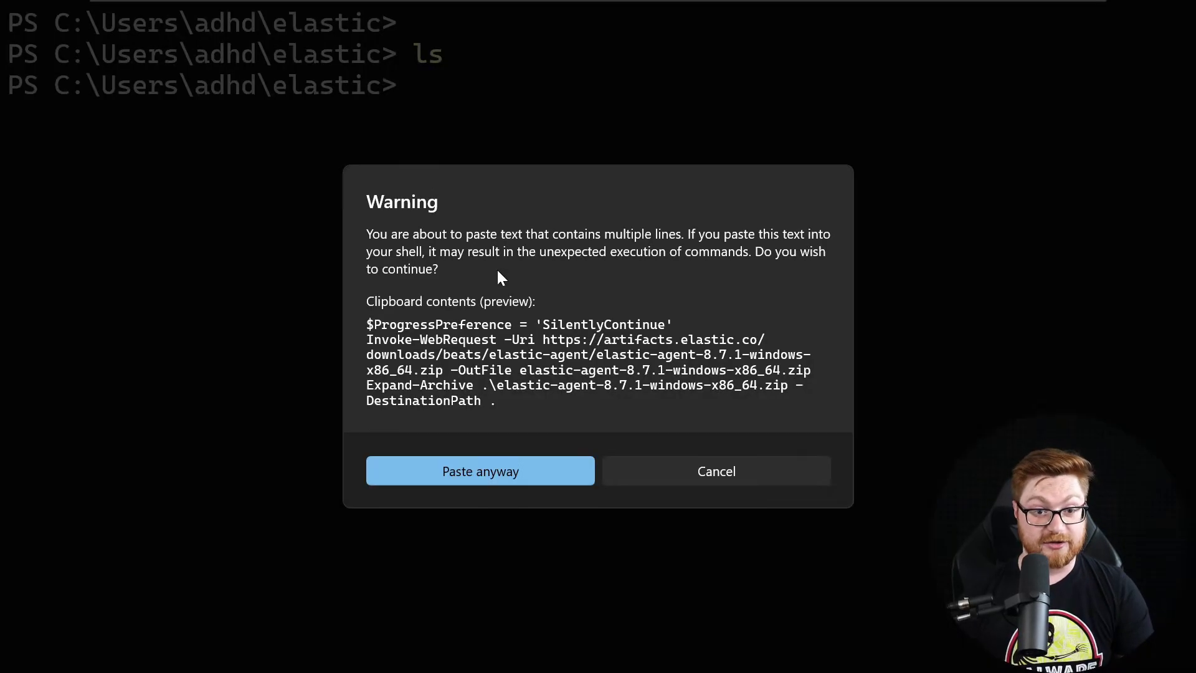
click(503, 475)
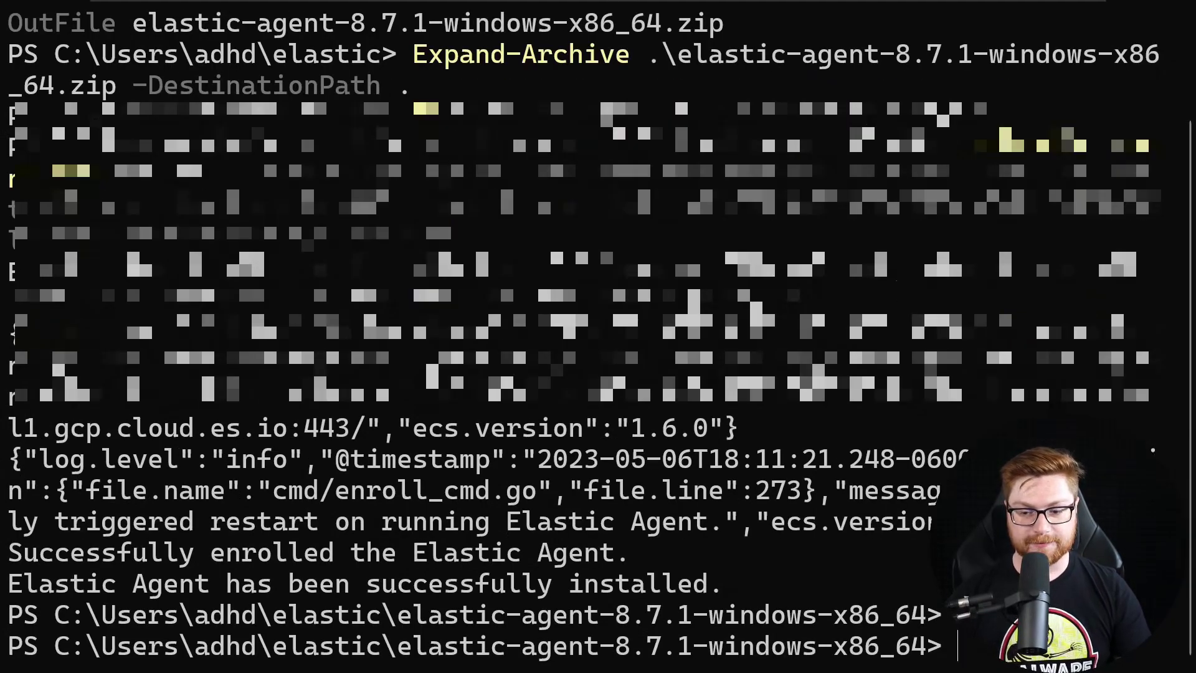
key(Return)
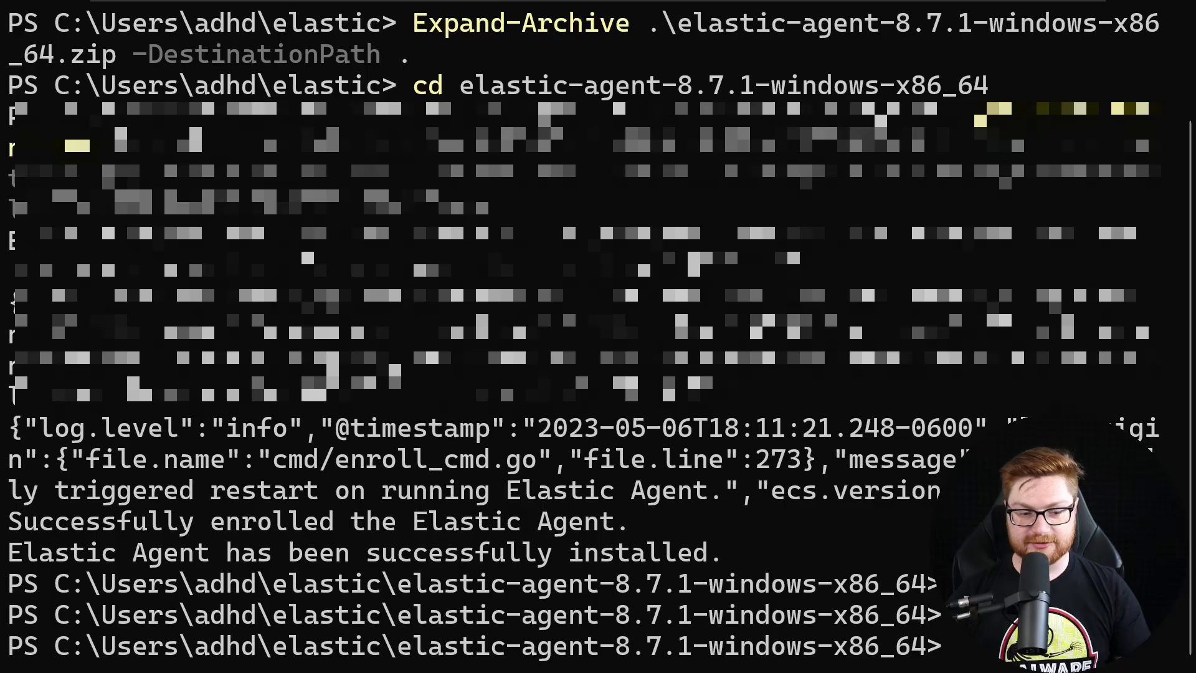
key(Return)
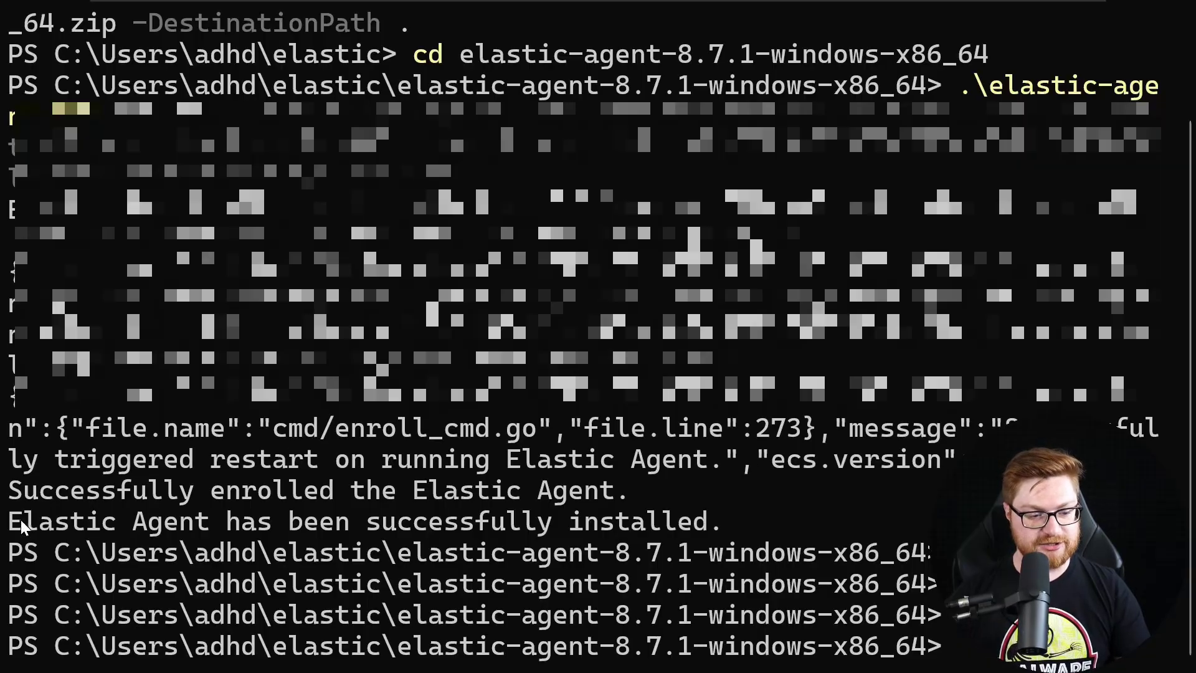
drag(19, 526, 712, 528)
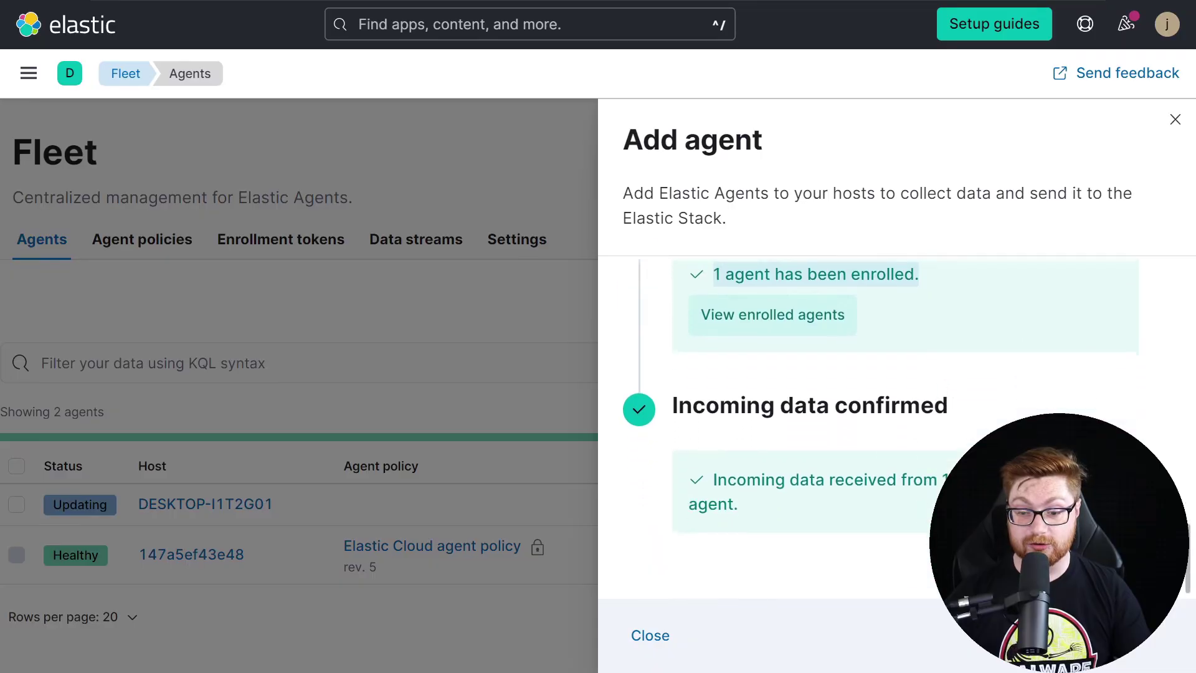
- Highlight the incoming data confirmation in Kibana's Add agent flyout
drag(774, 515, 715, 489)
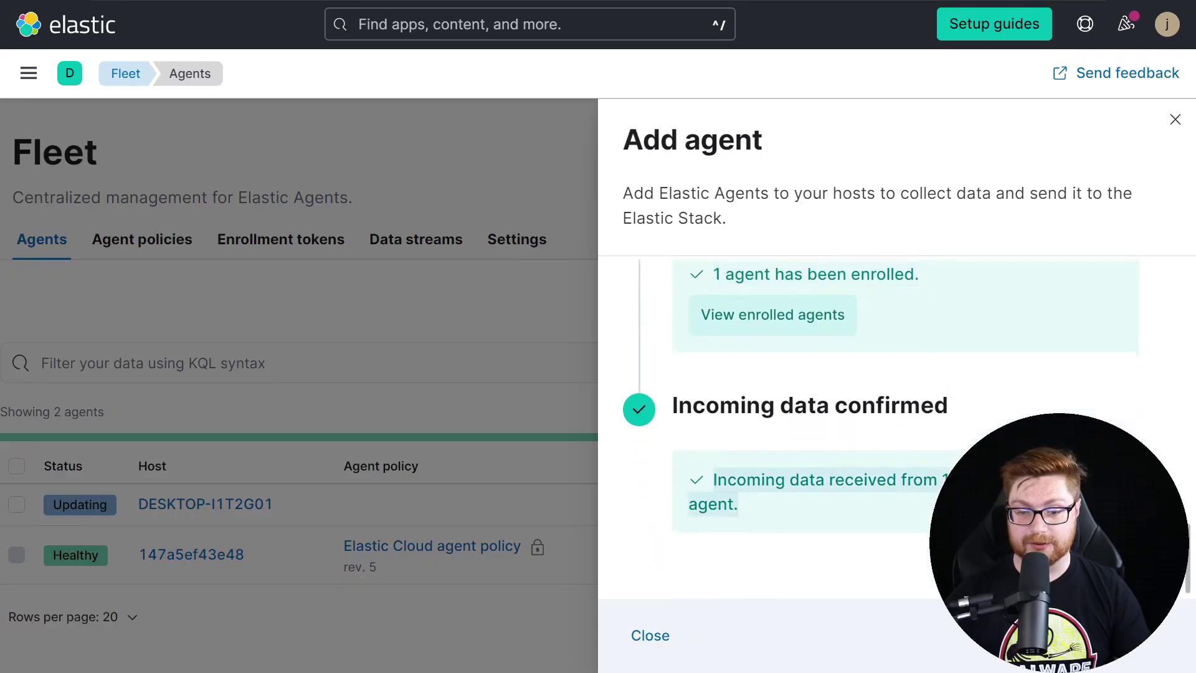
scroll(868, 536, up, 3)
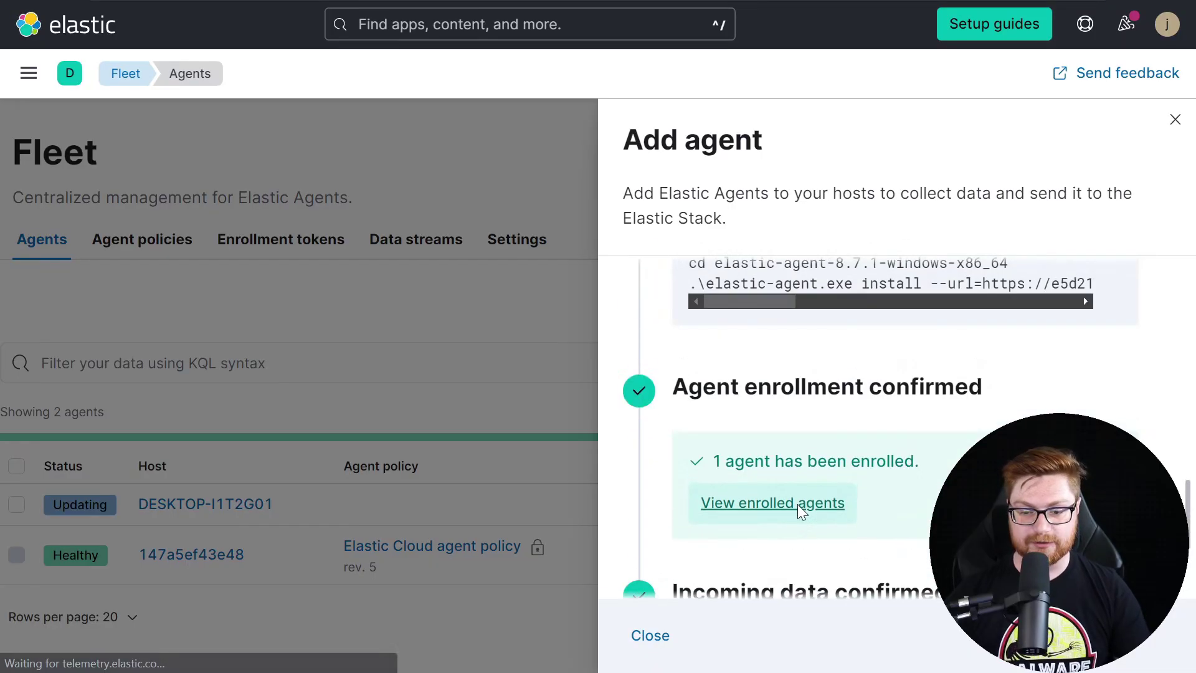
scroll(944, 385, down, 3)
drag(777, 515, 715, 489)
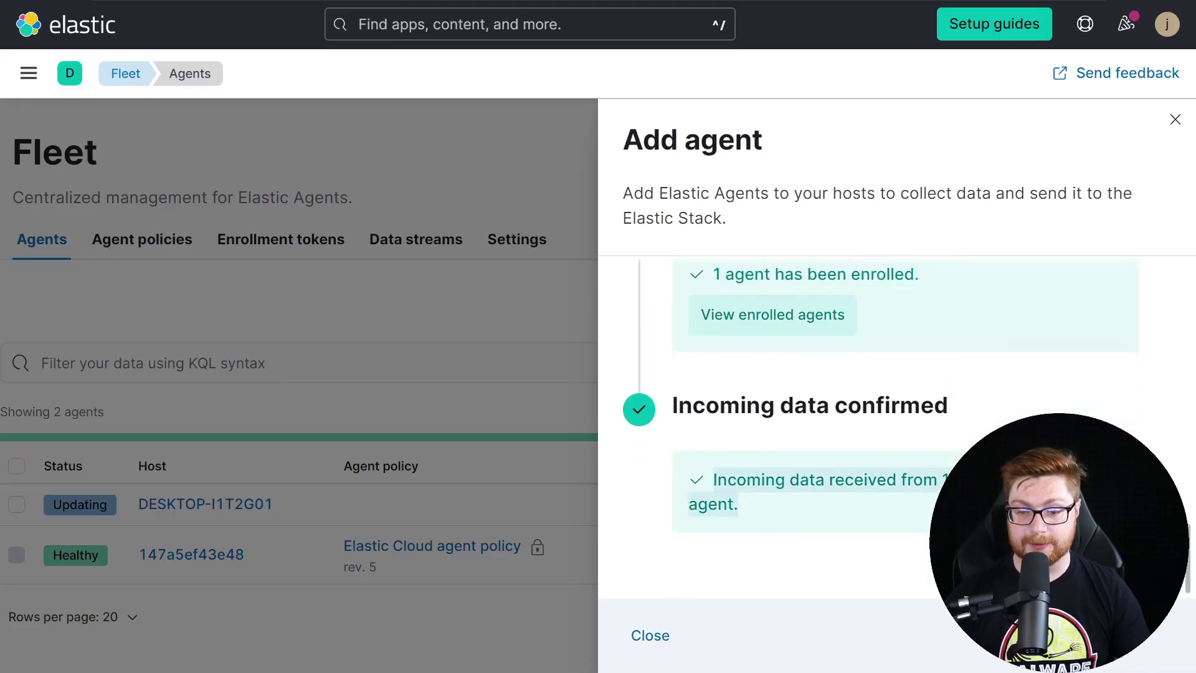
scroll(874, 539, up, 3)
- Open the enrolled agents list and the DESKTOP-I1T2G01 agent's details page
click(797, 503)
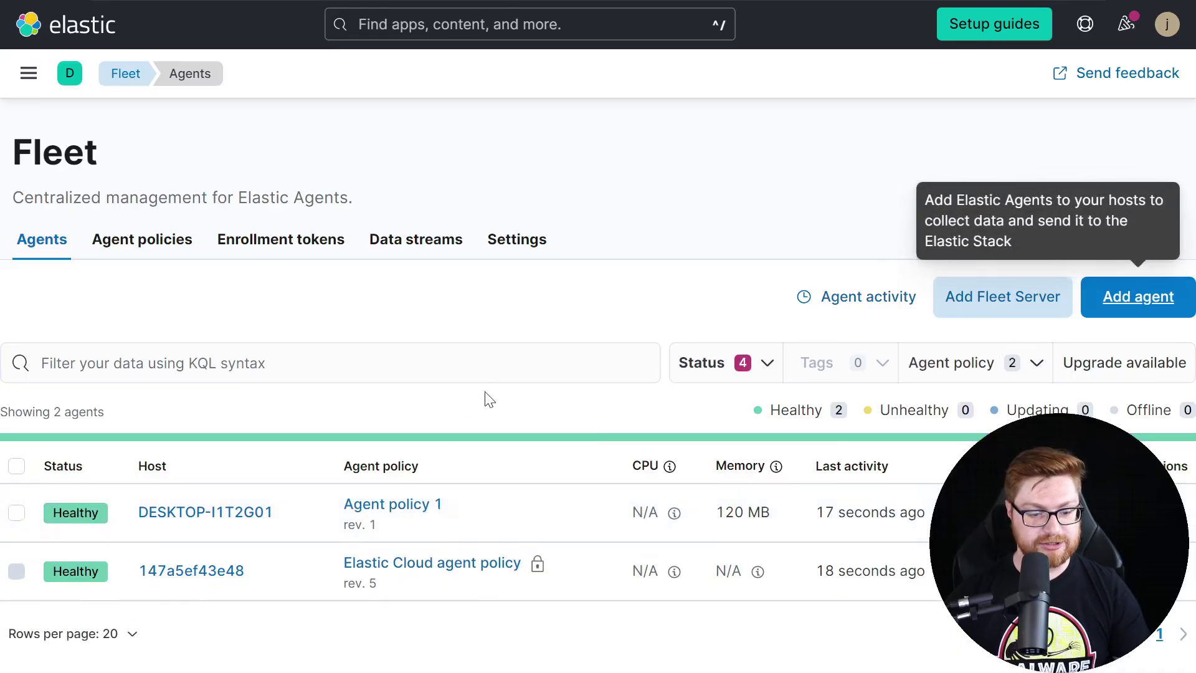
drag(249, 513, 218, 526)
click(218, 525)
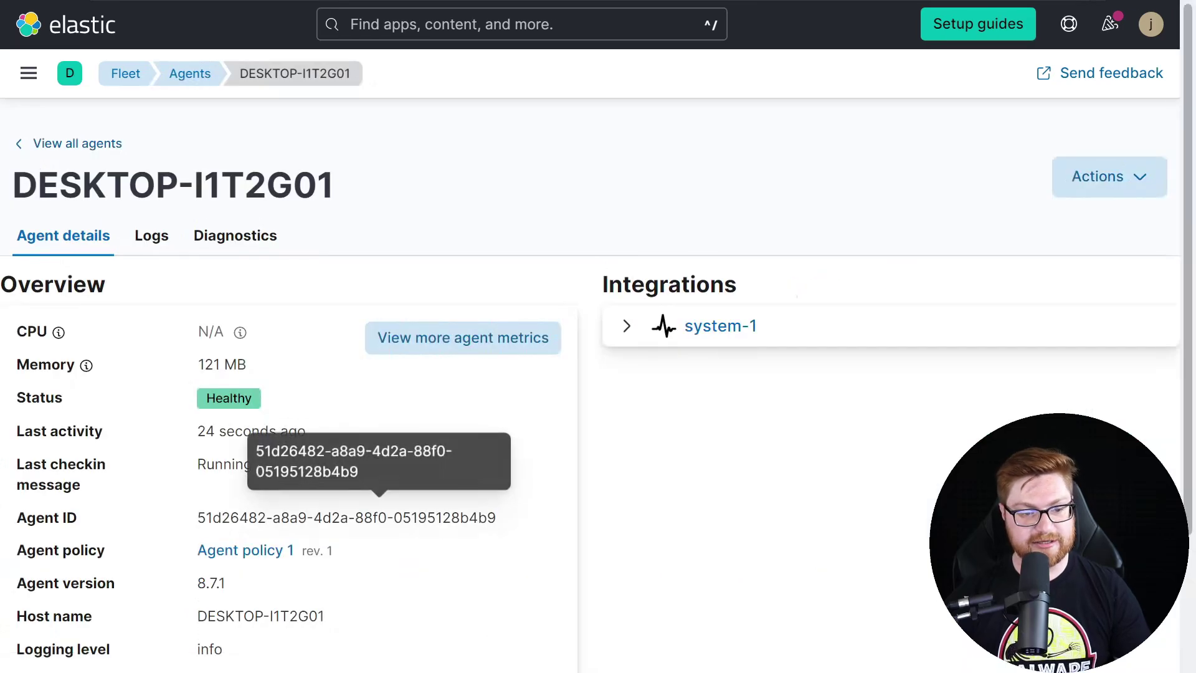
scroll(767, 436, down, 2)
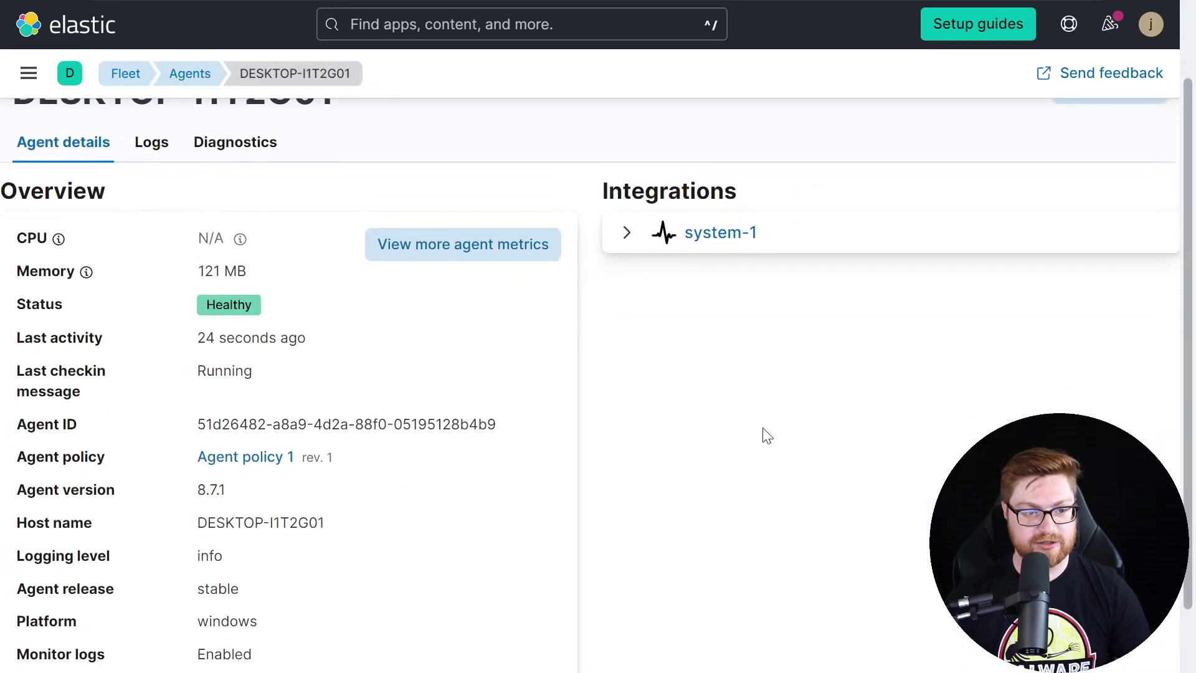
scroll(767, 436, down, 1)
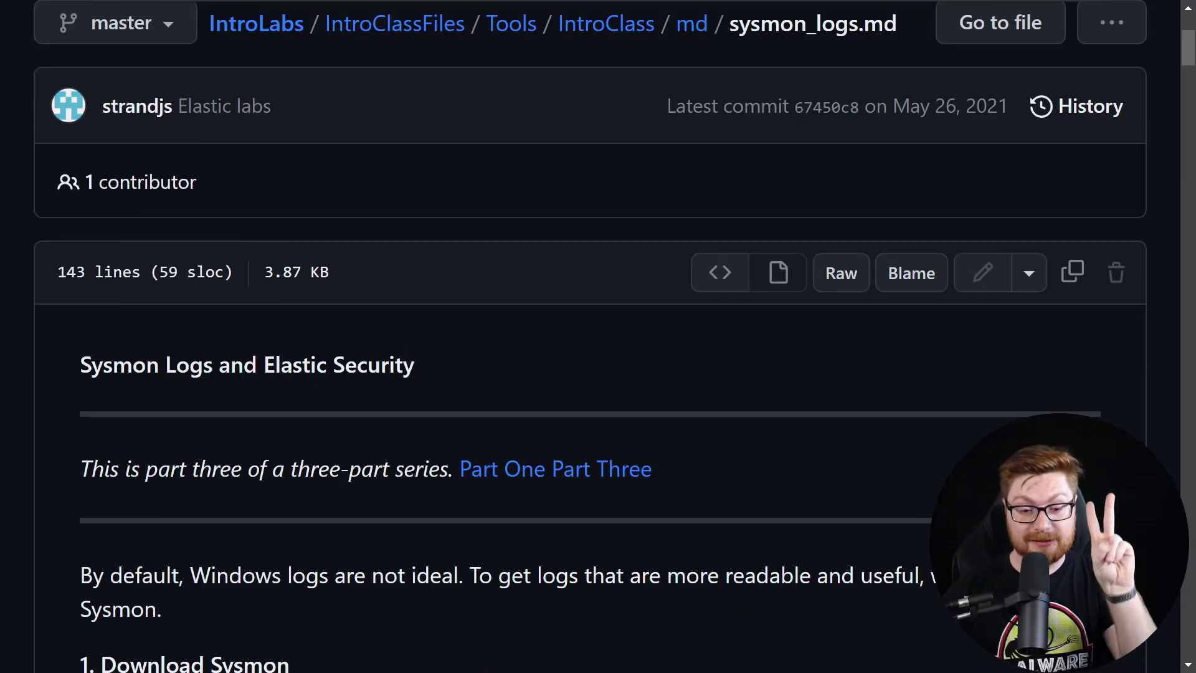
- Read down the lab guide, highlighting the sentence about default Windows logs
scroll(622, 403, down, 1)
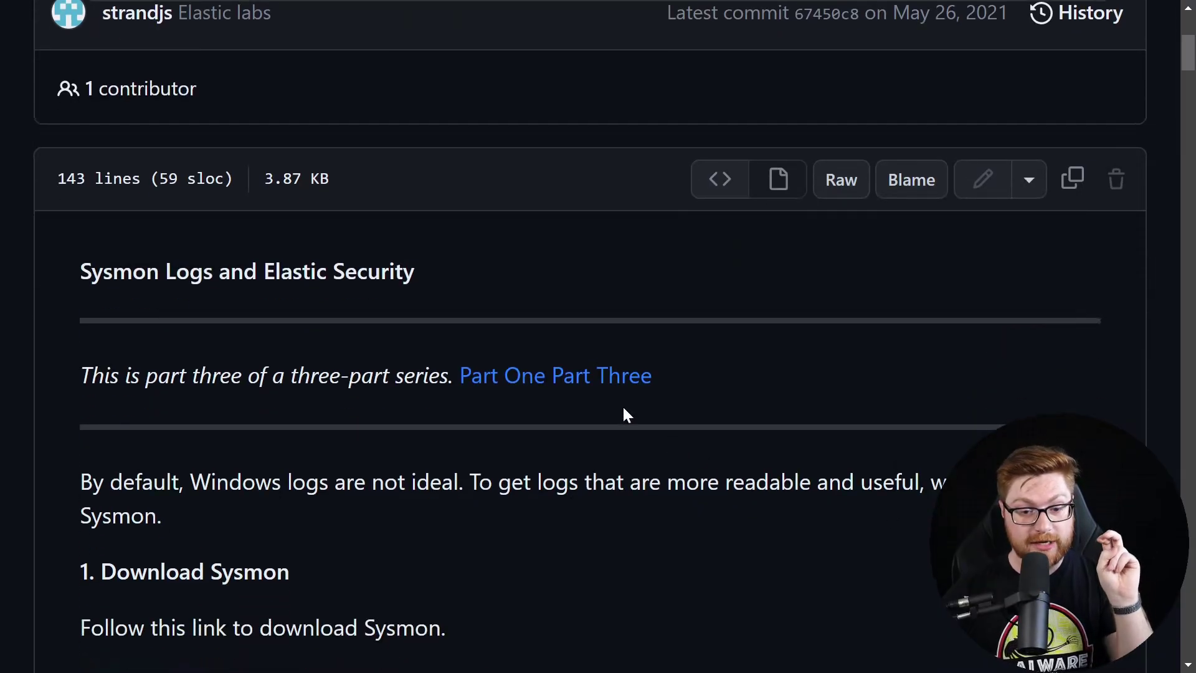
scroll(611, 443, down, 1)
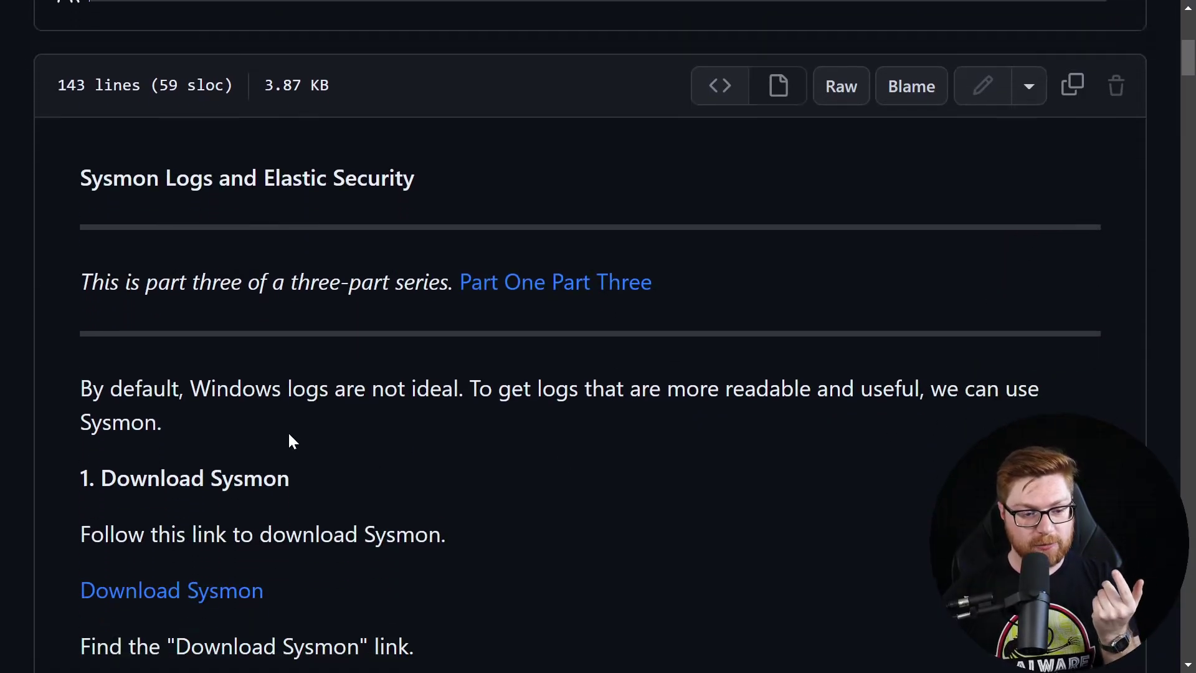
scroll(374, 460, up, 2)
scroll(649, 427, down, 1)
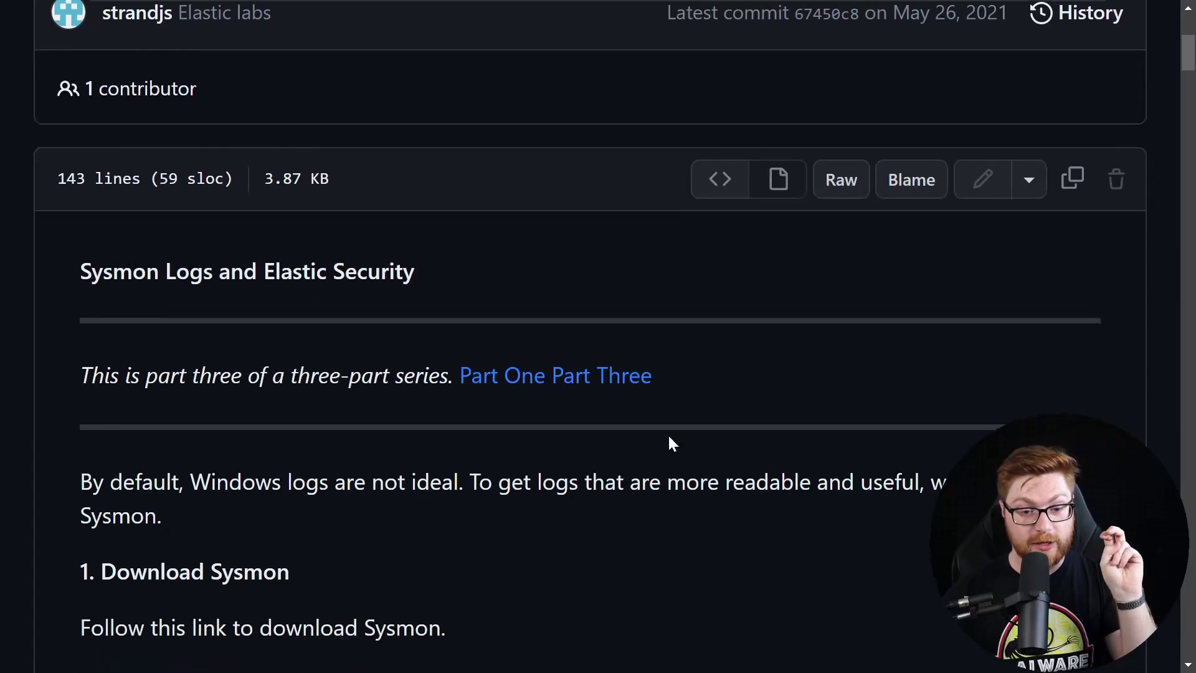
scroll(614, 406, down, 1)
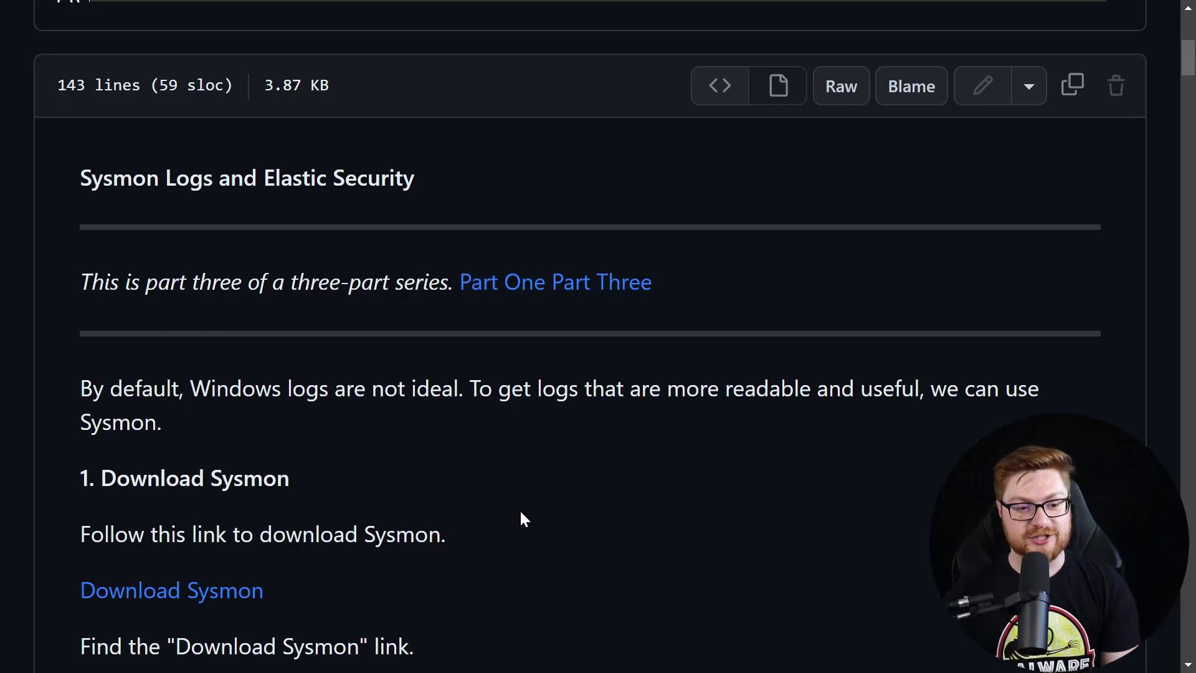
drag(80, 389, 464, 389)
click(481, 443)
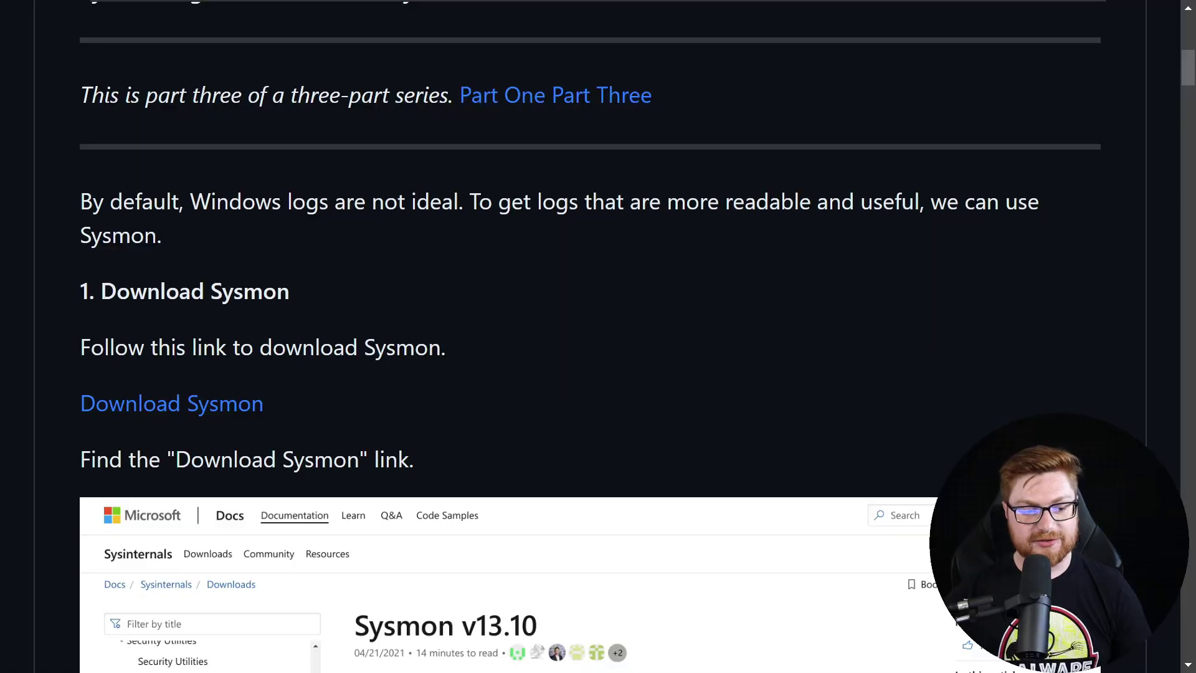
- Copy the guide's Download Sysmon link address and use it to download Sysmon.zip
scroll(507, 305, down, 2)
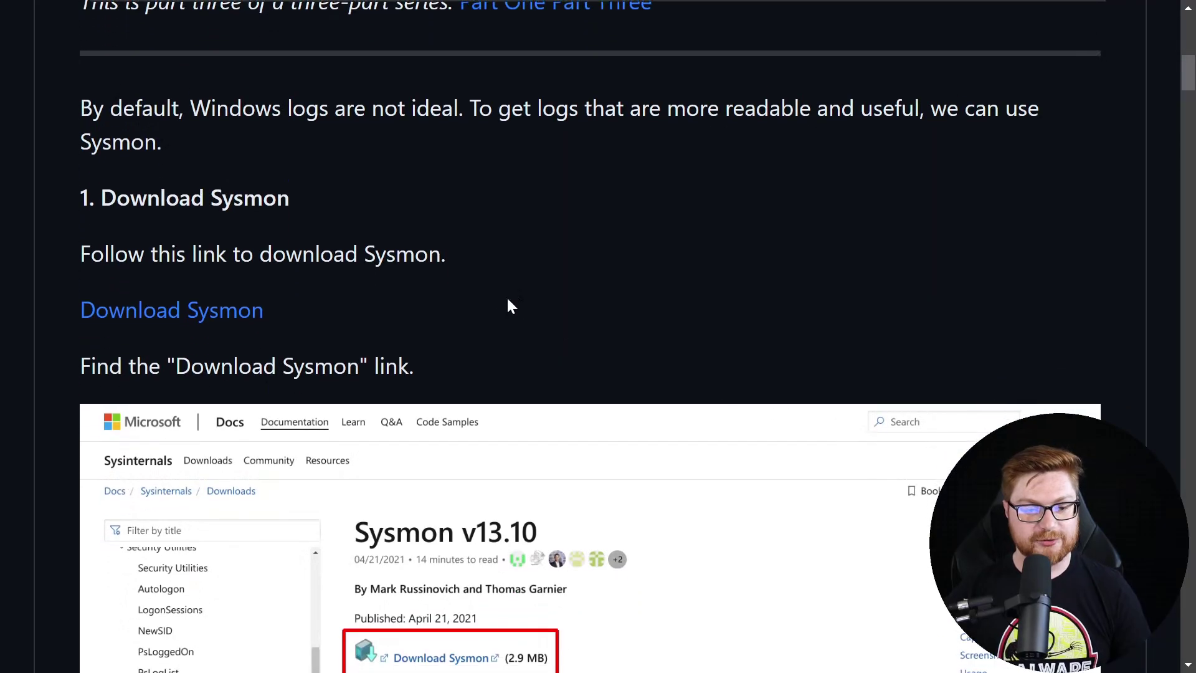
right_click(160, 312)
click(226, 412)
scroll(953, 312, up, 2)
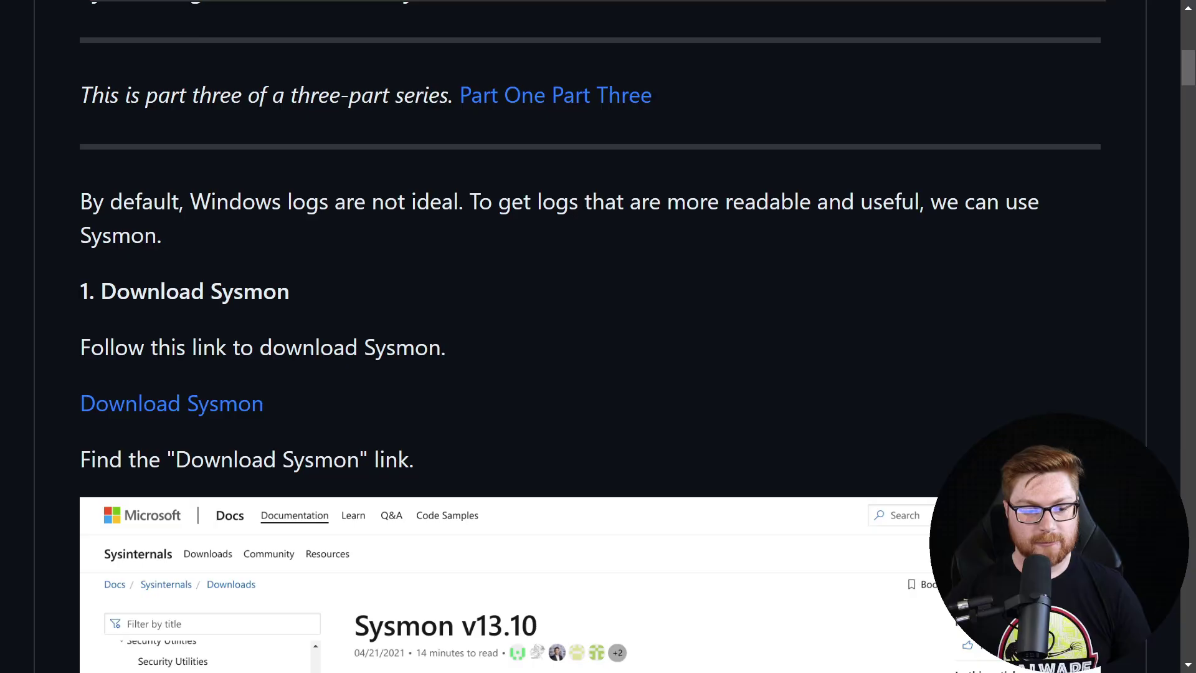
scroll(549, 321, down, 2)
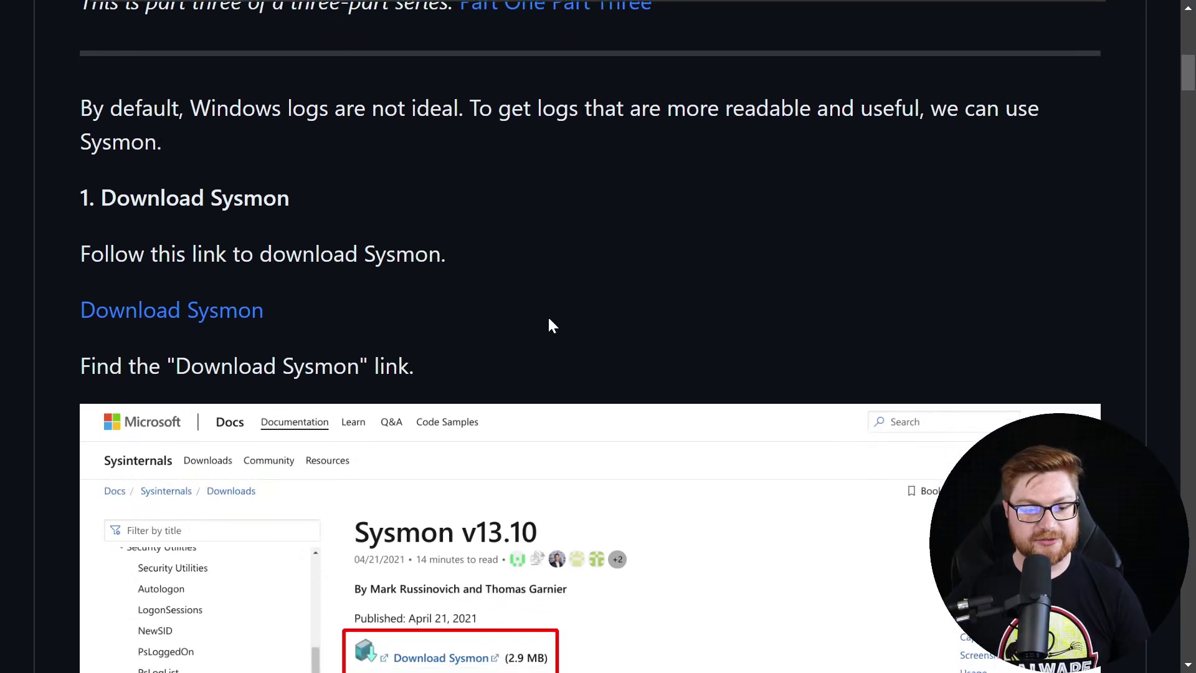
right_click(161, 310)
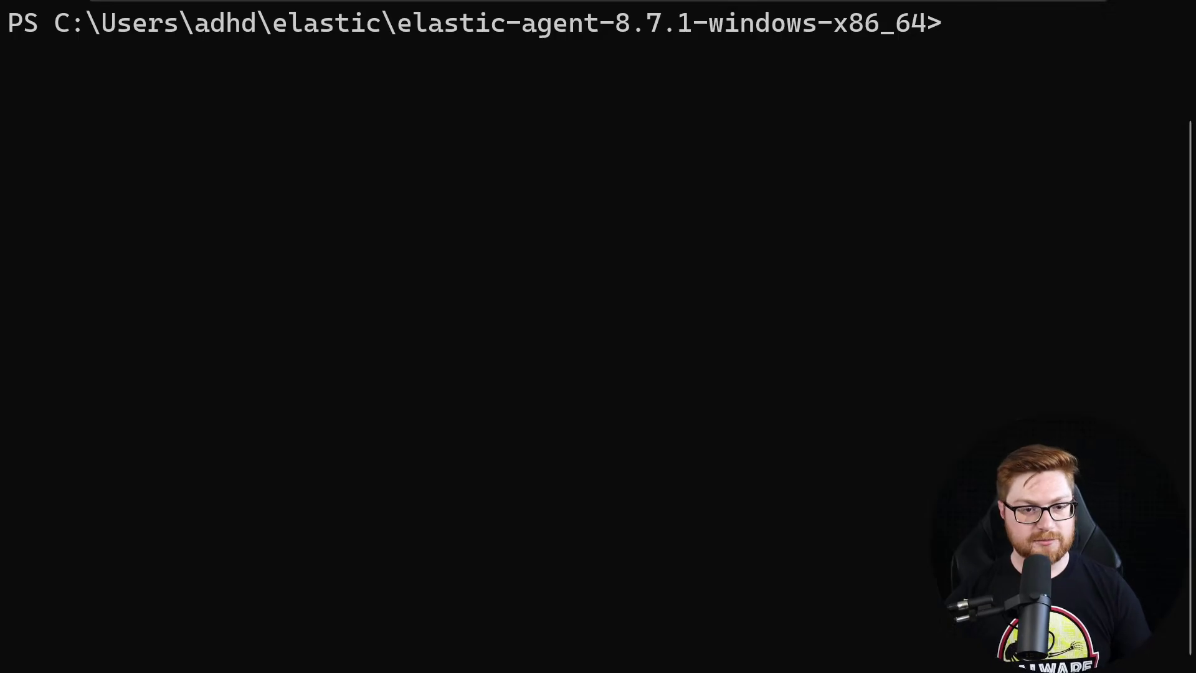
- Move up from the elastic-agent folder to the user home folder with cd .
key(Return)
key(Return)
text(cd ..)
key(Return)
text(cd ..)
key(Return)
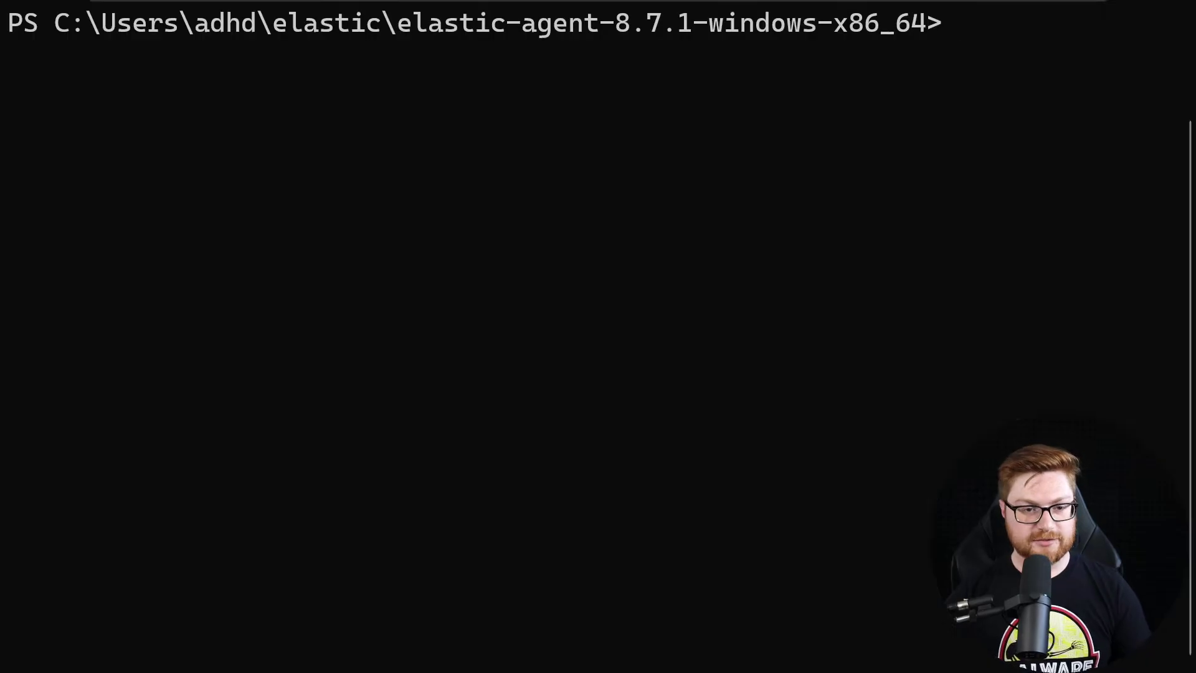
key(Return)
key(Return)
text(cd ..)
key(Return)
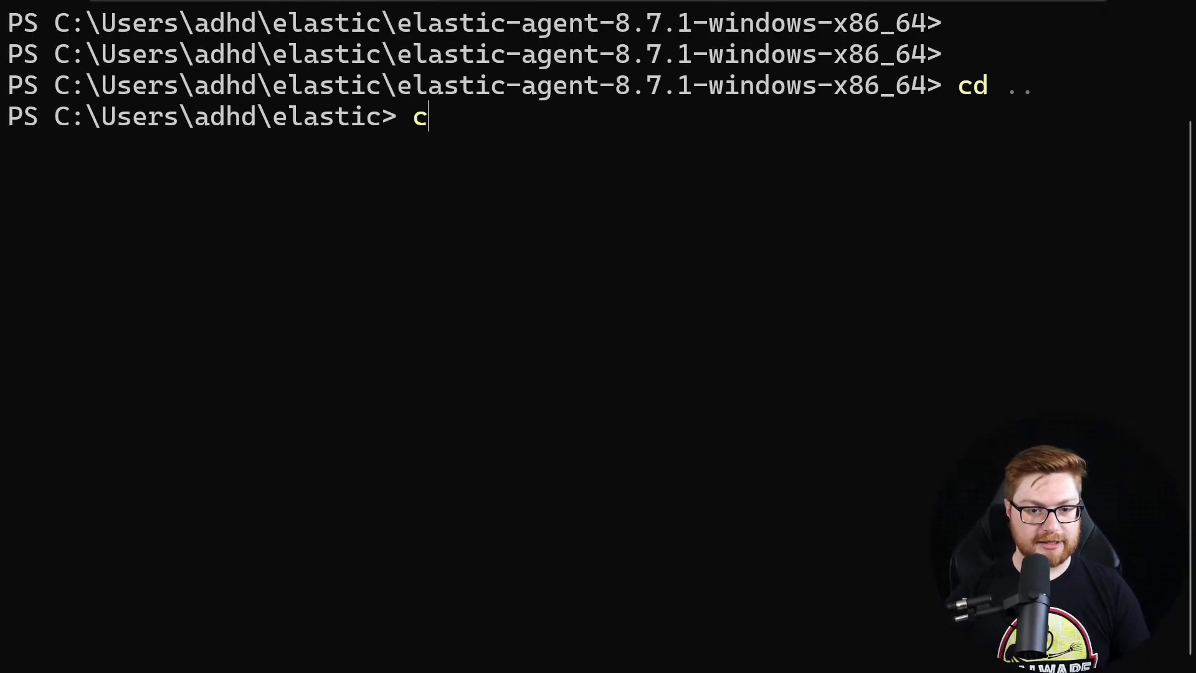
key(Return)
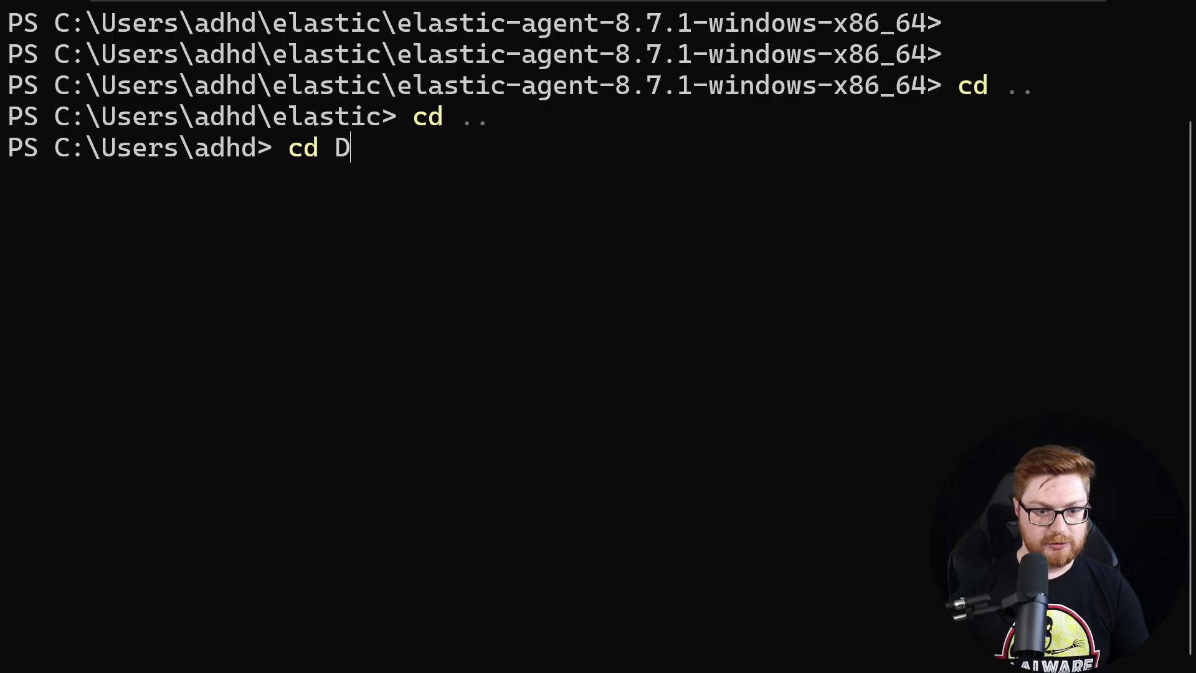
- Enter the Downloads folder and list its contents
text(cd D)
key(Tab)
key(Return)
text(cd ..)
key(Return)
text(cd)
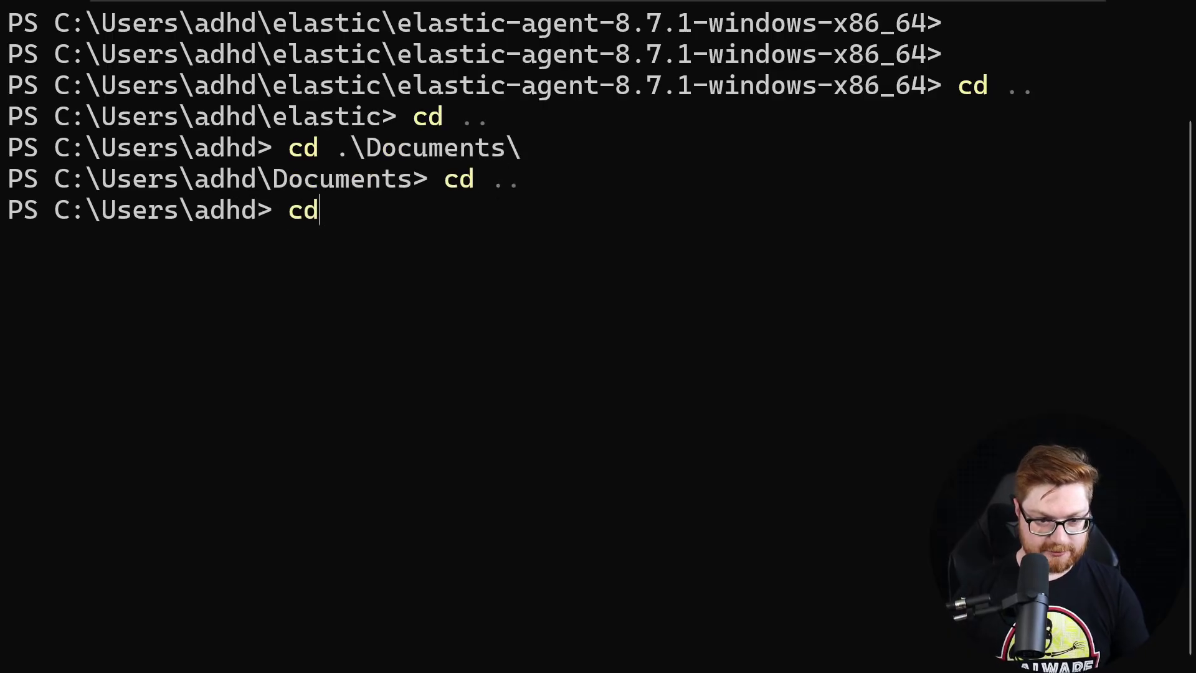
text( Doqn)
key(BackSpace)
key(BackSpace)
text(w)
key(Tab)
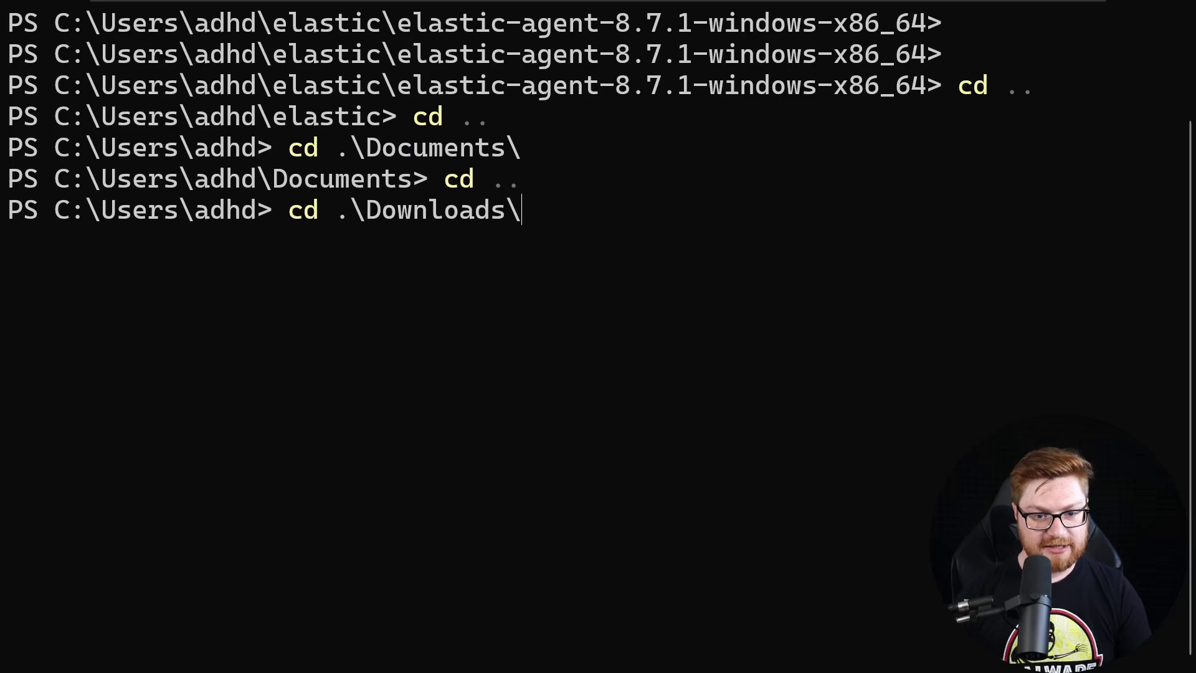
key(Return)
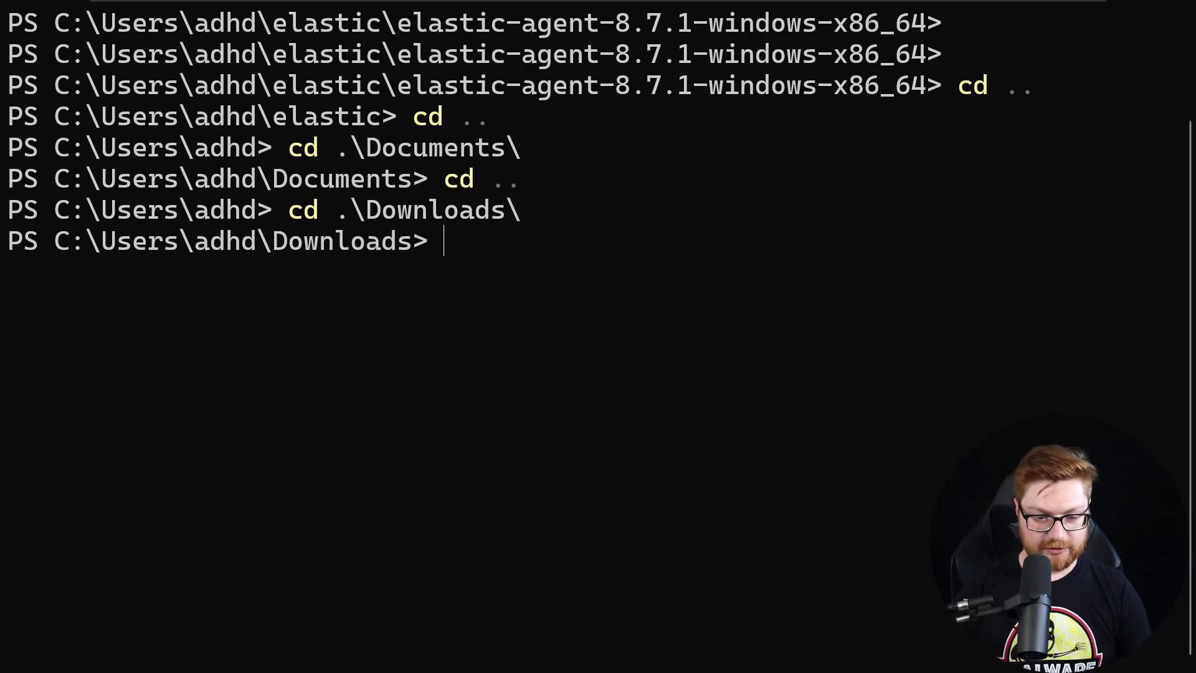
text(ls)
key(Return)
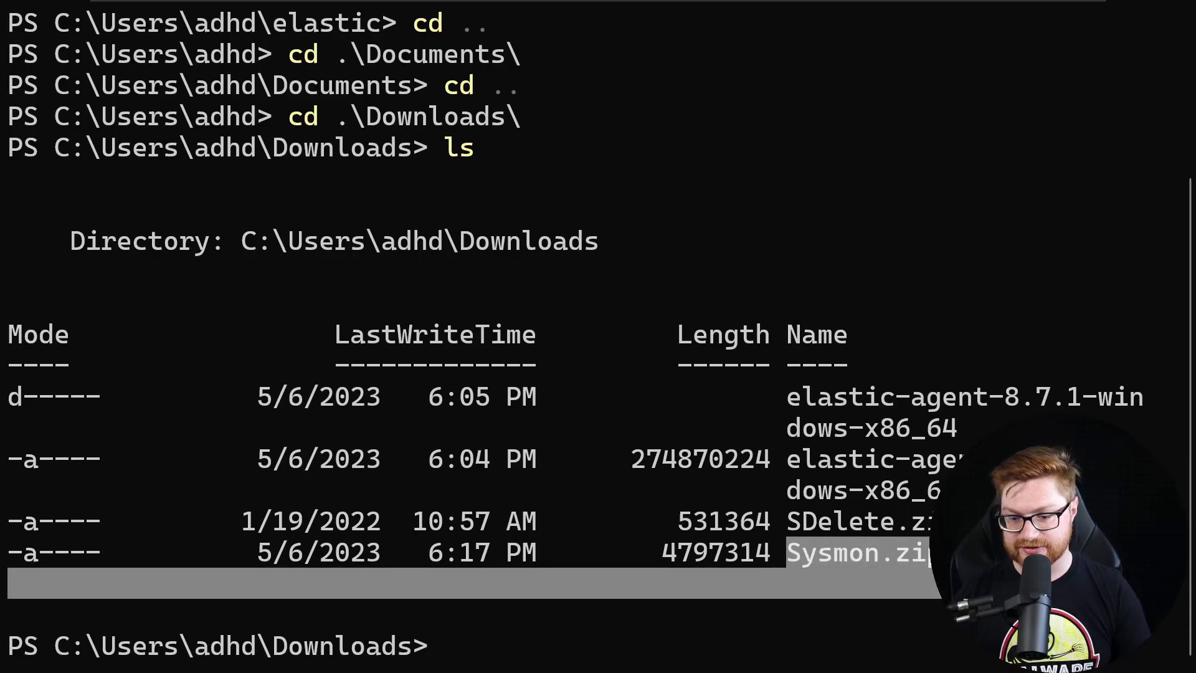
- Extract Sysmon.zip with Expand-Archive into a new Sysmon folder
key(Return)
key(Return)
key(Return)
key(Return)
key(Return)
key(Return)
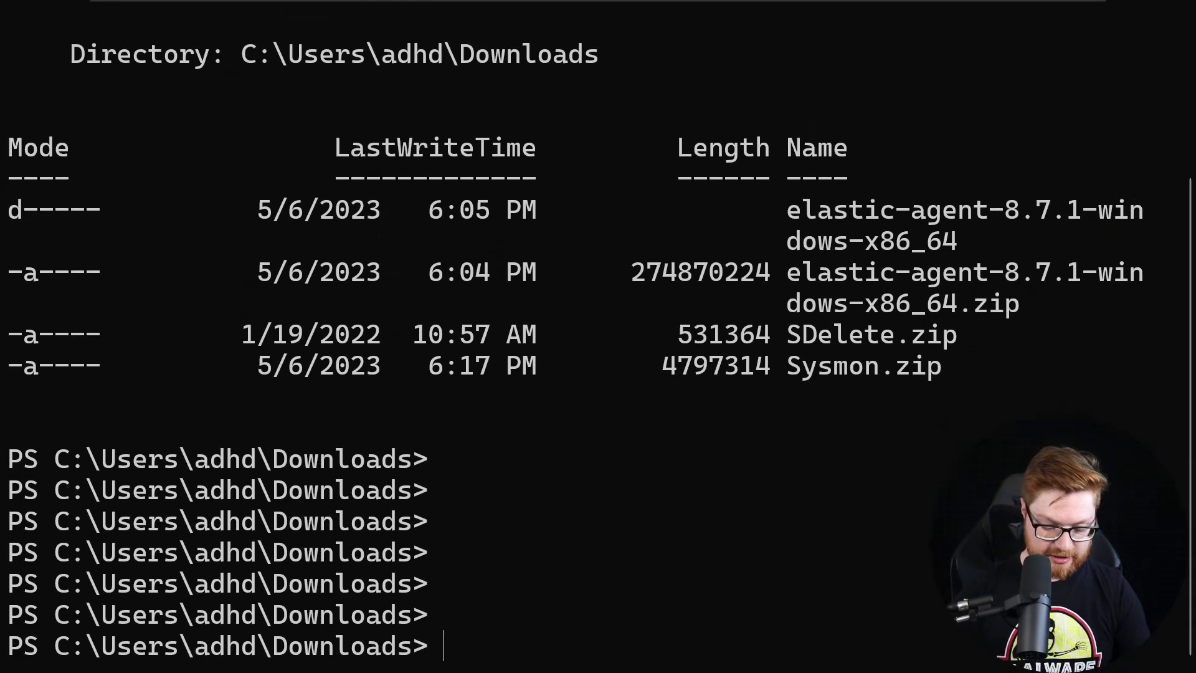
key(ctrl+l)
text(Expand-Archive)
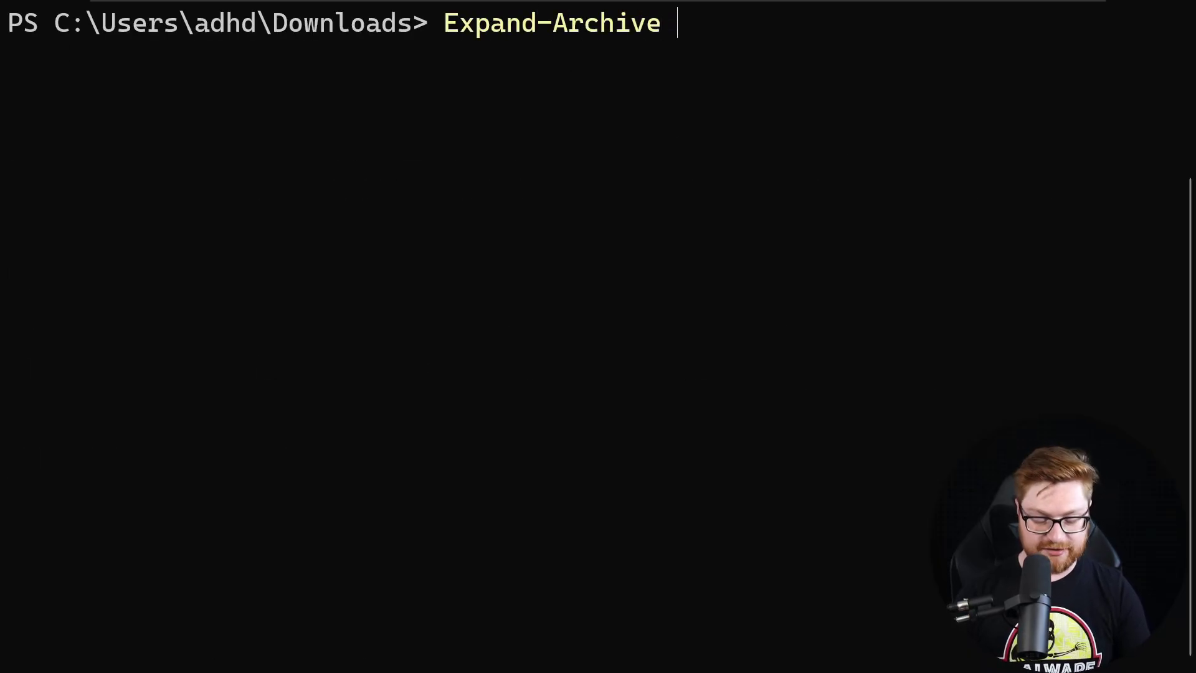
text( .\Sysmon.zip)
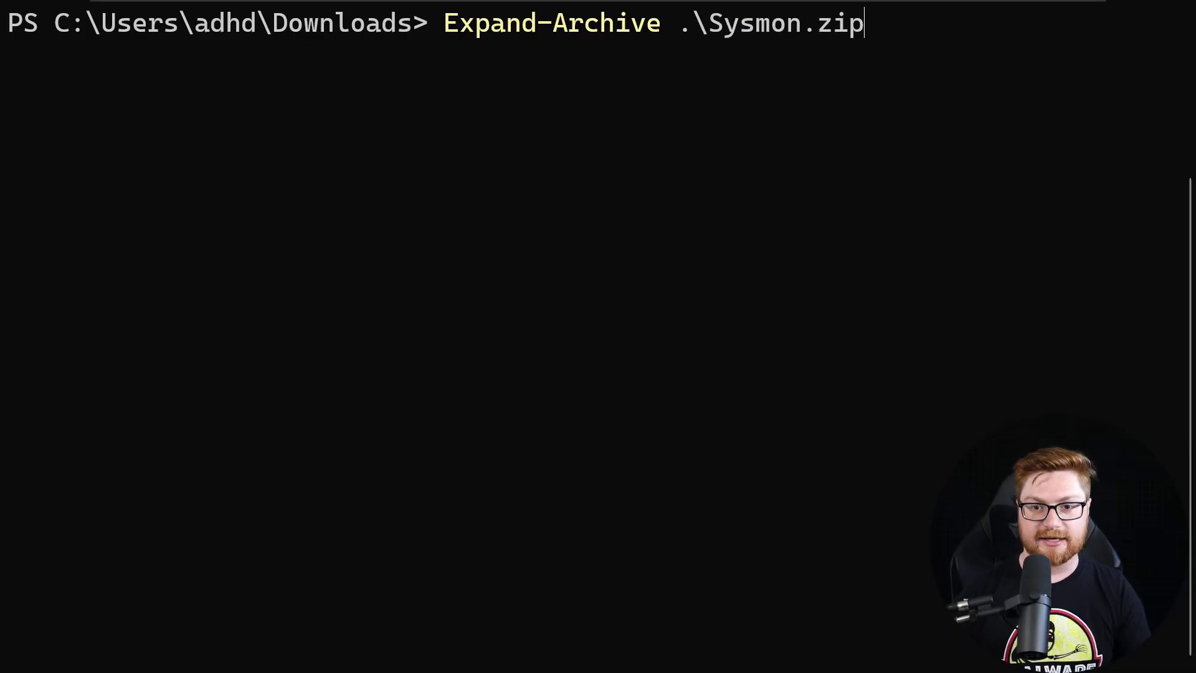
text(s)
key(Return)
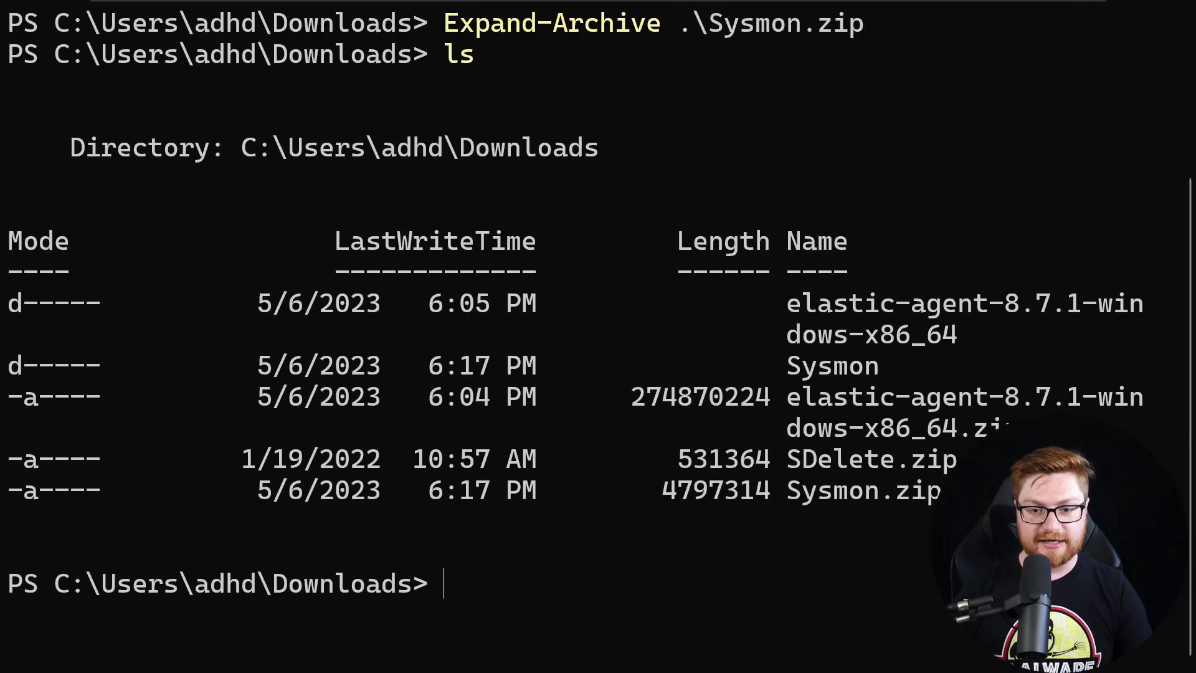
- Enter the extracted Sysmon folder and list its files
drag(891, 368, 44, 368)
click(677, 417)
text(cd S)
key(Tab)
key(Return)
key(ctrl+l)
text(ls)
key(Return)
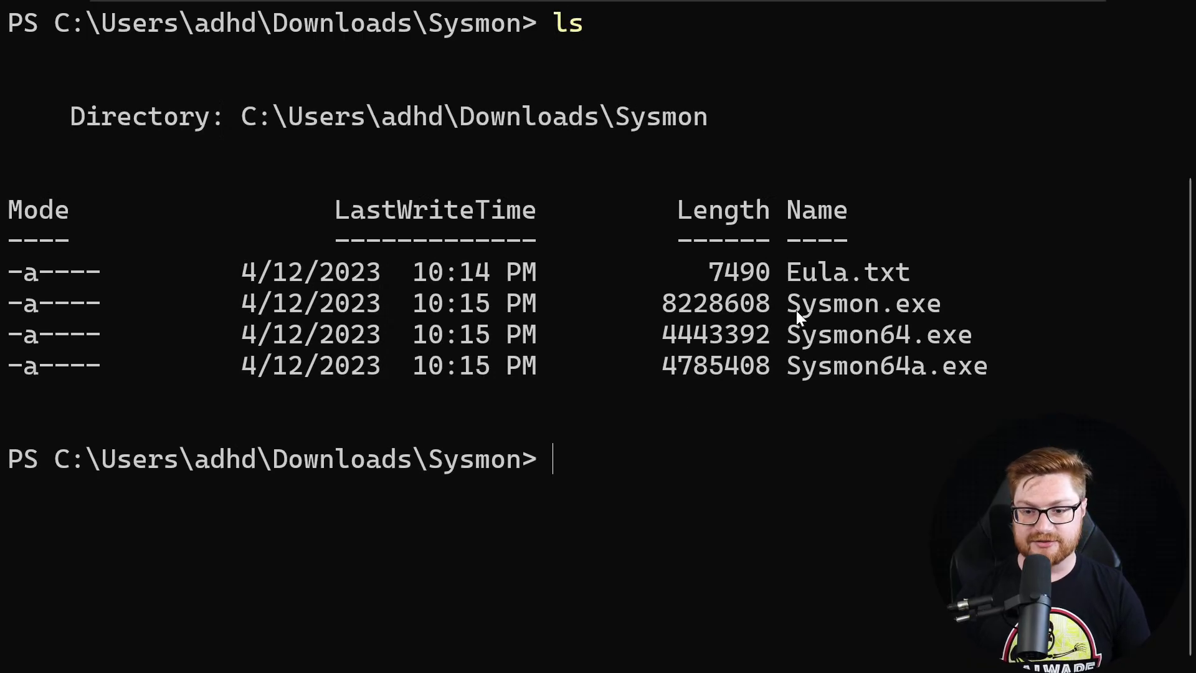
- Run Sysmon64.exe with no arguments to print its usage help
drag(790, 334, 982, 336)
key(ctrl+c)
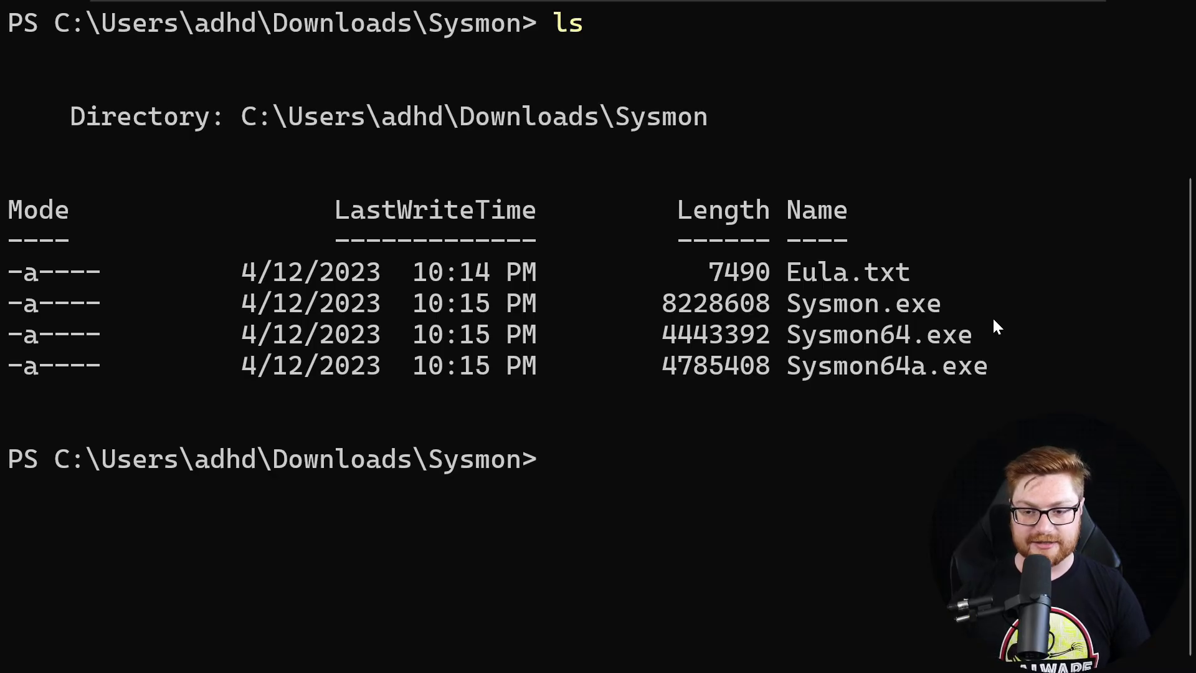
text(Sys)
key(Tab)
key(Tab)
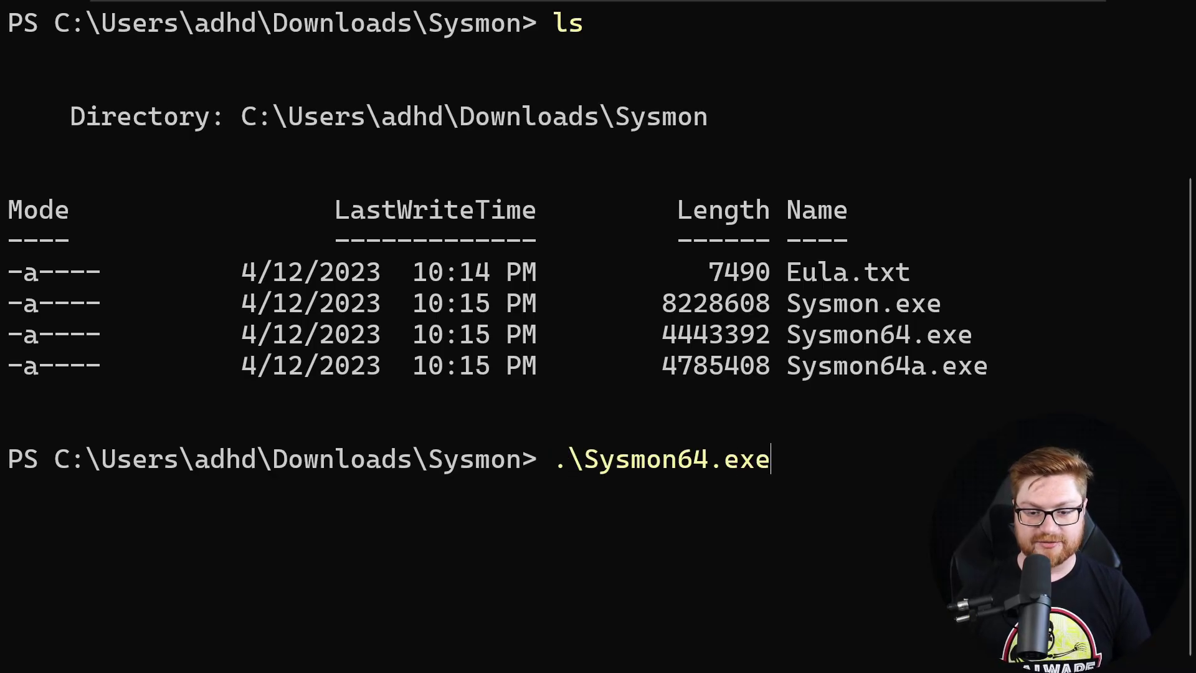
key(Return)
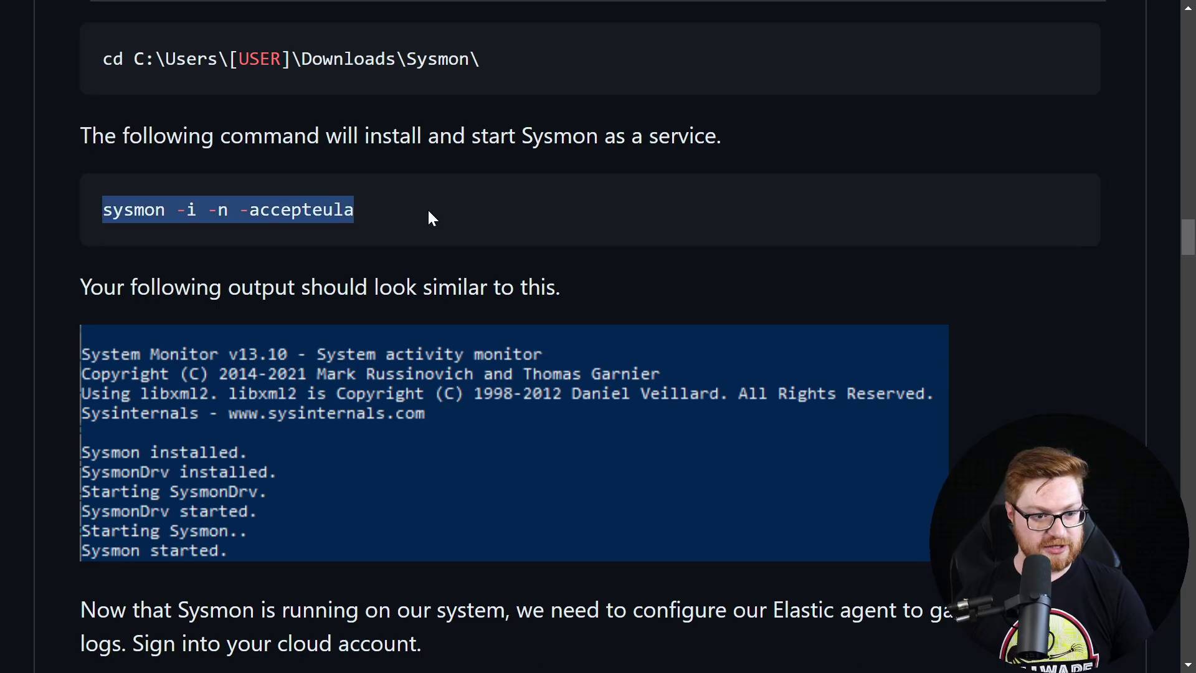
- Compare the guide's 'sysmon -i -n -accepteula' command with the -i, -u and -accepteula usage options
click(556, 226)
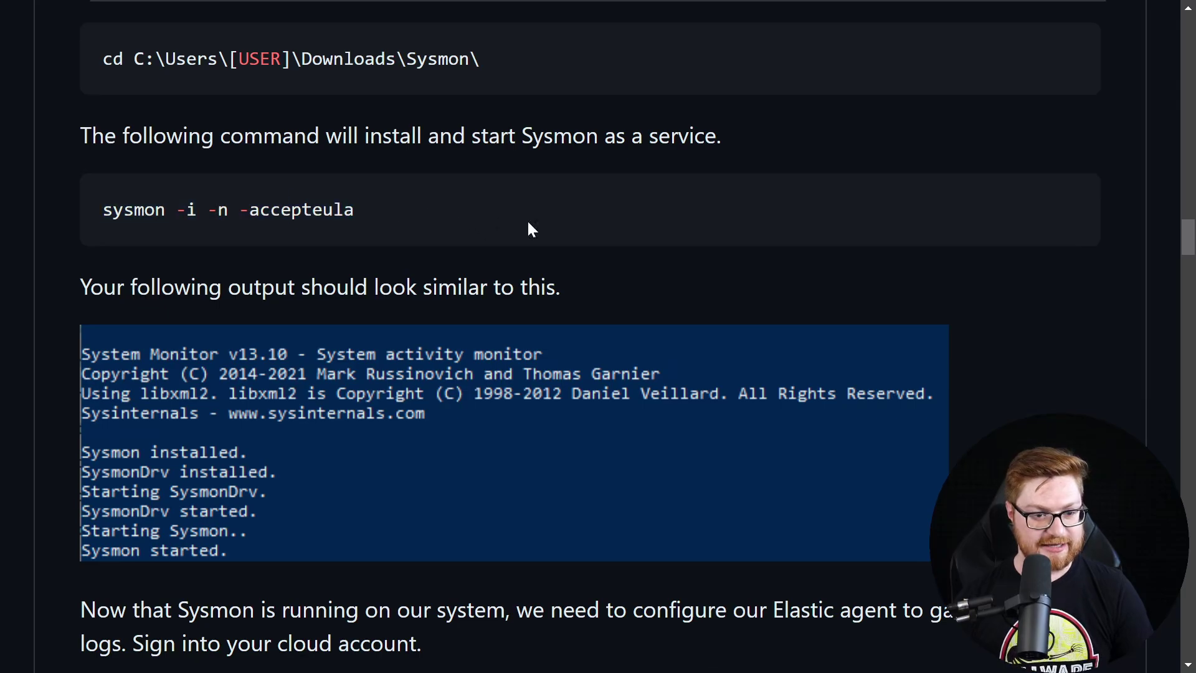
scroll(1036, 352, down, 3)
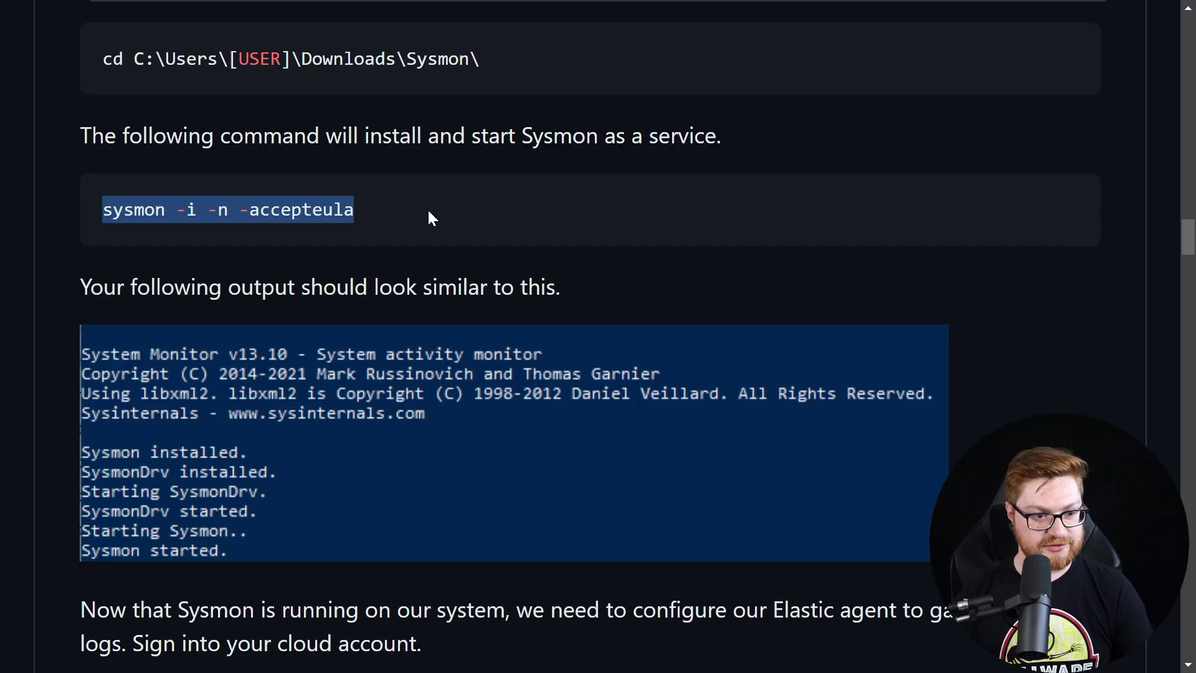
click(432, 218)
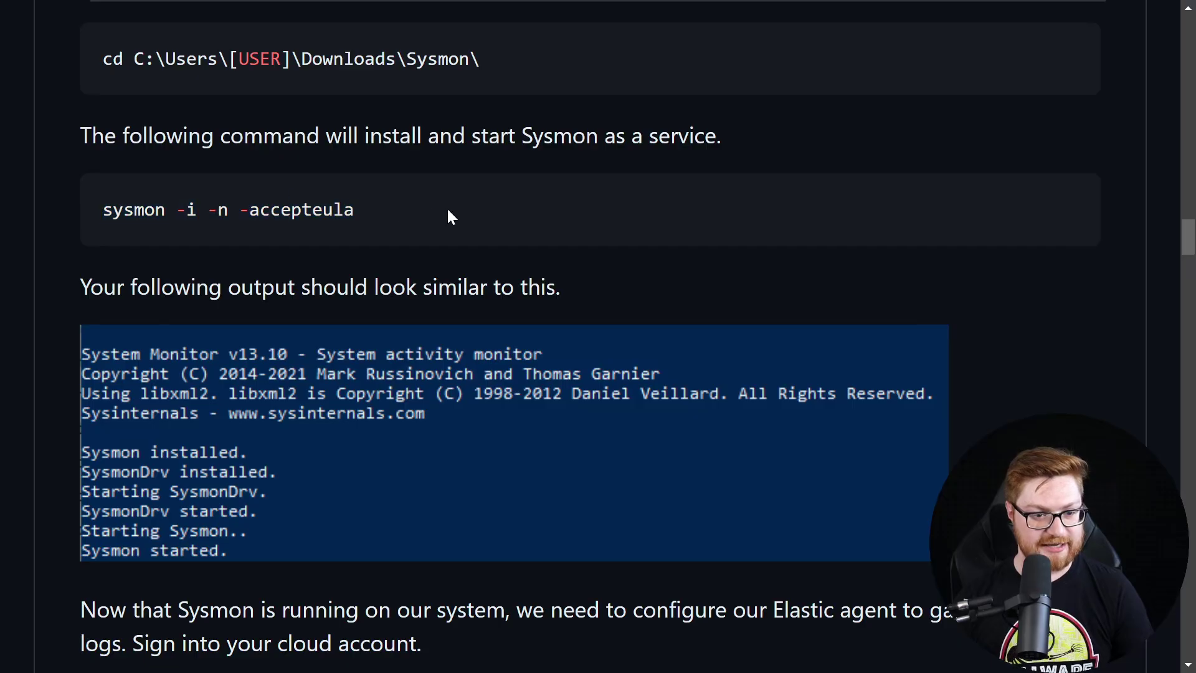
scroll(963, 360, down, 3)
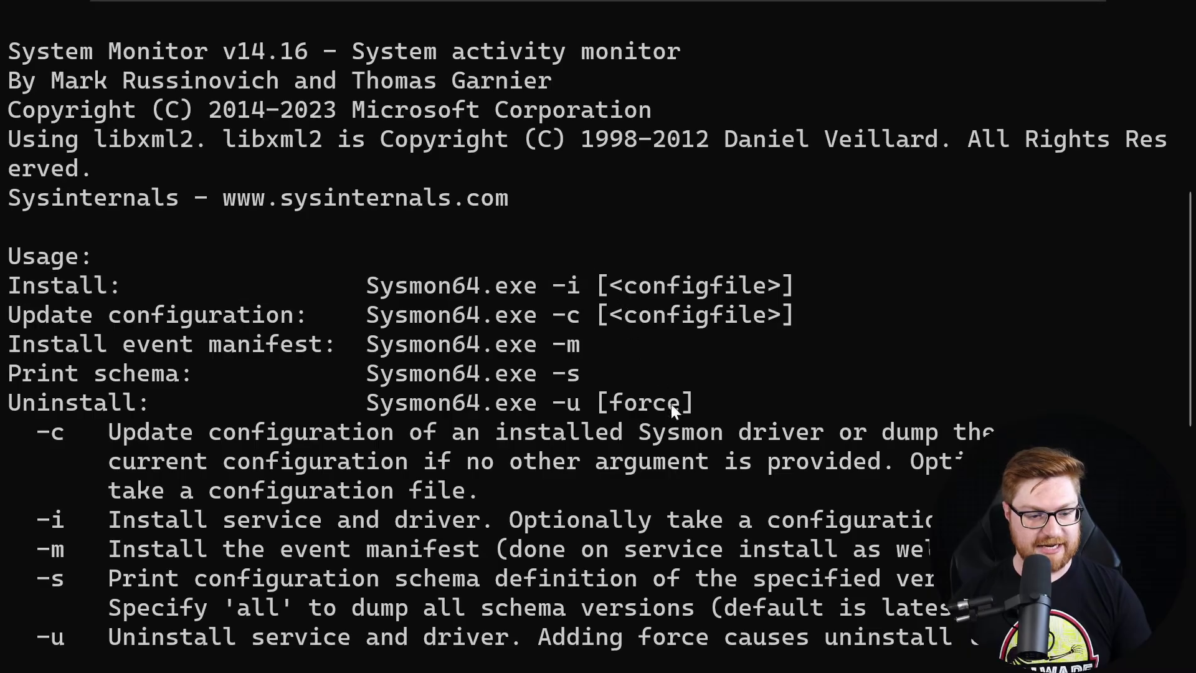
scroll(671, 404, down, 5)
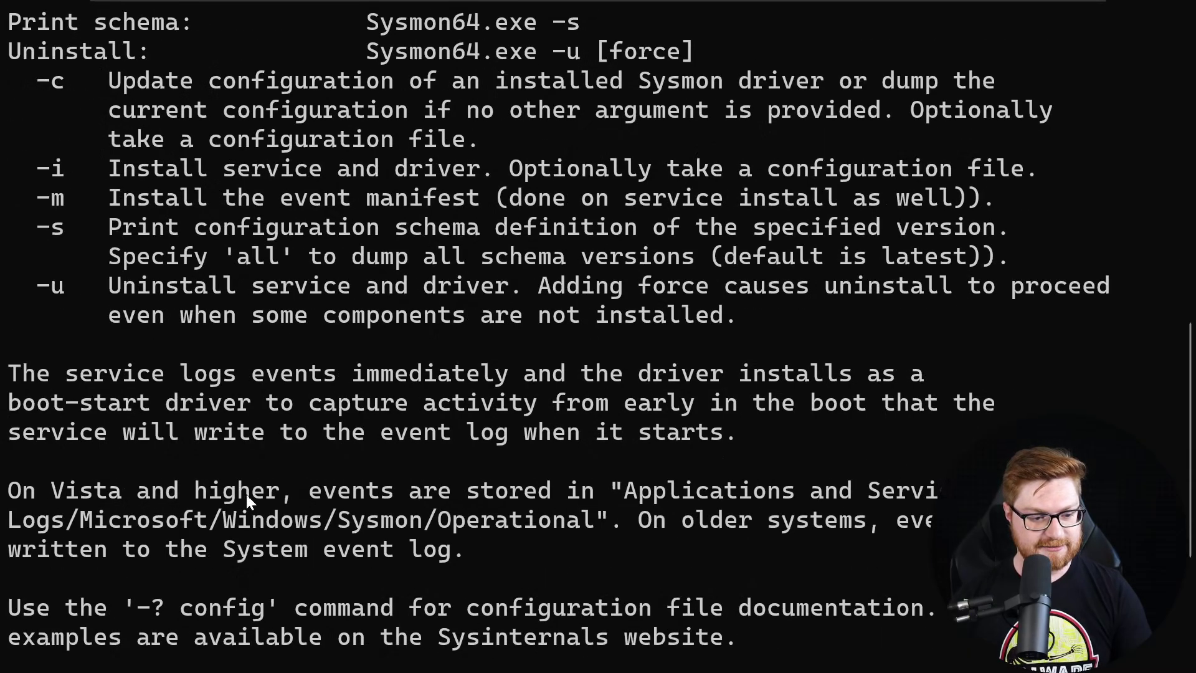
scroll(286, 551, down, 2)
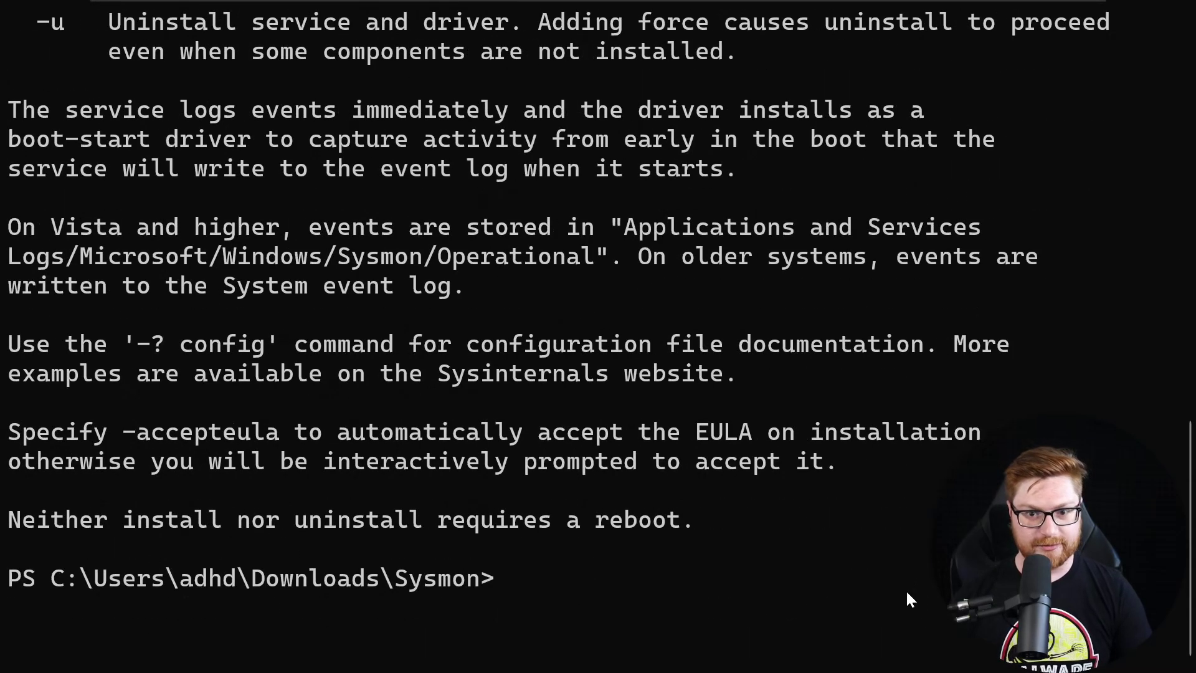
scroll(614, 307, up, 7)
scroll(689, 454, down, 1)
scroll(349, 454, down, 3)
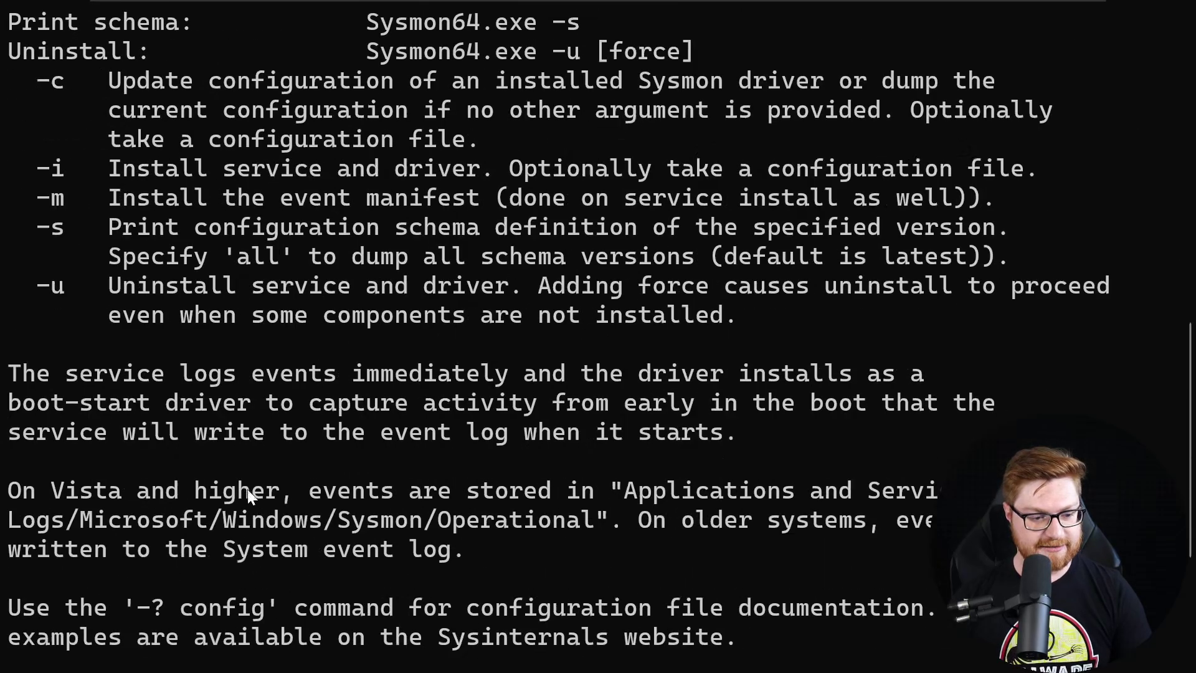
scroll(247, 491, down, 3)
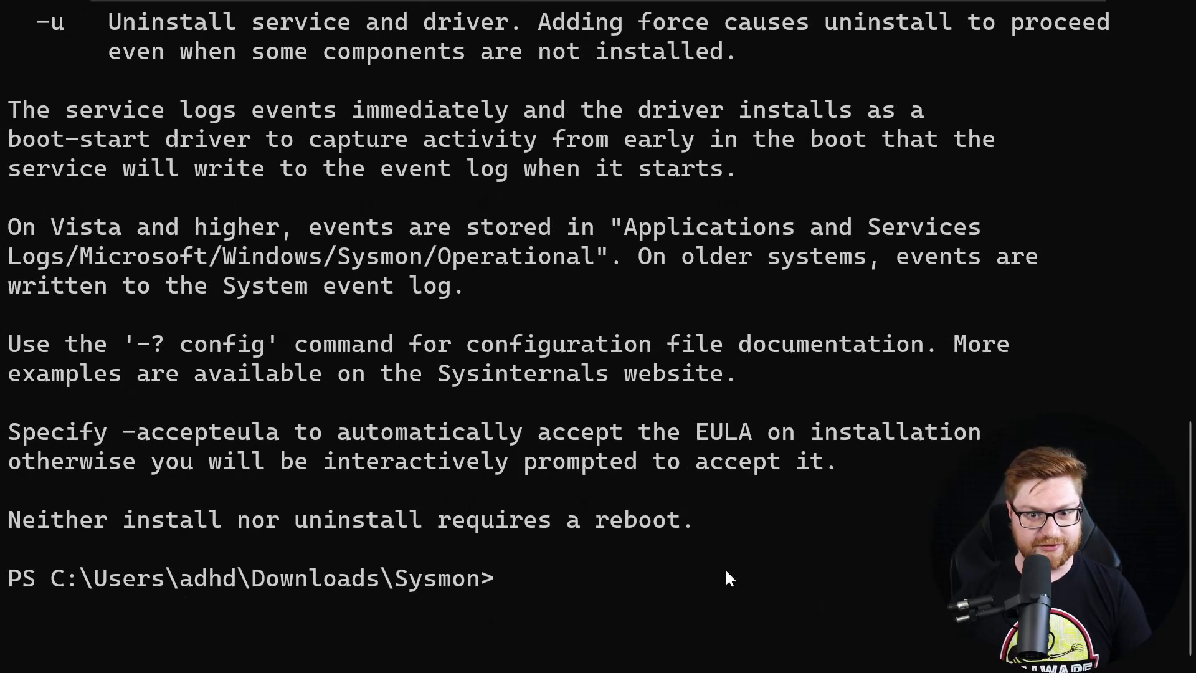
- Install Sysmon by running Sysmon64.exe with the -i option
key(ctrl+l)
key(Return)
key(ctrl+l)
key(Return)
key(Return)
text(.\Sysmon.exe)
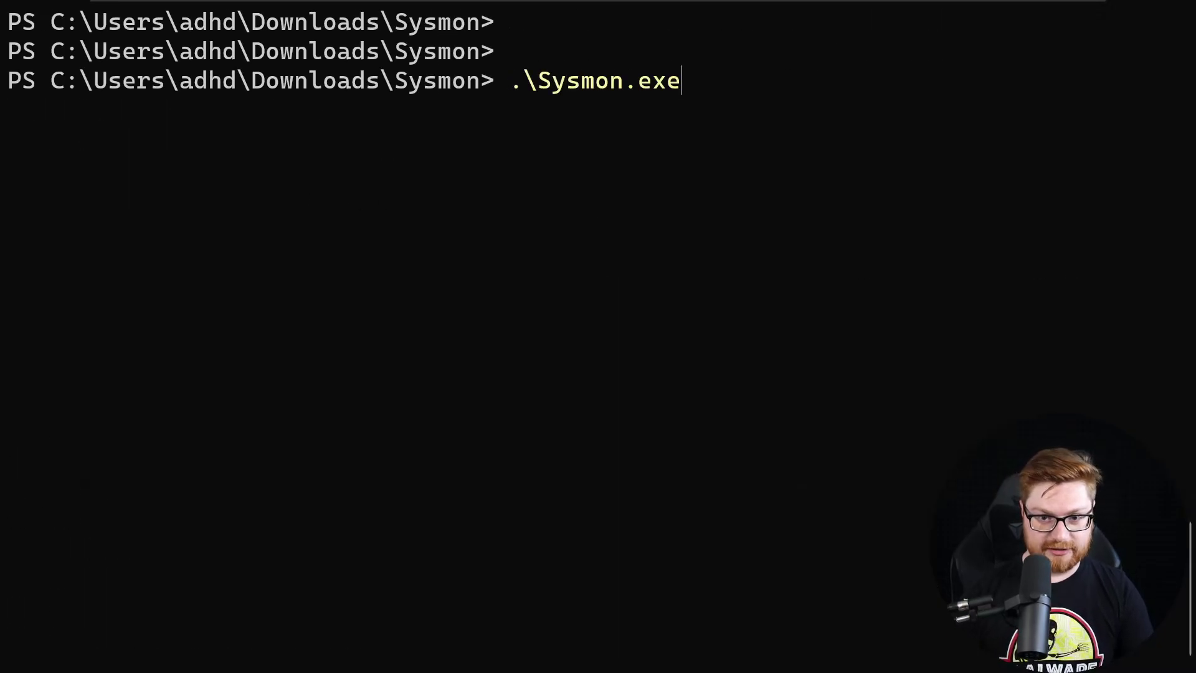
key(Tab)
text(-i)
key(Return)
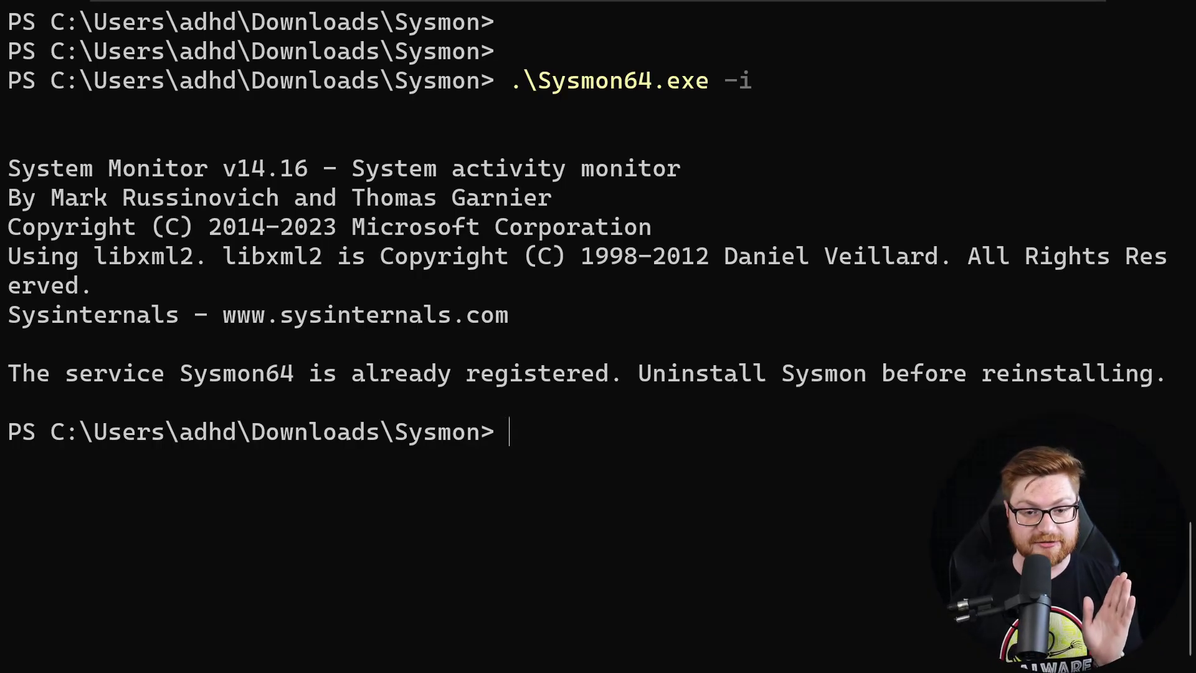
- Run Get-Service and mark the Sysmon64 row showing it is Running
key(Return)
key(Return)
text(Get-Service)
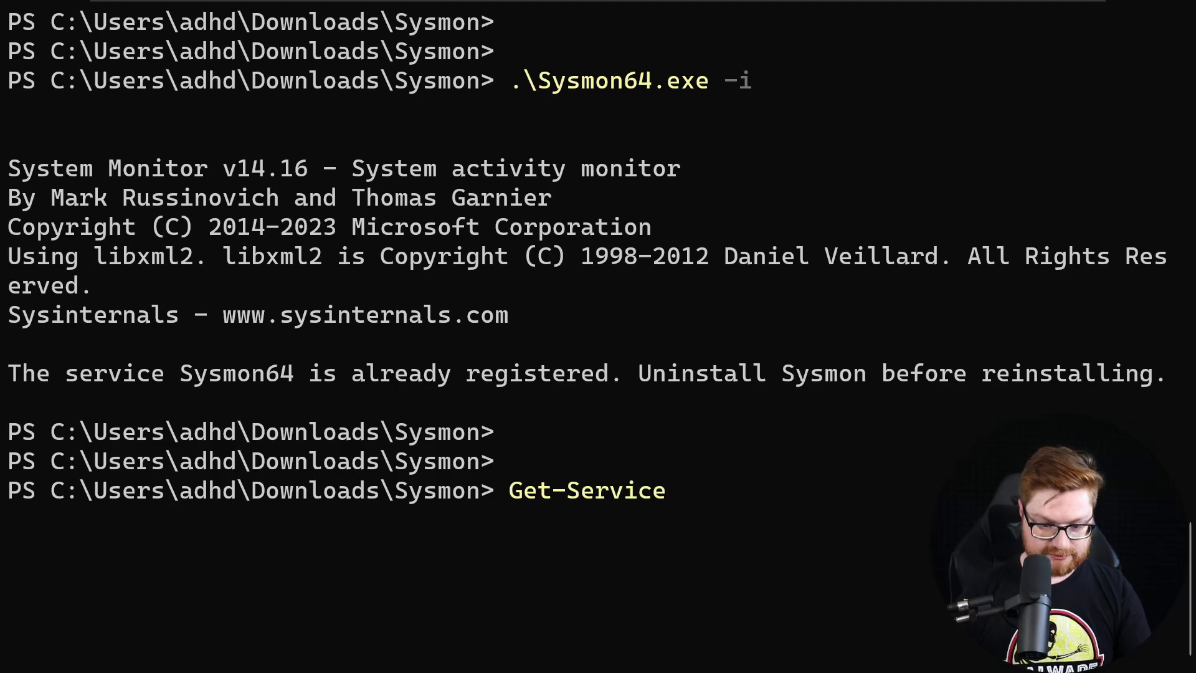
key(Return)
scroll(180, 362, up, 15)
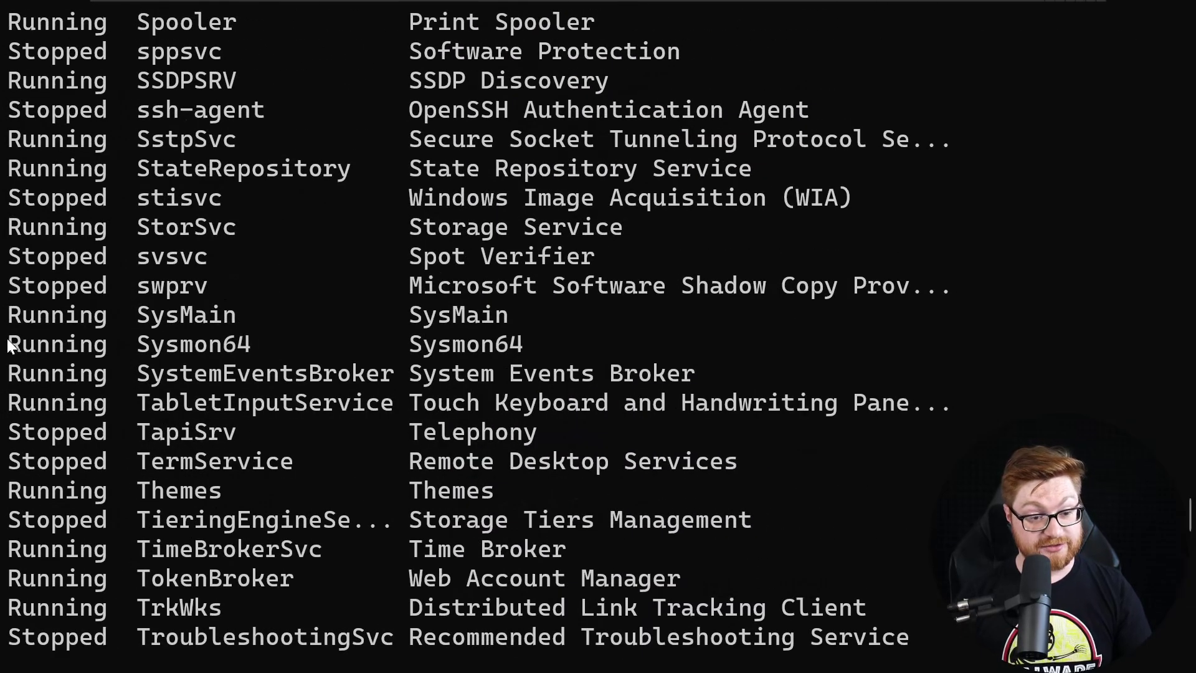
drag(9, 346, 952, 346)
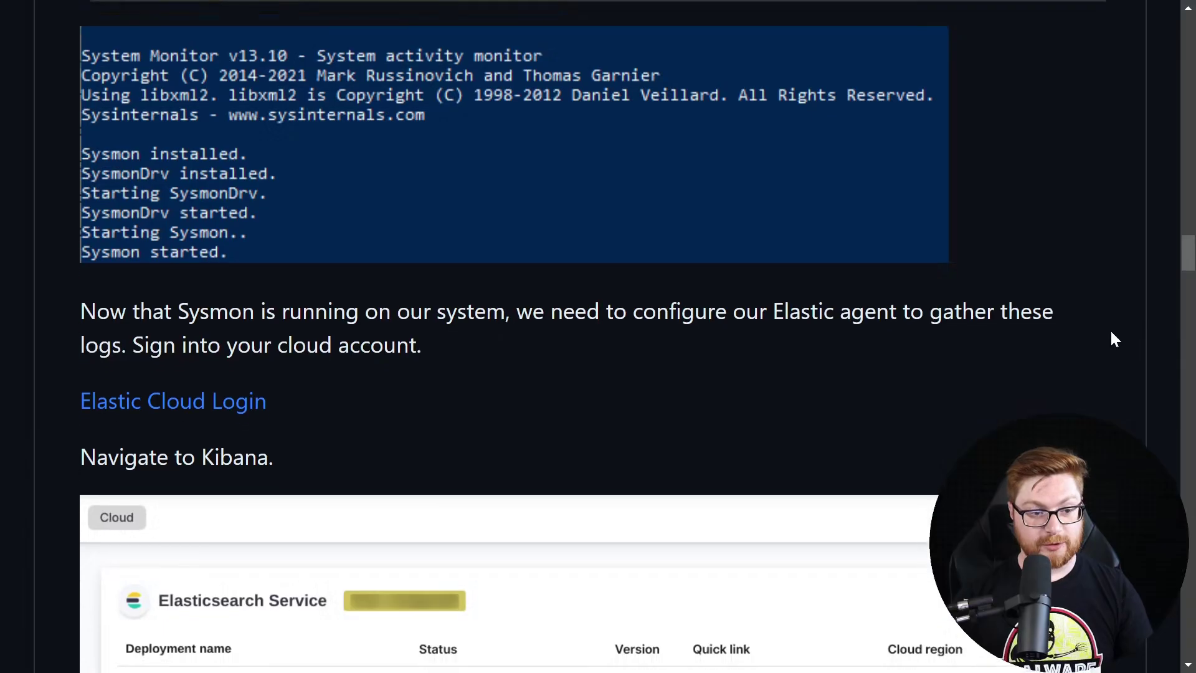
- Scroll the guide through the Kibana, Fleet Integrations and Add Windows integration screenshots
scroll(1112, 336, down, 2)
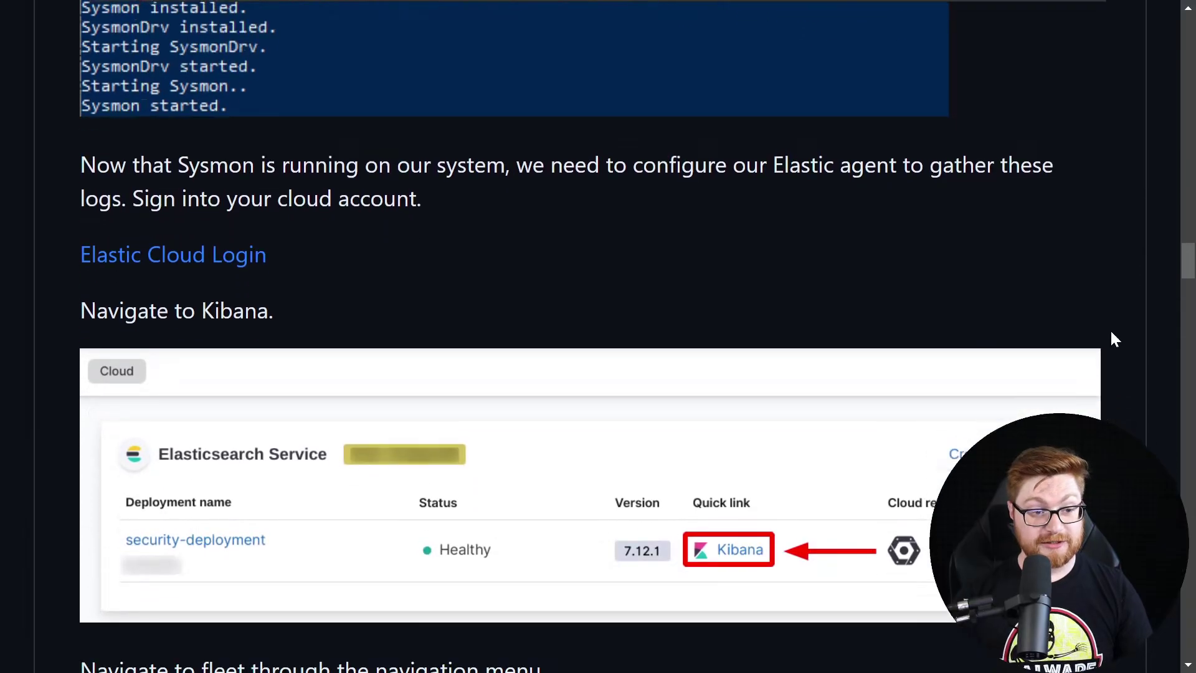
drag(80, 142, 418, 176)
click(646, 292)
scroll(1027, 295, down, 3)
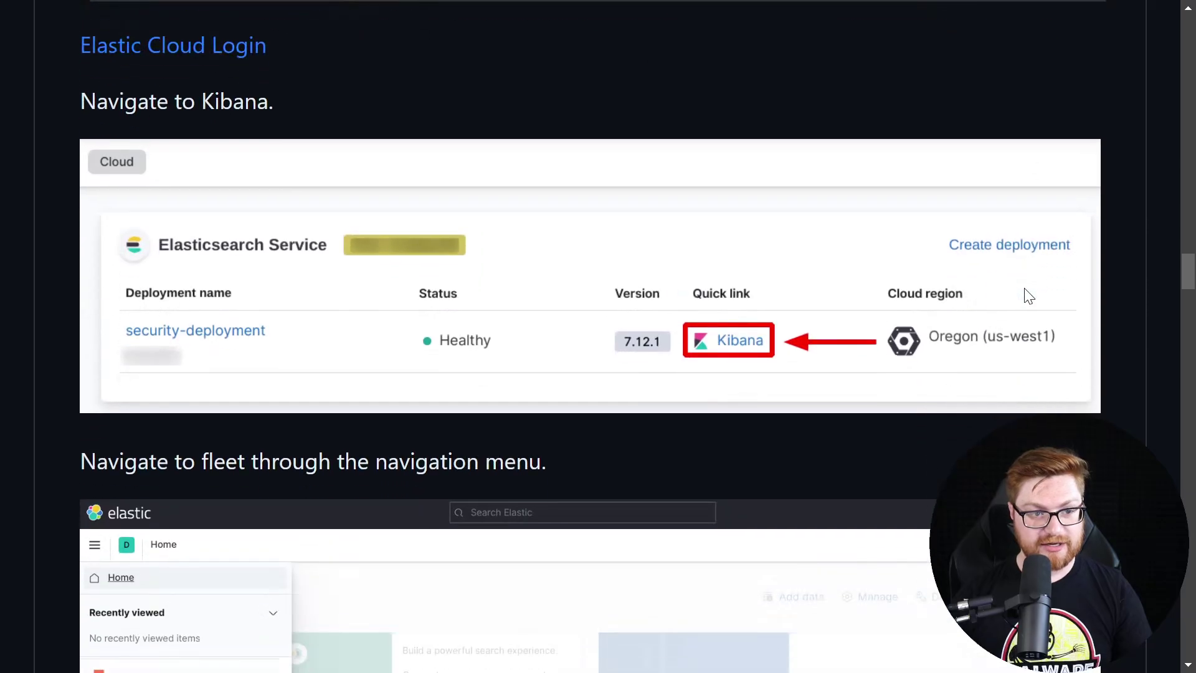
scroll(1027, 295, down, 2)
scroll(598, 337, down, 13)
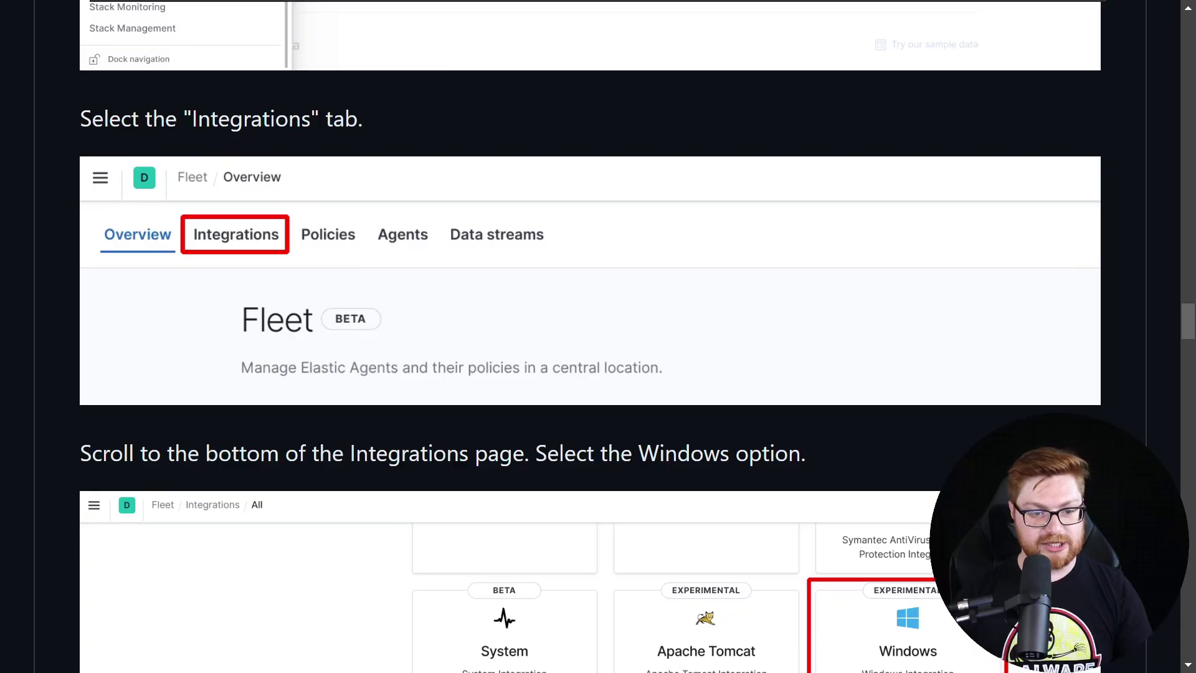
scroll(598, 337, down, 3)
scroll(598, 336, down, 9)
scroll(598, 336, down, 7)
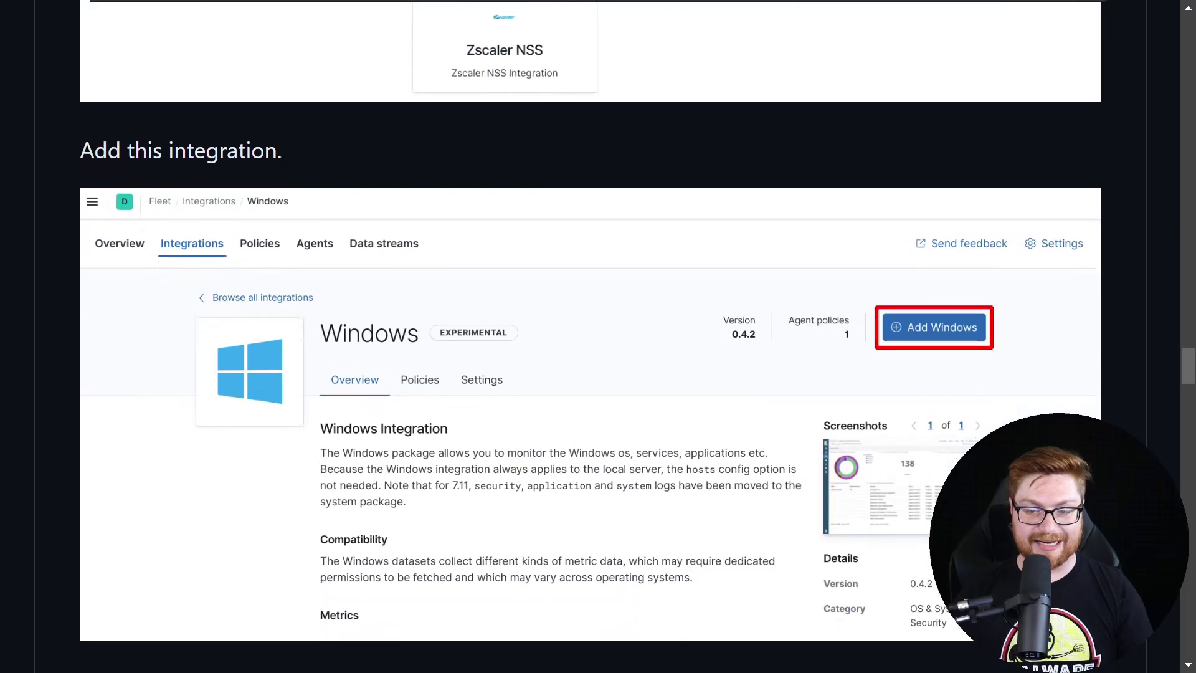
scroll(598, 336, down, 6)
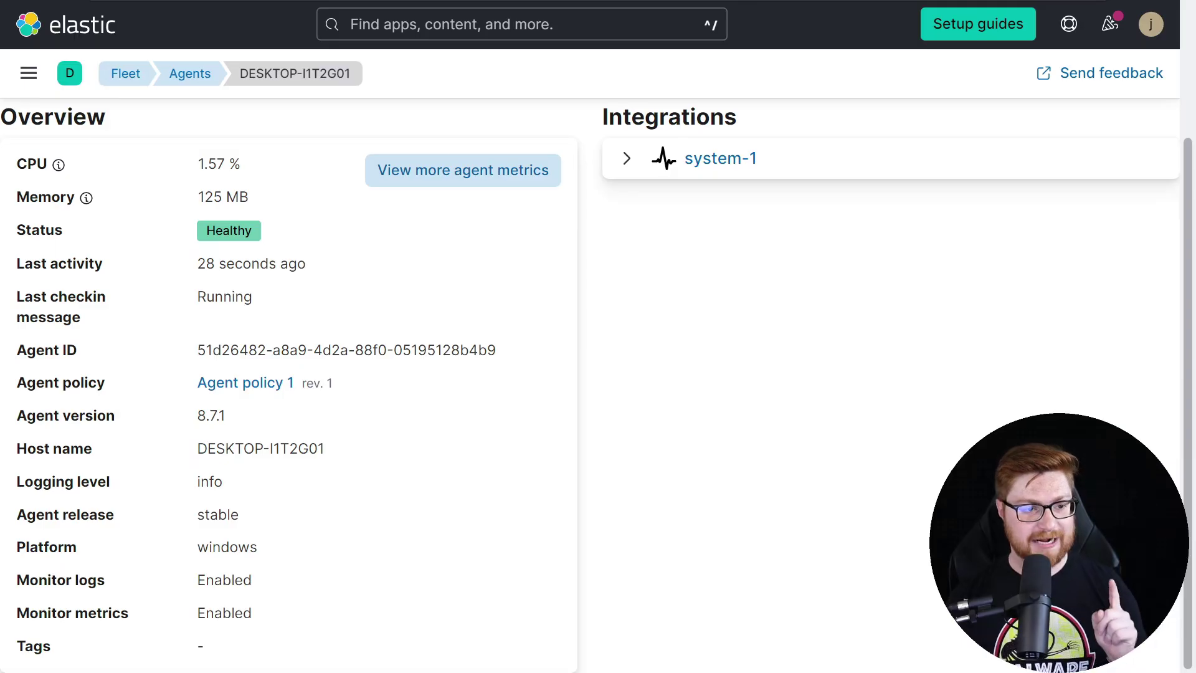
- Go from Fleet to the Agent policies list and open Agent policy 1's Integrations tab
click(127, 75)
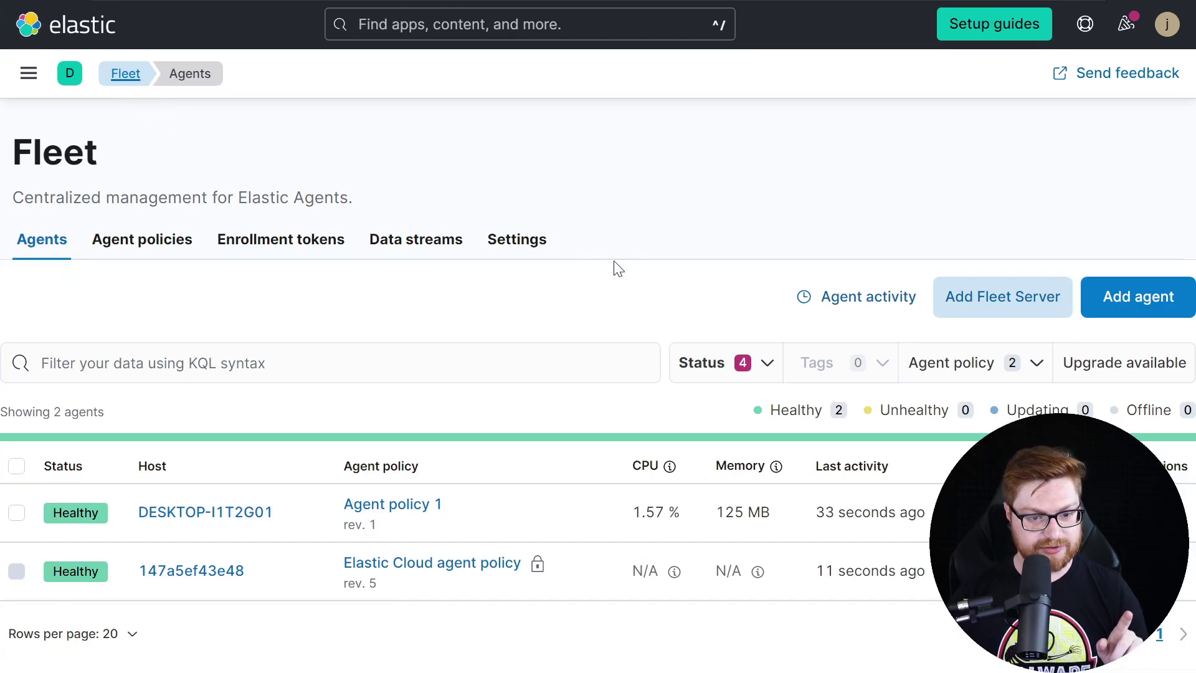
click(150, 241)
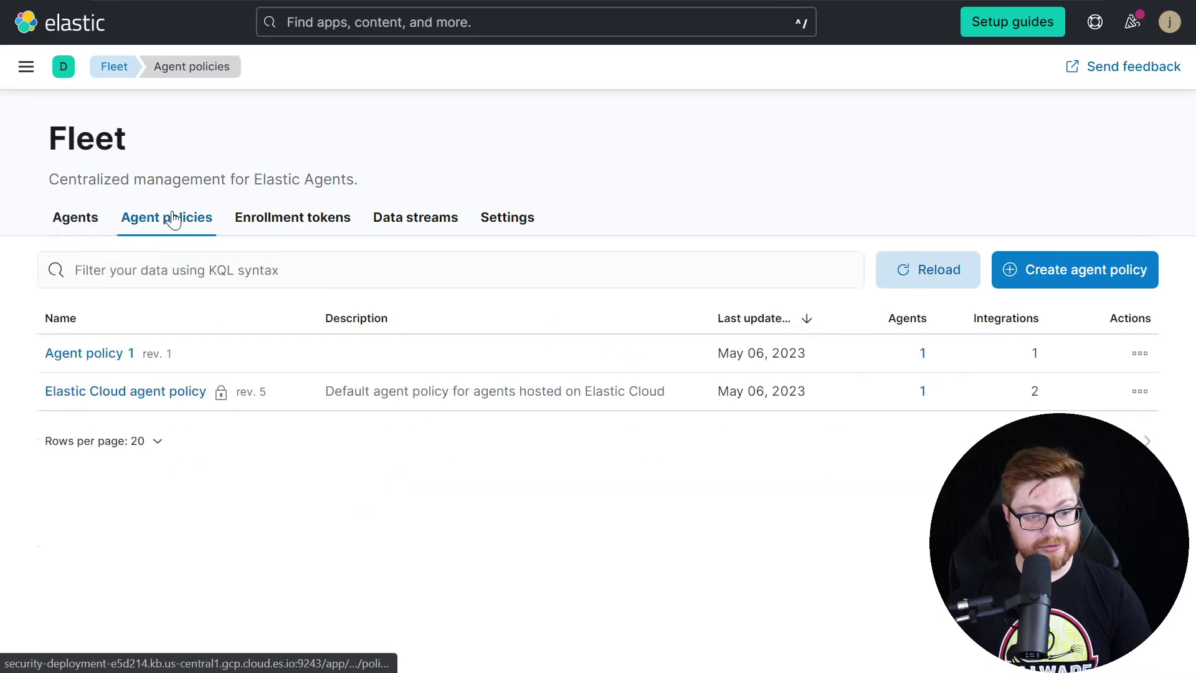
click(93, 355)
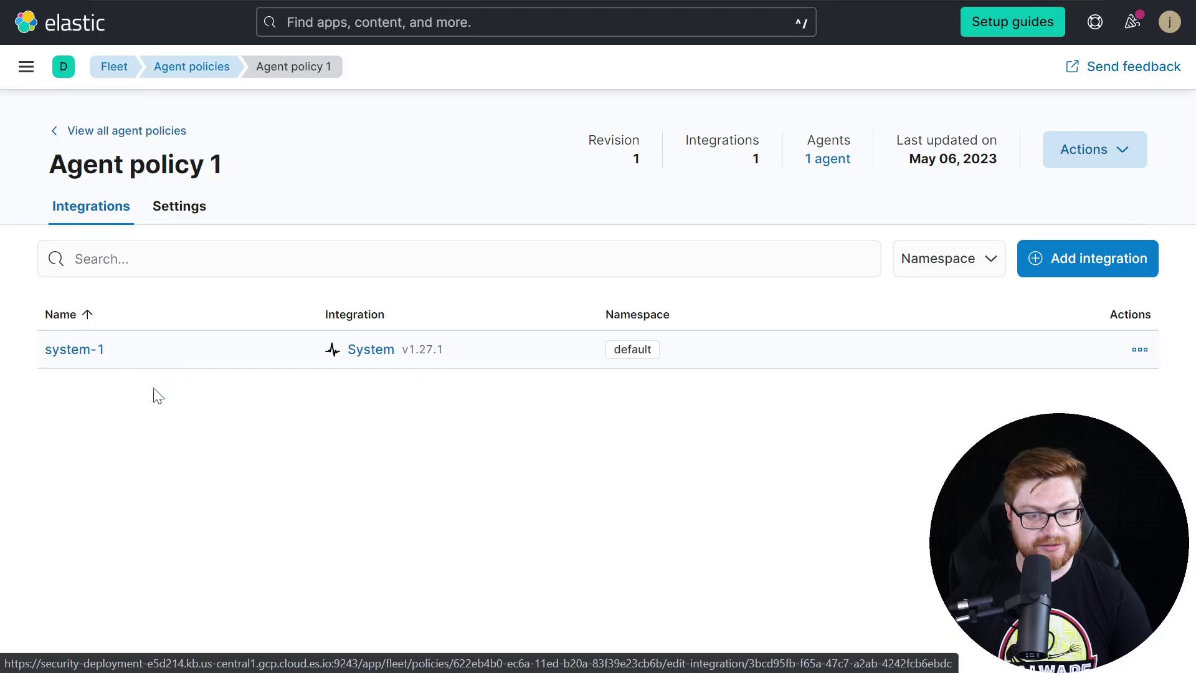
click(59, 215)
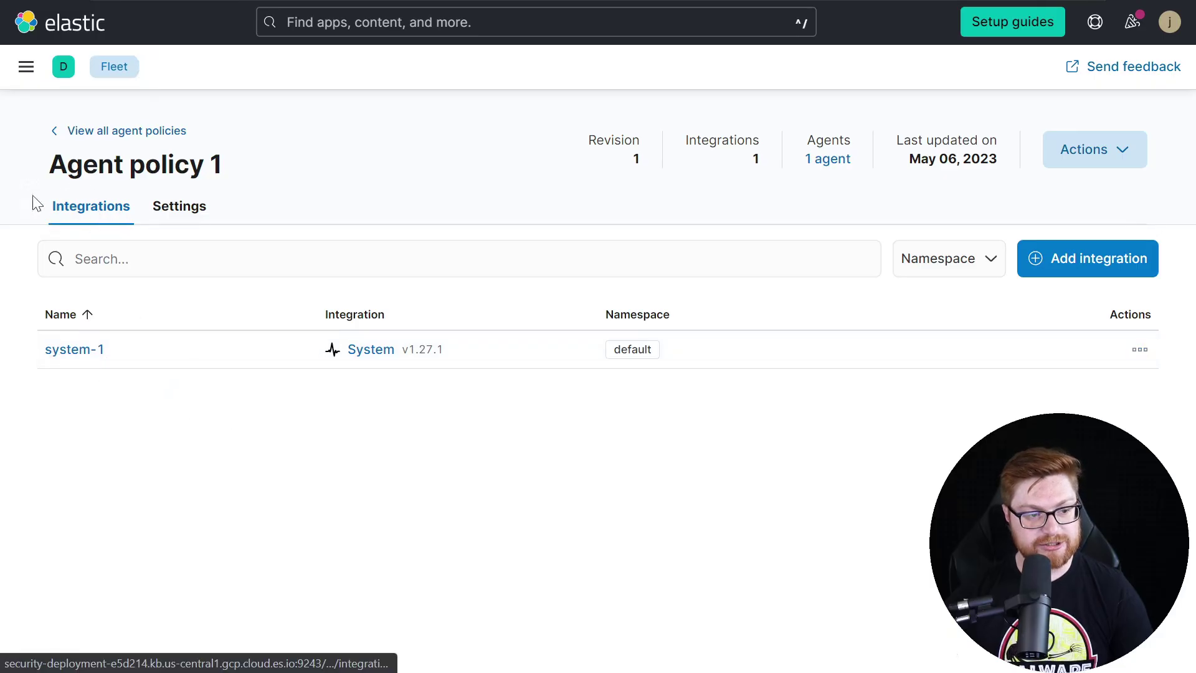
- Add an integration to Agent policy 1, searching 'Windows' and browsing the Windows integration documentation
click(1113, 270)
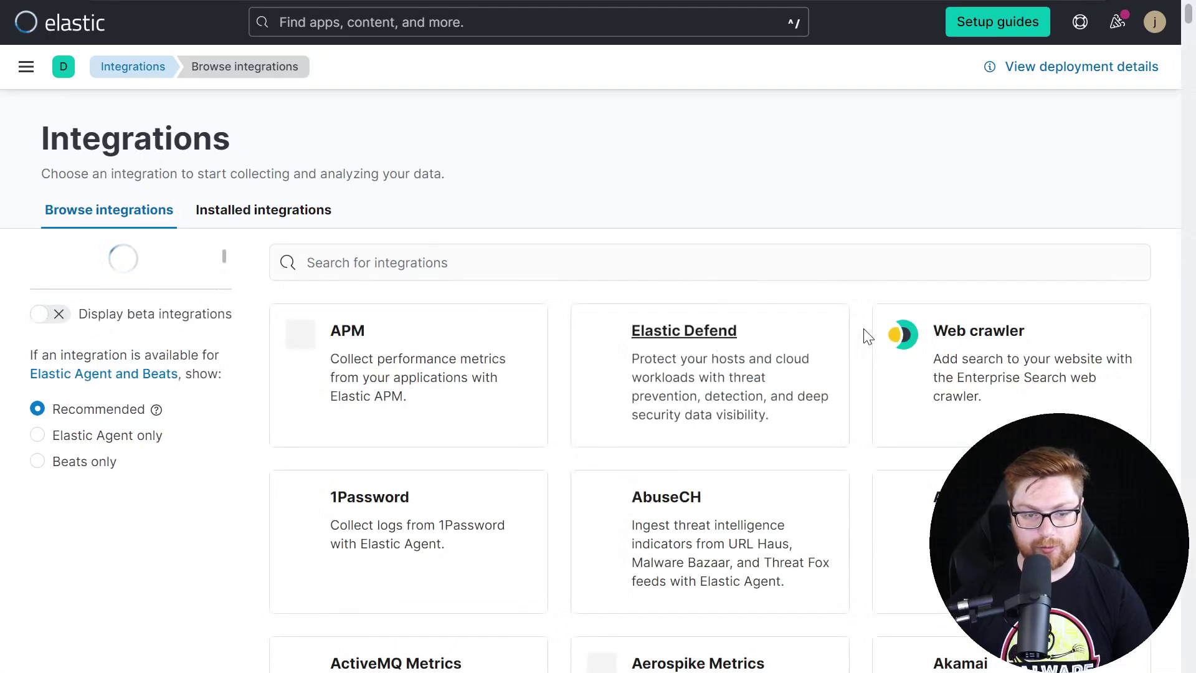
scroll(869, 336, down, 3)
scroll(869, 336, down, 5)
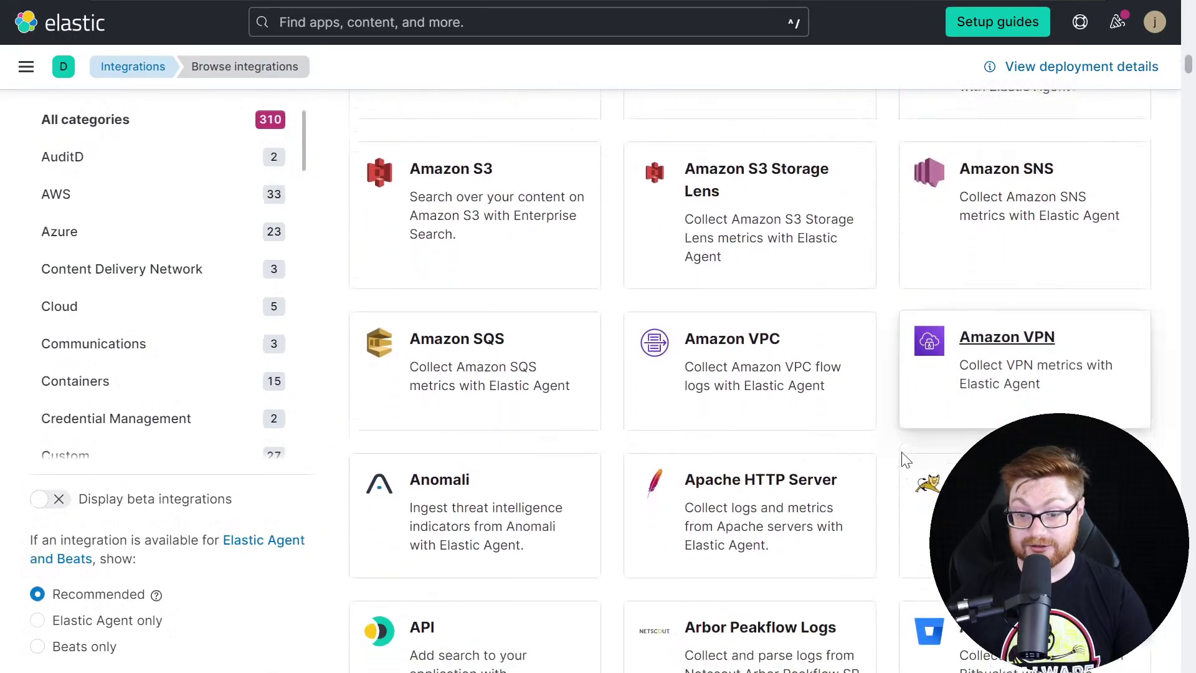
scroll(885, 476, up, 10)
click(456, 263)
text(Windows)
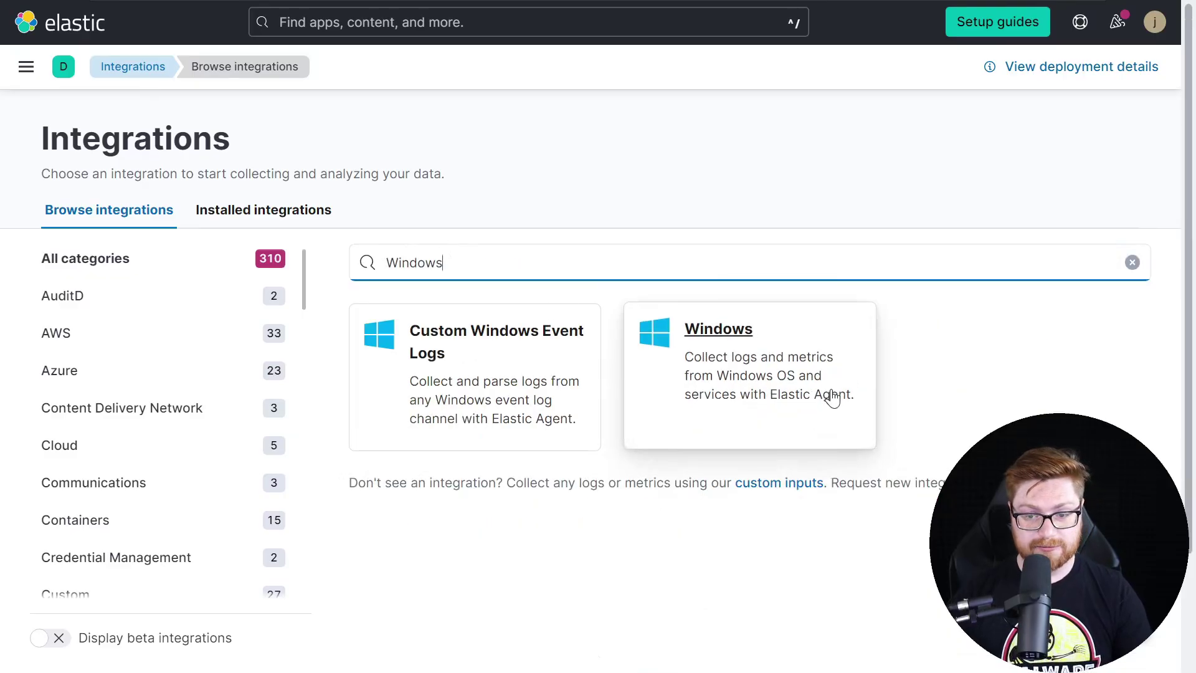
click(833, 397)
scroll(754, 361, down, 5)
scroll(756, 354, down, 10)
scroll(756, 354, down, 9)
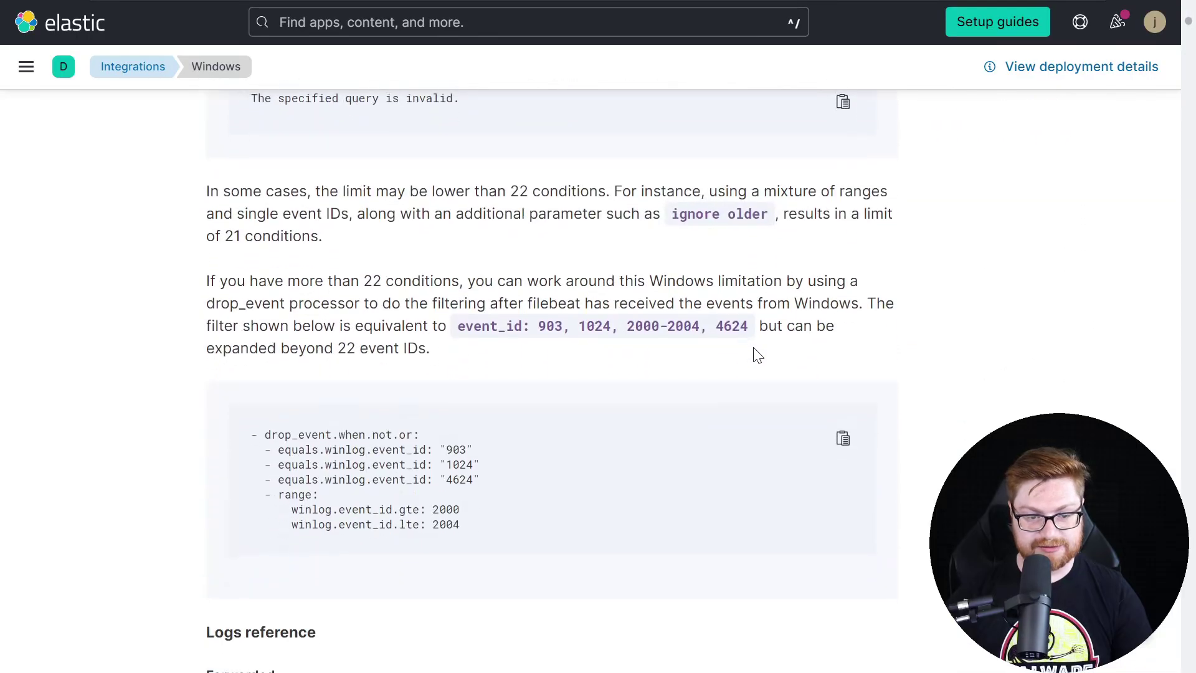
key(Home)
- Add the Windows integration as windows-1 with Sysmon Operational enabled and deploy it to Agent policy 1
click(1091, 174)
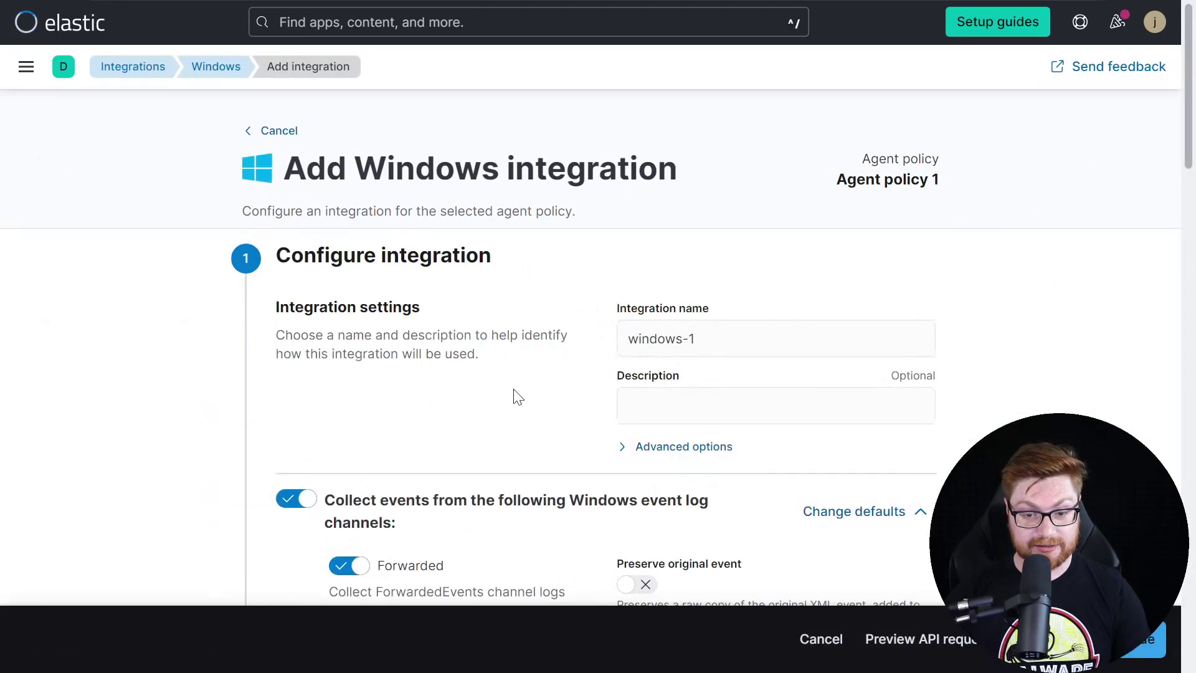
scroll(517, 386, down, 5)
scroll(527, 375, down, 2)
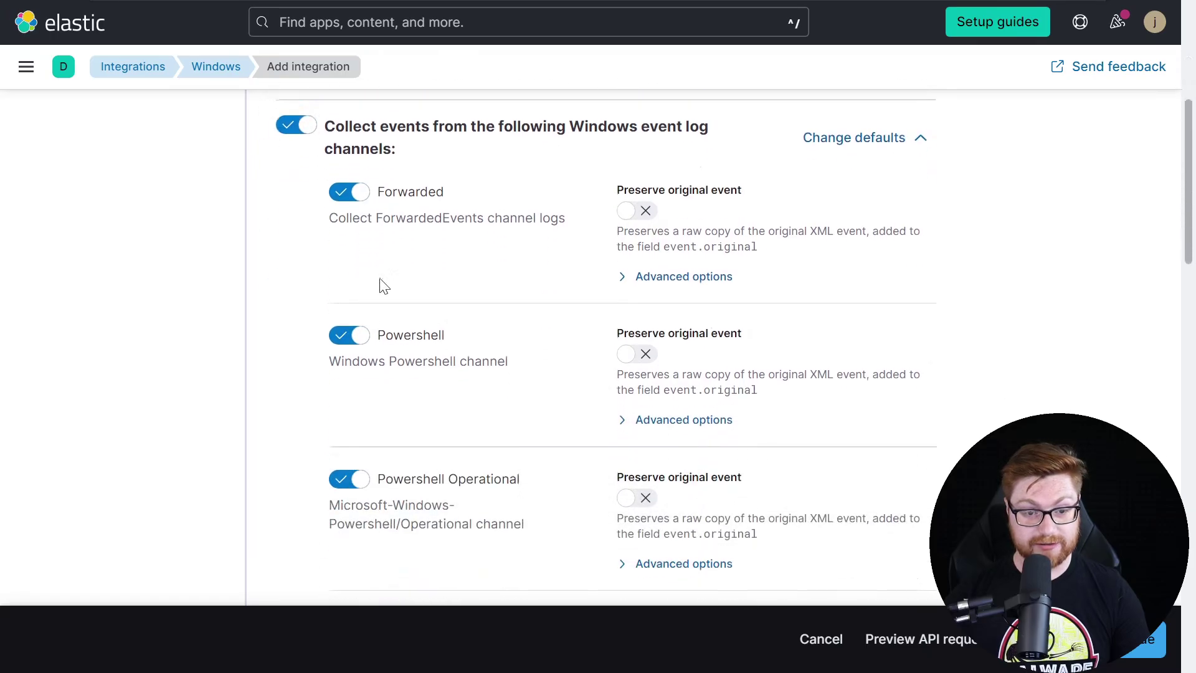
scroll(377, 371, down, 3)
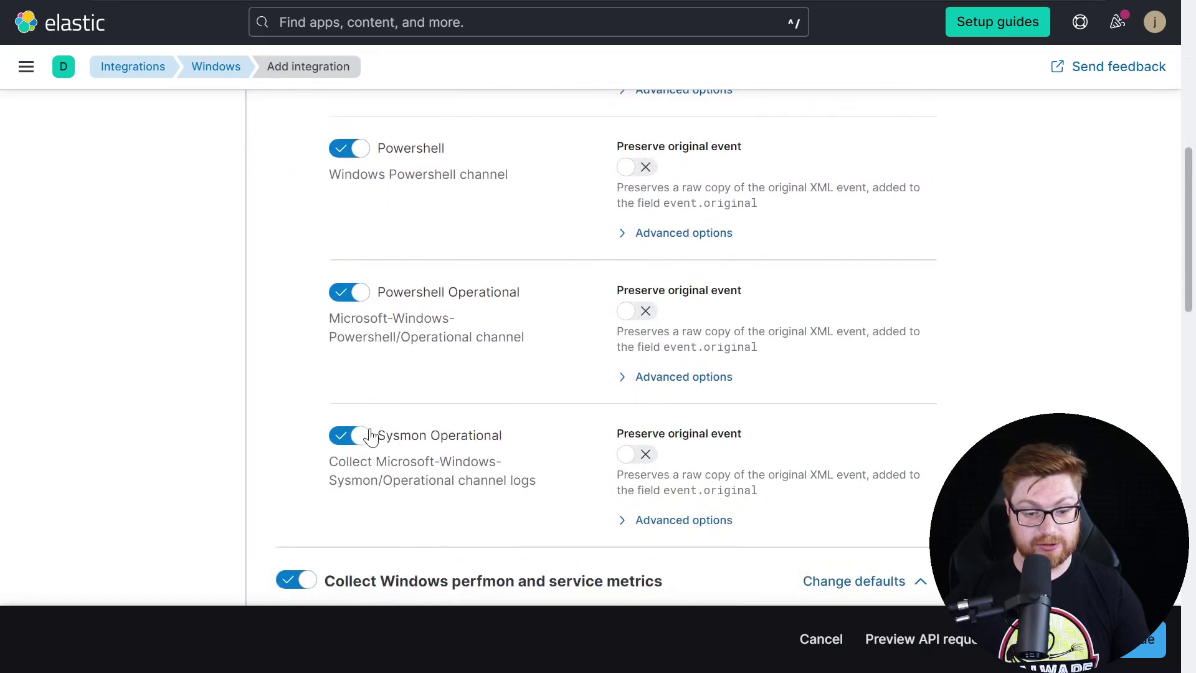
scroll(510, 378, down, 10)
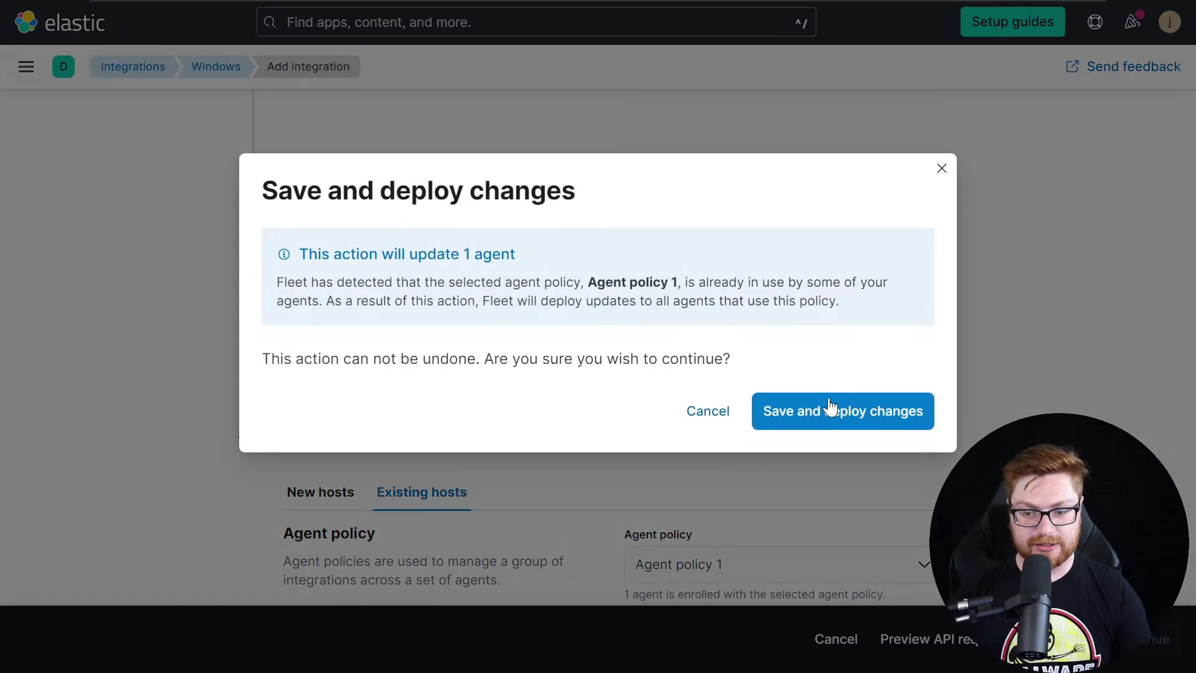
click(820, 412)
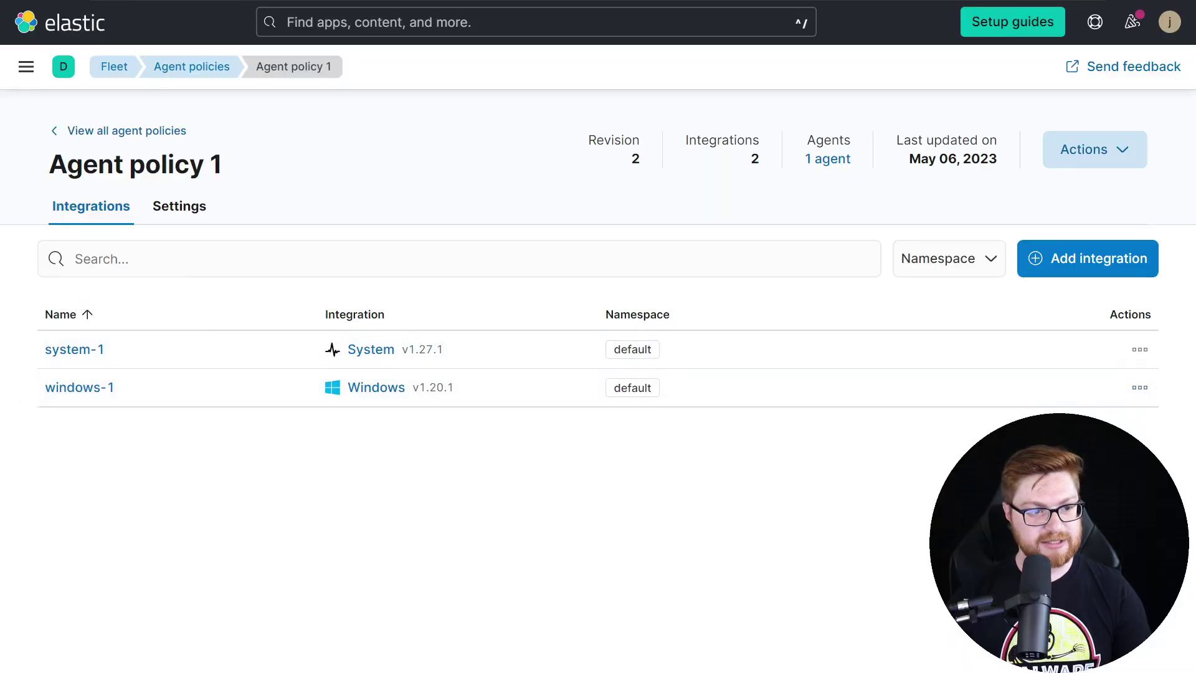
- Open the DESKTOP-I1T2G01 agent's details and expand windows-1 to list its winlog and Metrics inputs
click(114, 67)
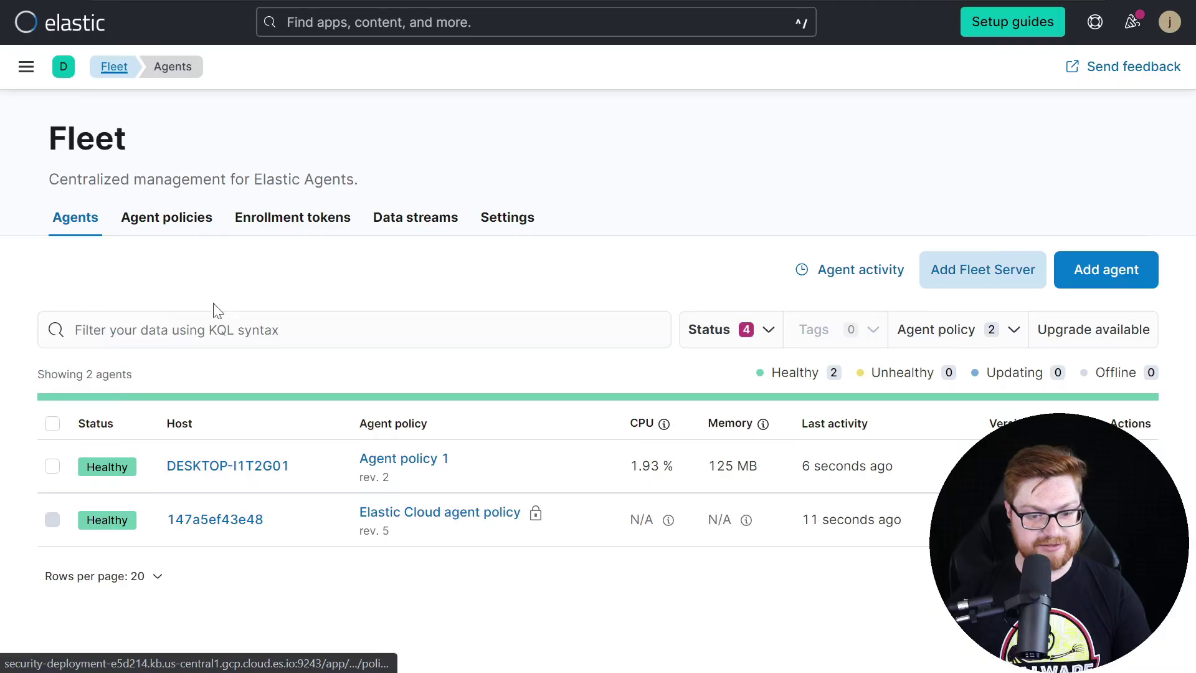
click(227, 466)
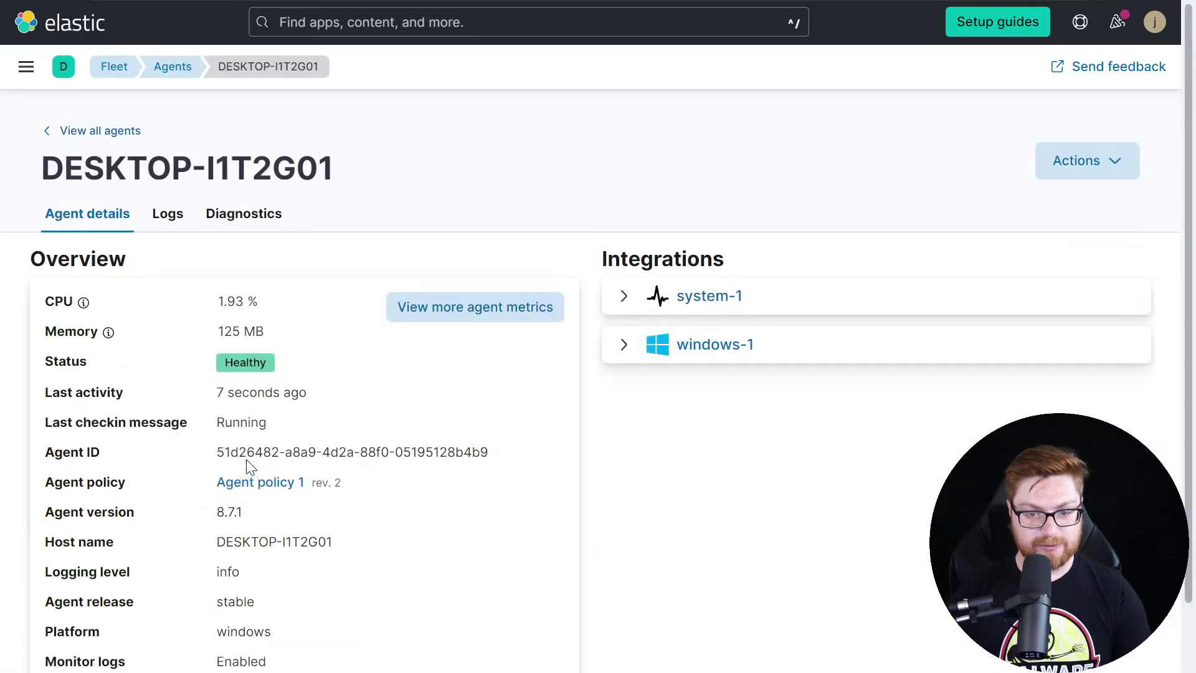
click(617, 359)
click(623, 377)
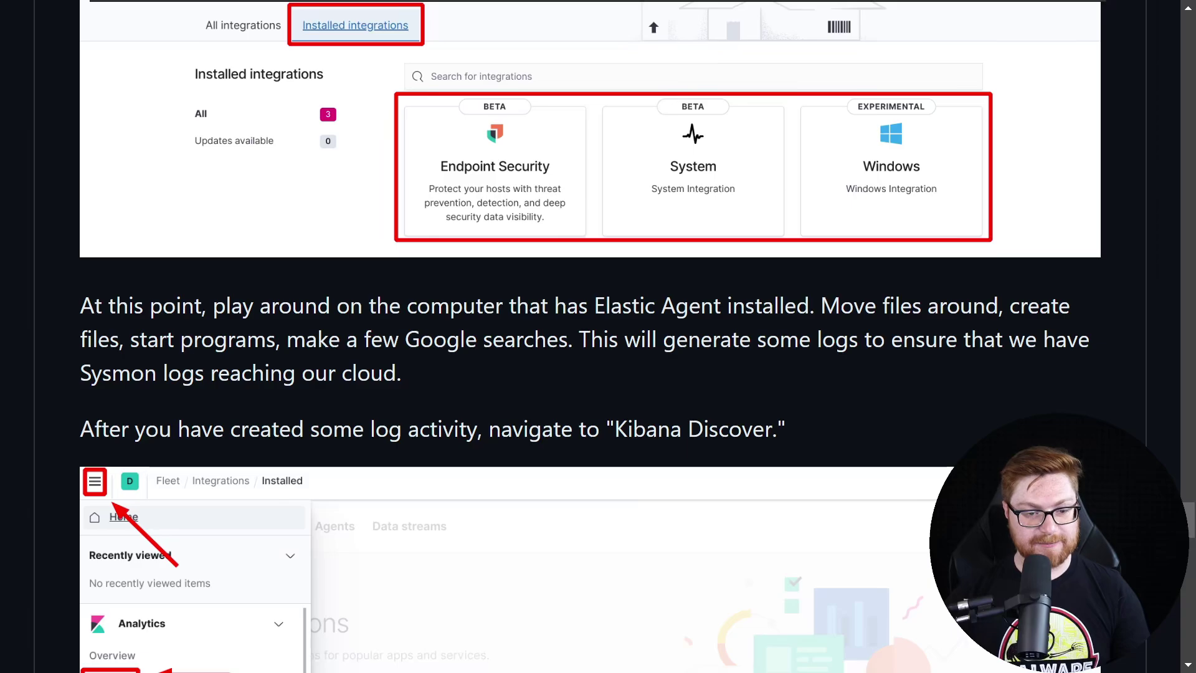
- Read the guide's paragraphs on generating activity on the agent machine and ensuring Sysmon logs arrive
drag(116, 305, 809, 305)
click(809, 305)
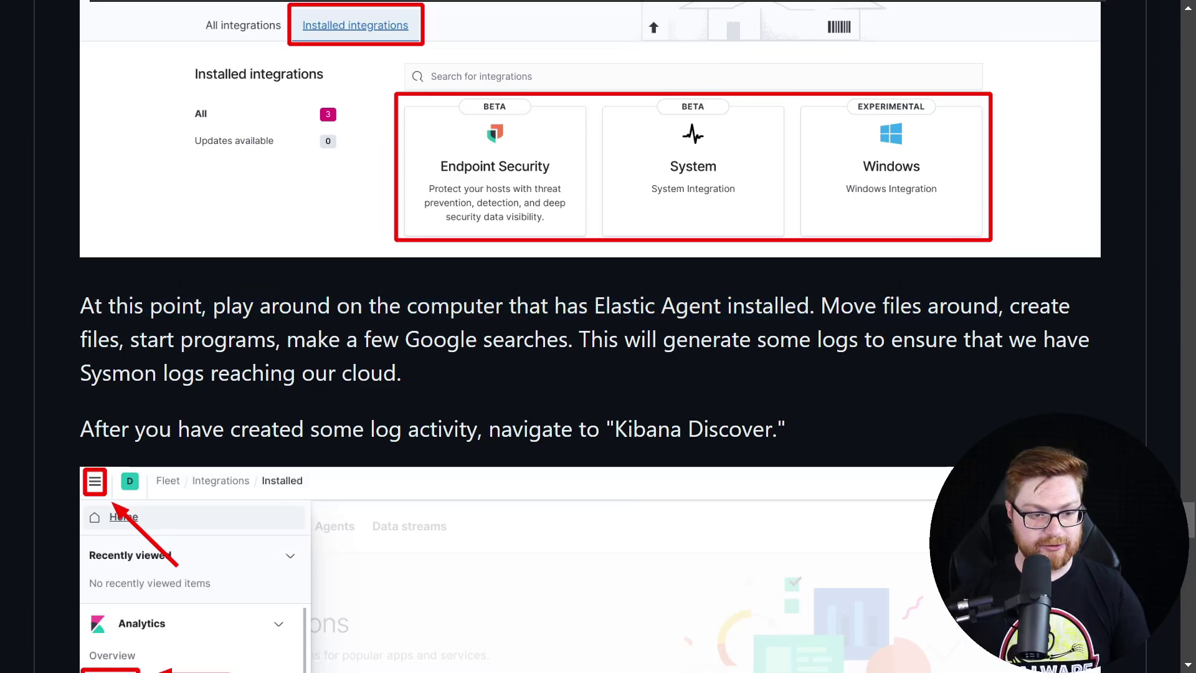
drag(108, 340, 195, 340)
drag(327, 339, 340, 339)
scroll(522, 288, down, 1)
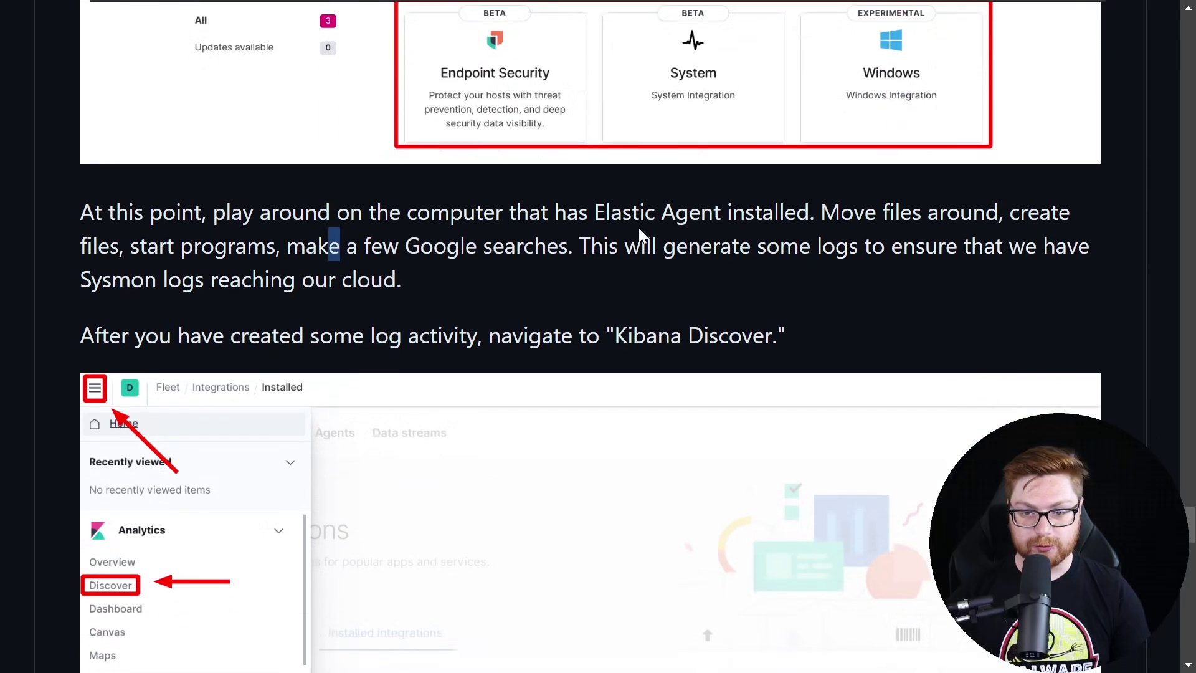
drag(739, 249, 1009, 259)
click(639, 281)
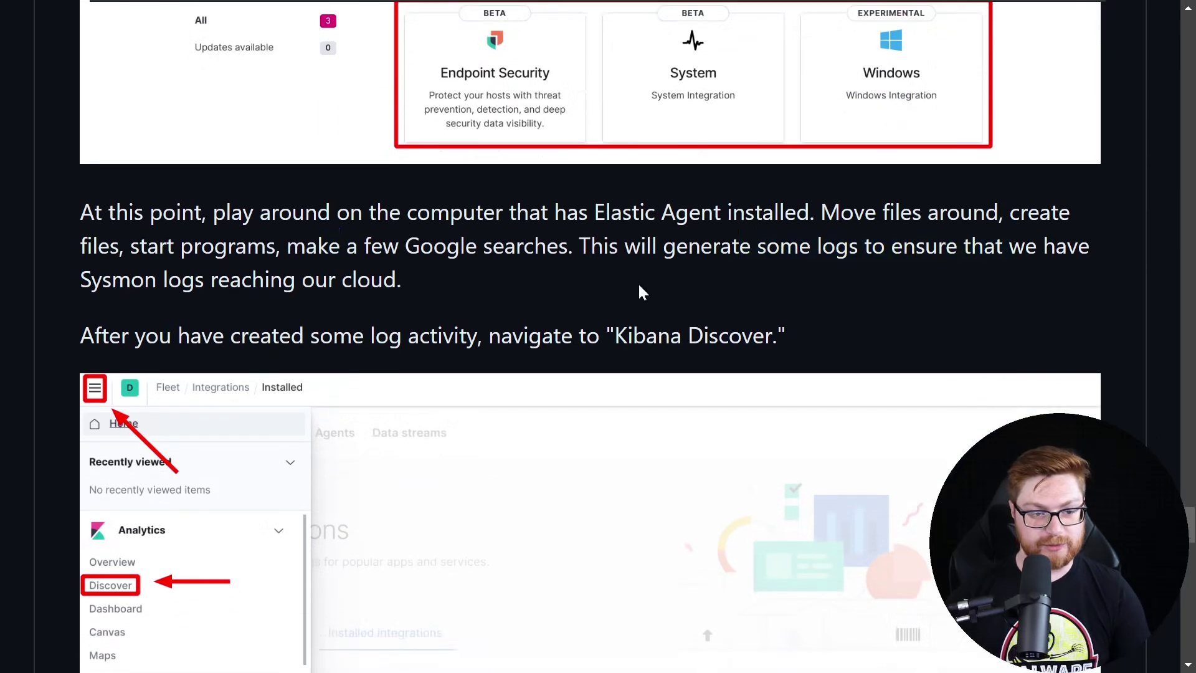
scroll(640, 282, down, 1)
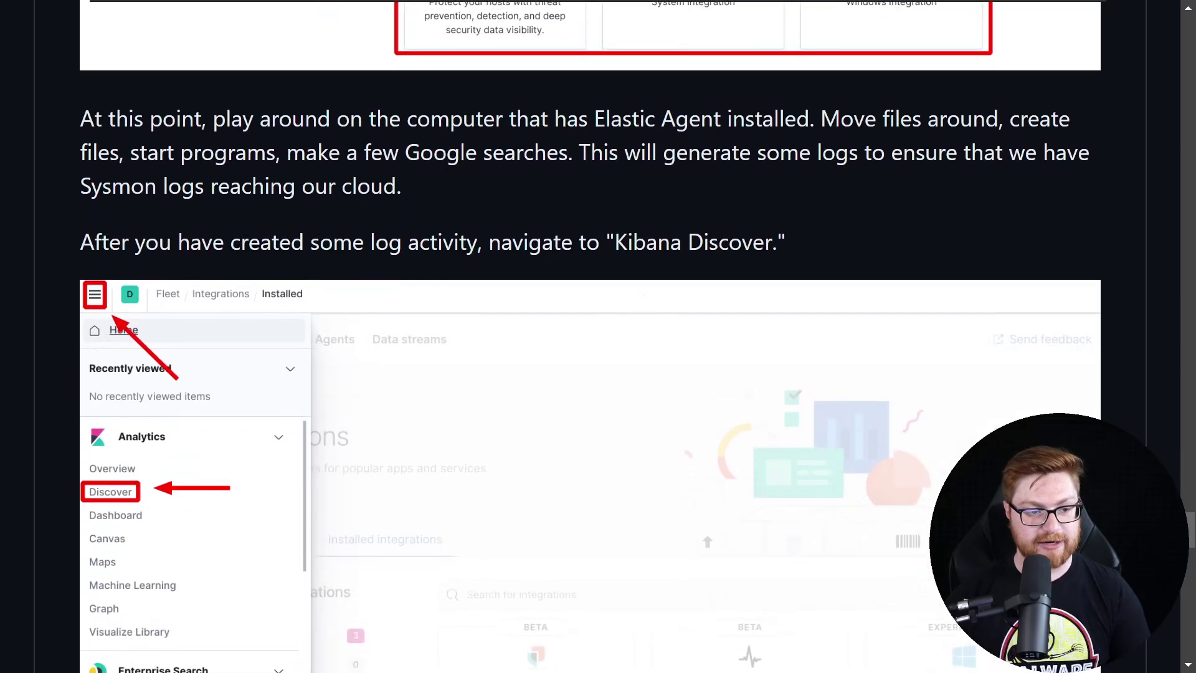
drag(94, 243, 787, 231)
click(788, 232)
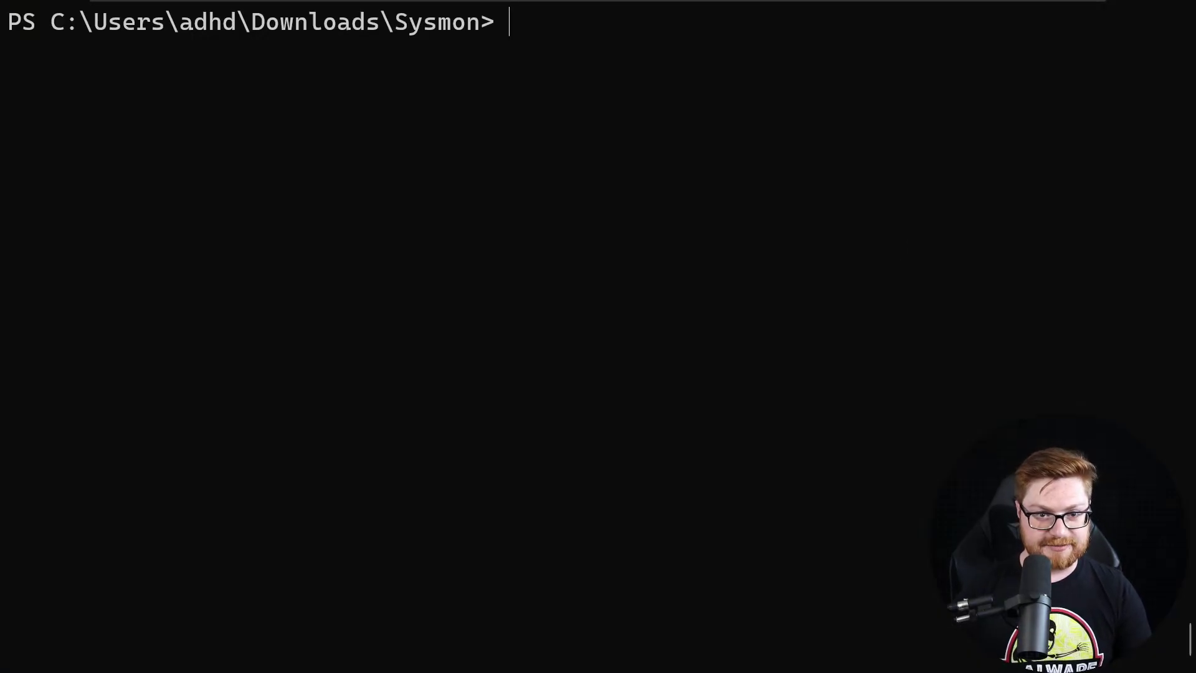
- From the user's home folder, launch and close calc.exe, then run whoami
key(Return)
key(Return)
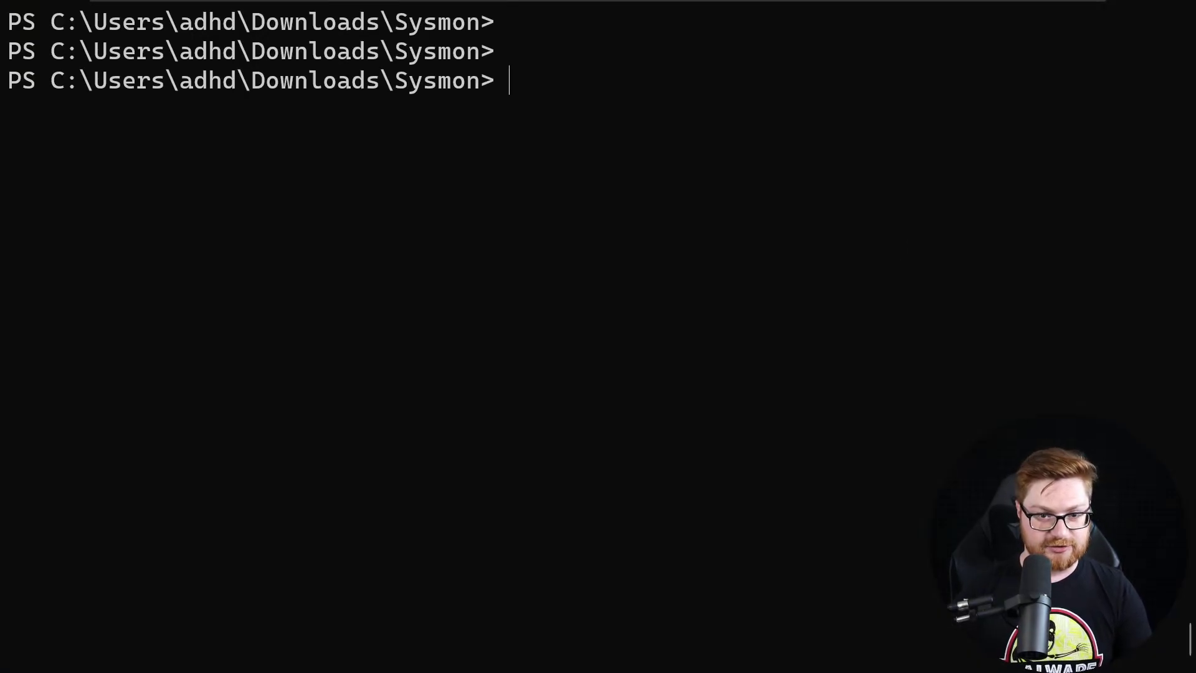
text(cd ..)
key(Return)
text(cd ..)
key(Return)
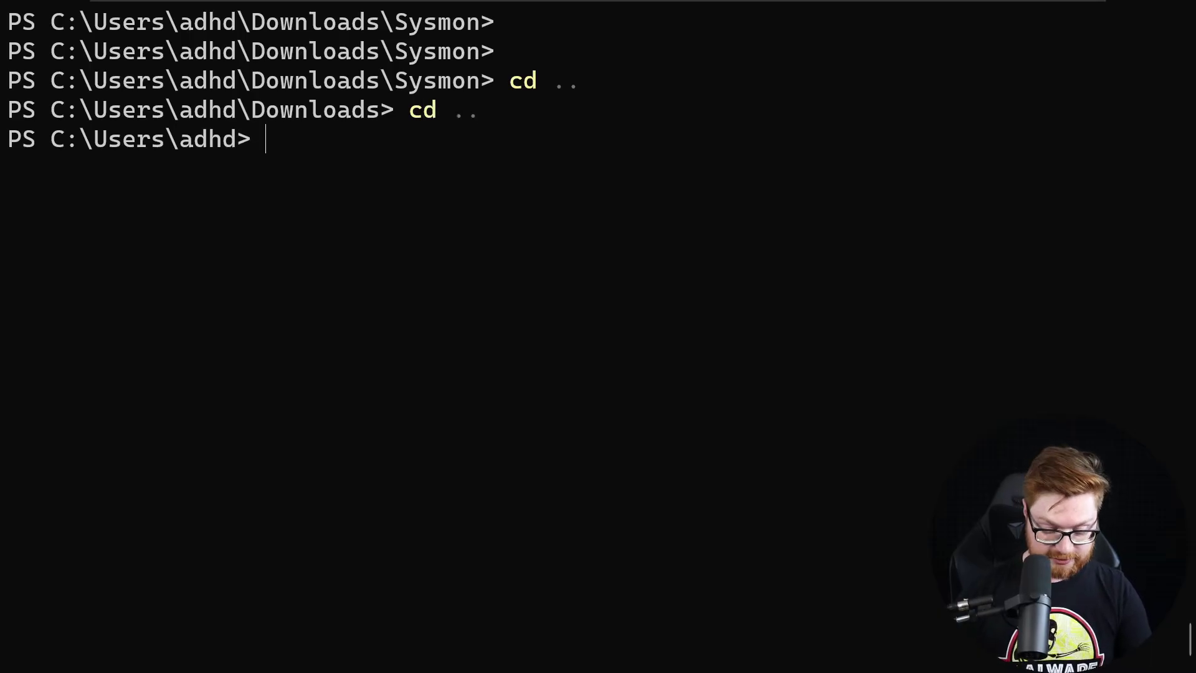
text(calc.exe)
key(Return)
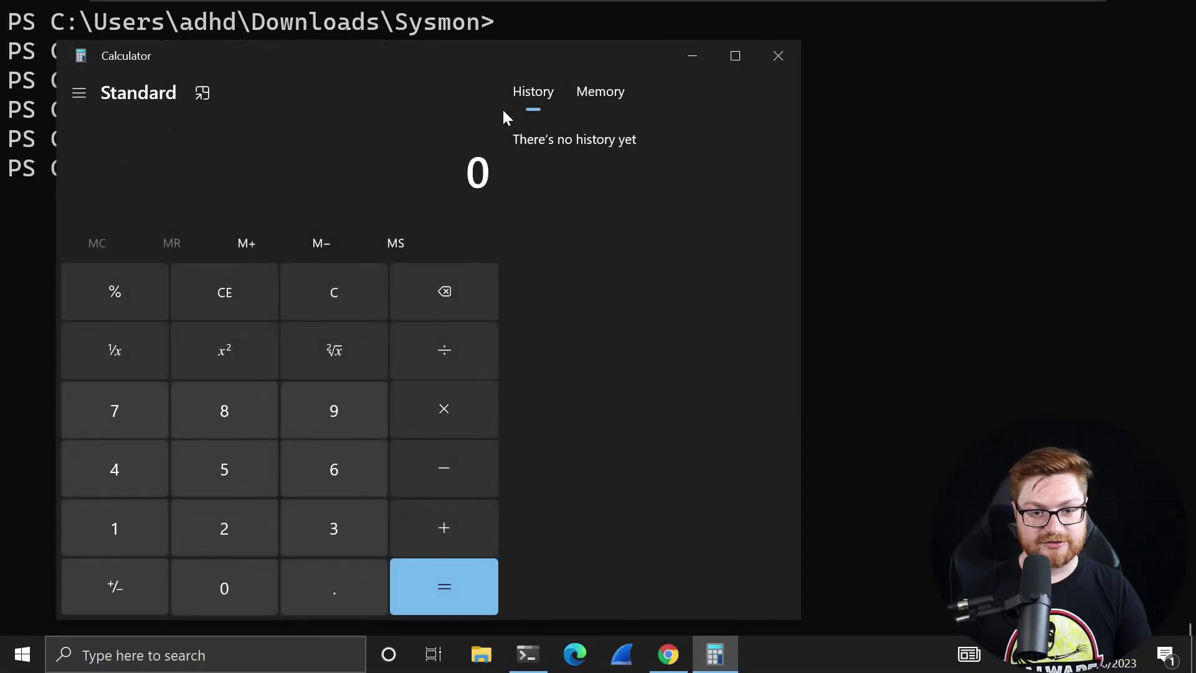
click(962, 68)
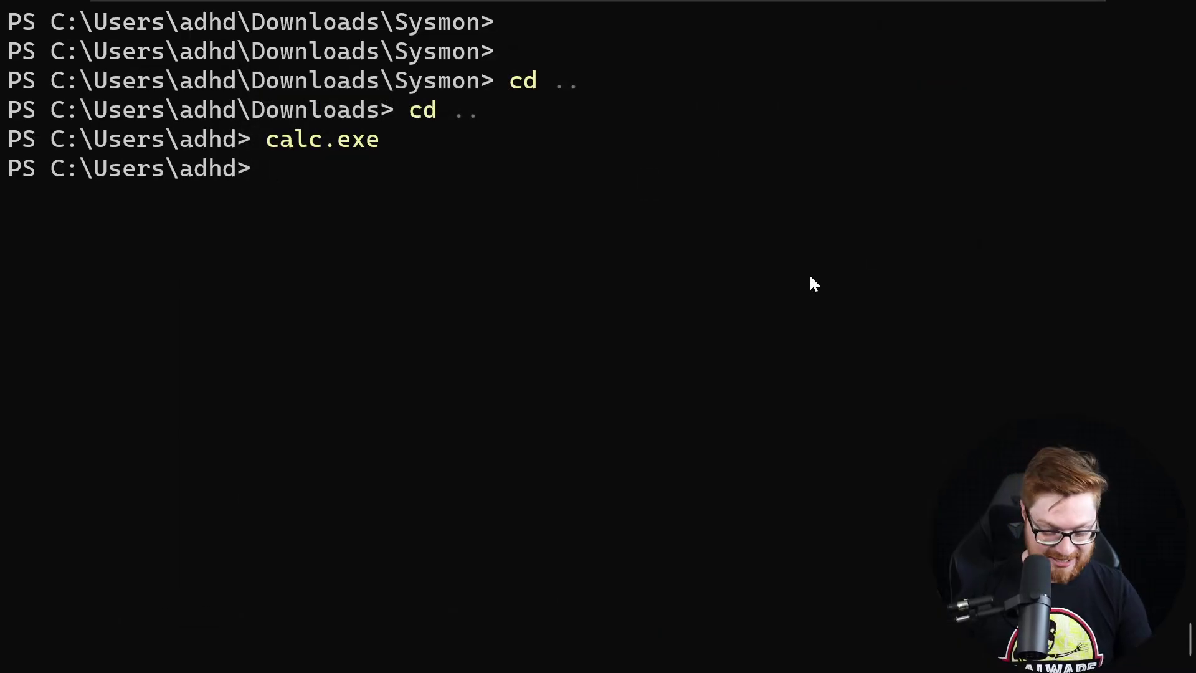
text(whoami)
key(Return)
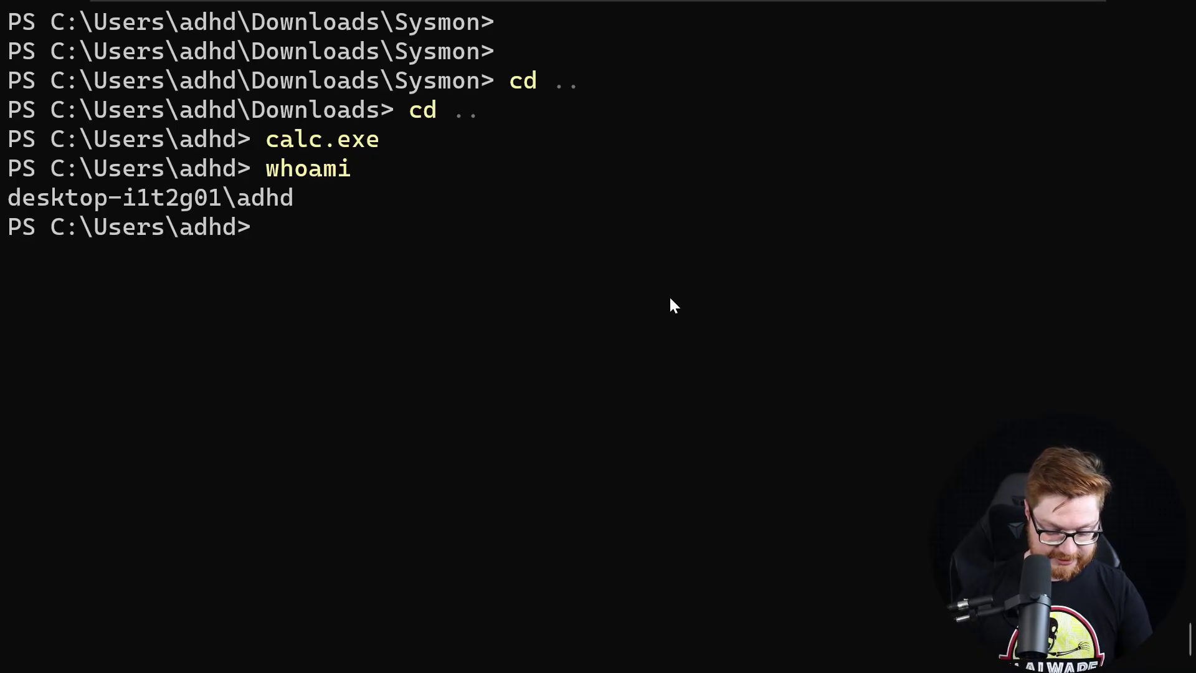
- Launch WordPad through the Run prompt after the shell command fails, then close it
text(wordpad)
key(Return)
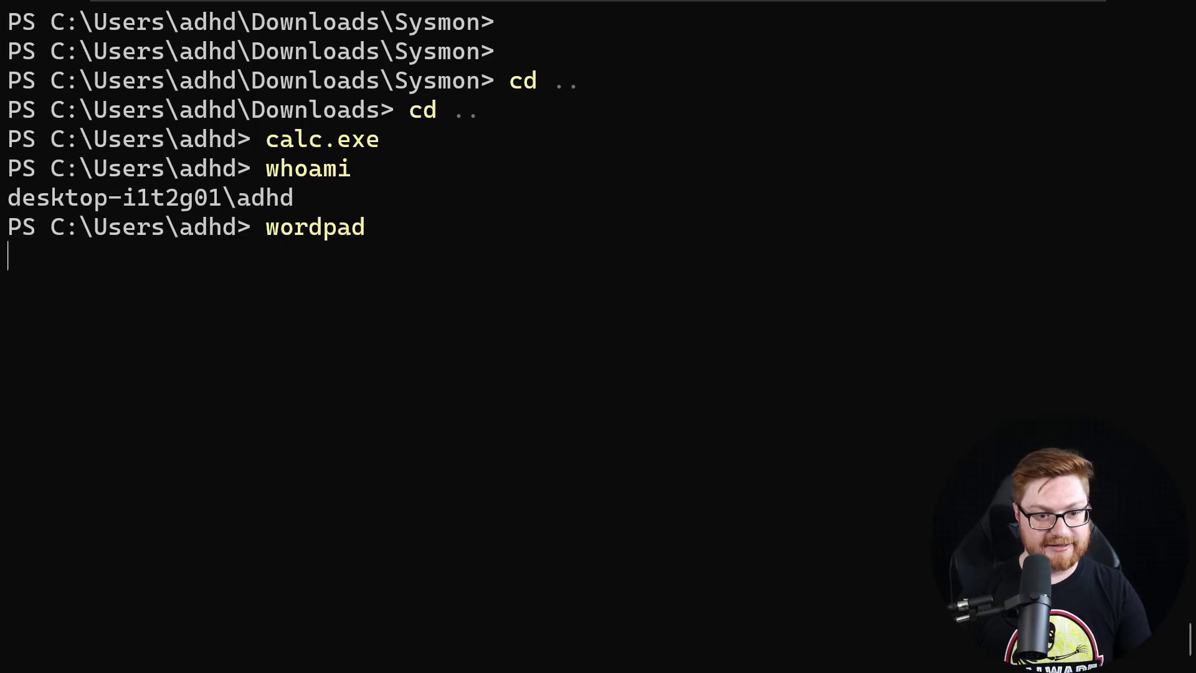
key(super+r)
text(wordpad)
key(Return)
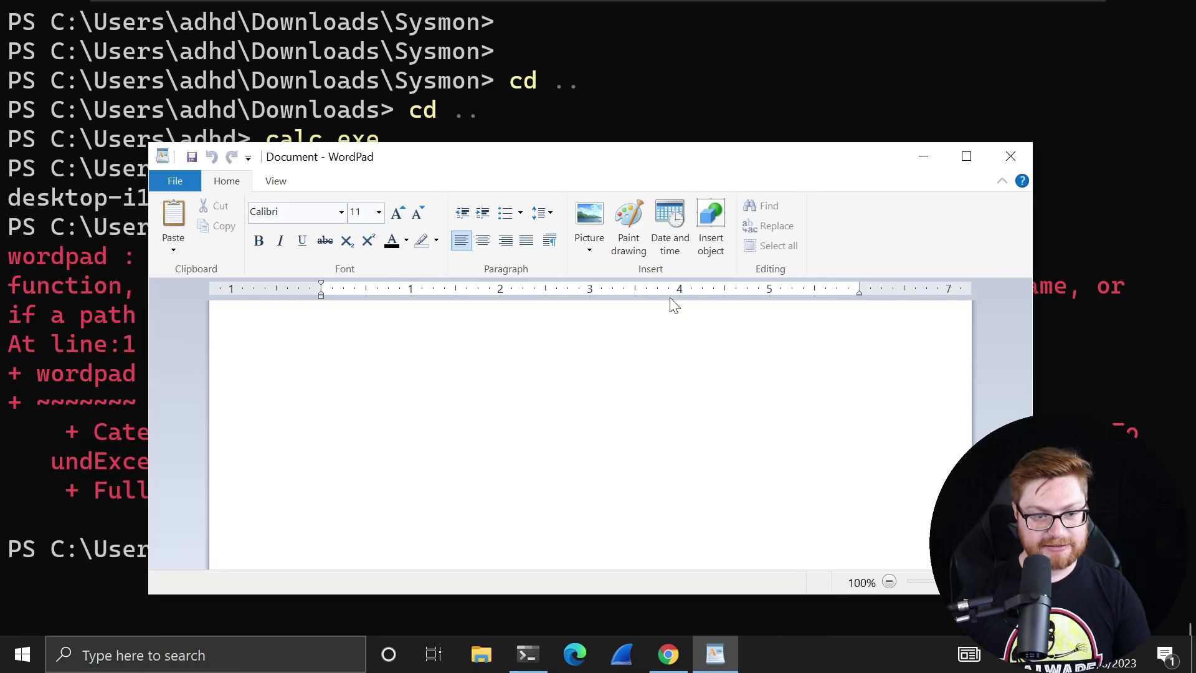
drag(579, 159, 551, 132)
click(984, 129)
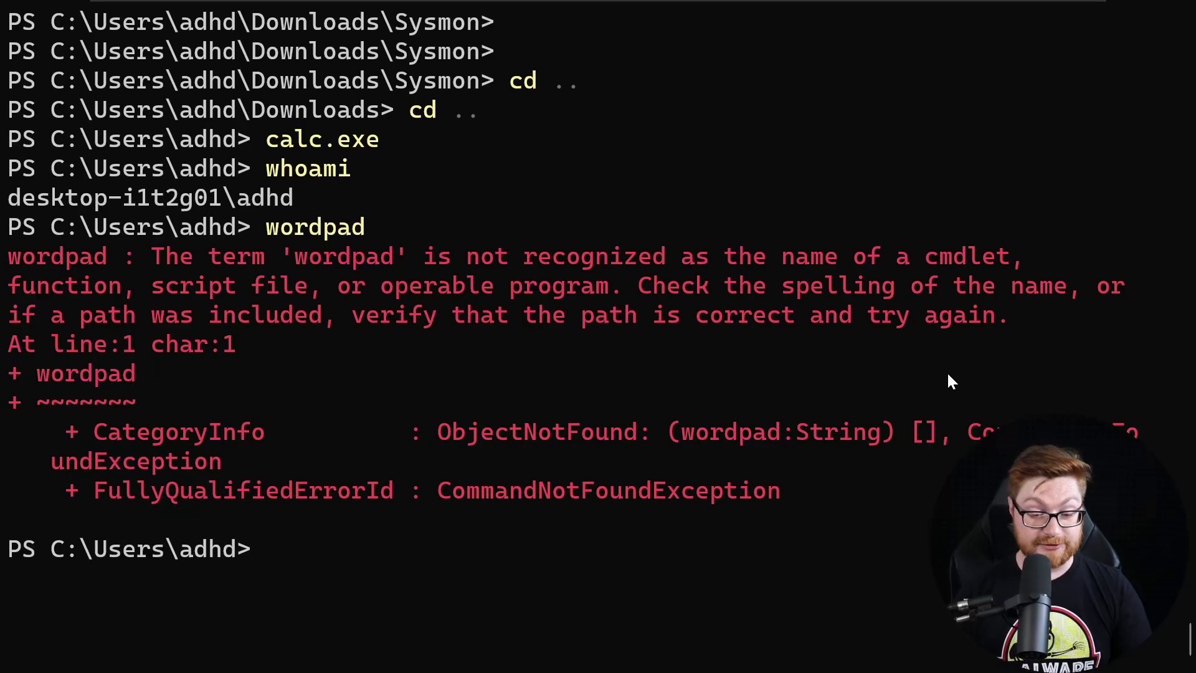
- Clear the terminal and switch back to the guide article
key(ctrl+l)
key(Return)
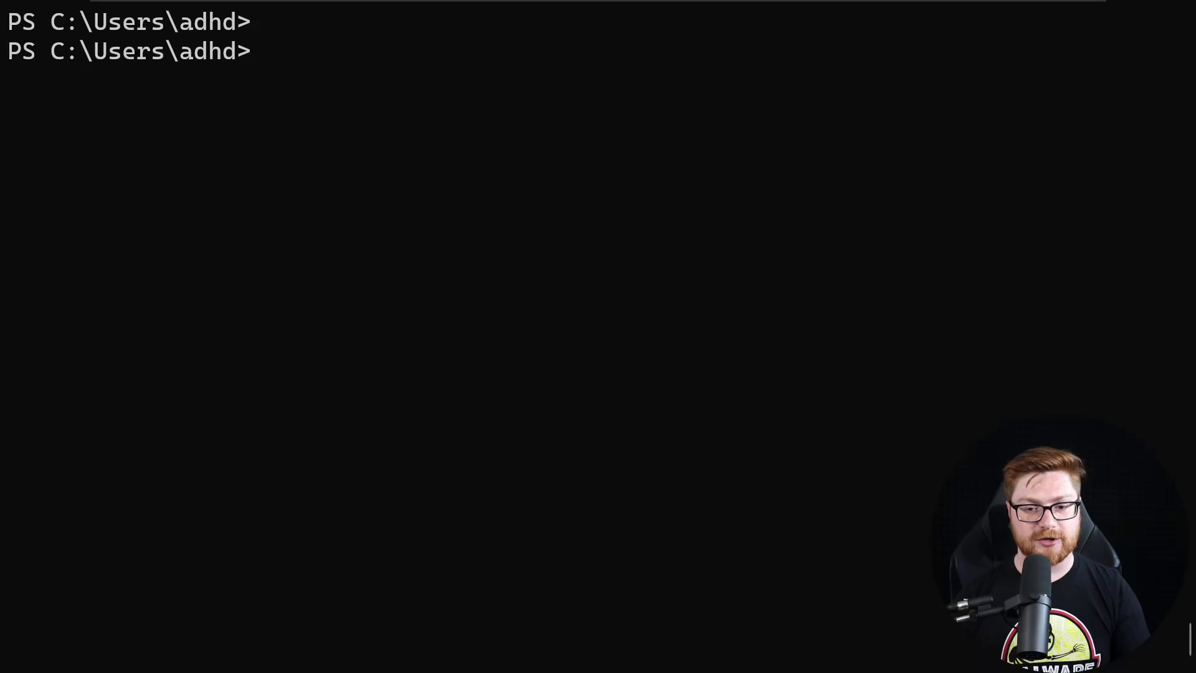
key(alt+Tab)
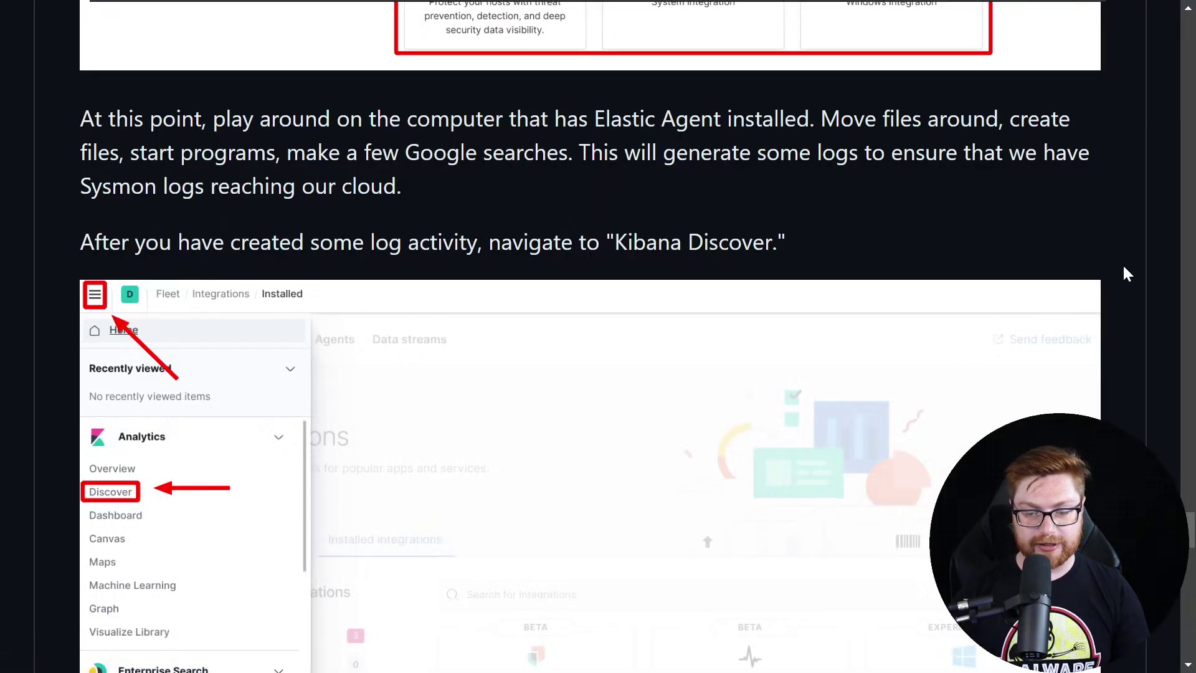
- Scroll the guide to the instructions for opening Kibana Discover with the logs-* data view
scroll(1124, 268, down, 5)
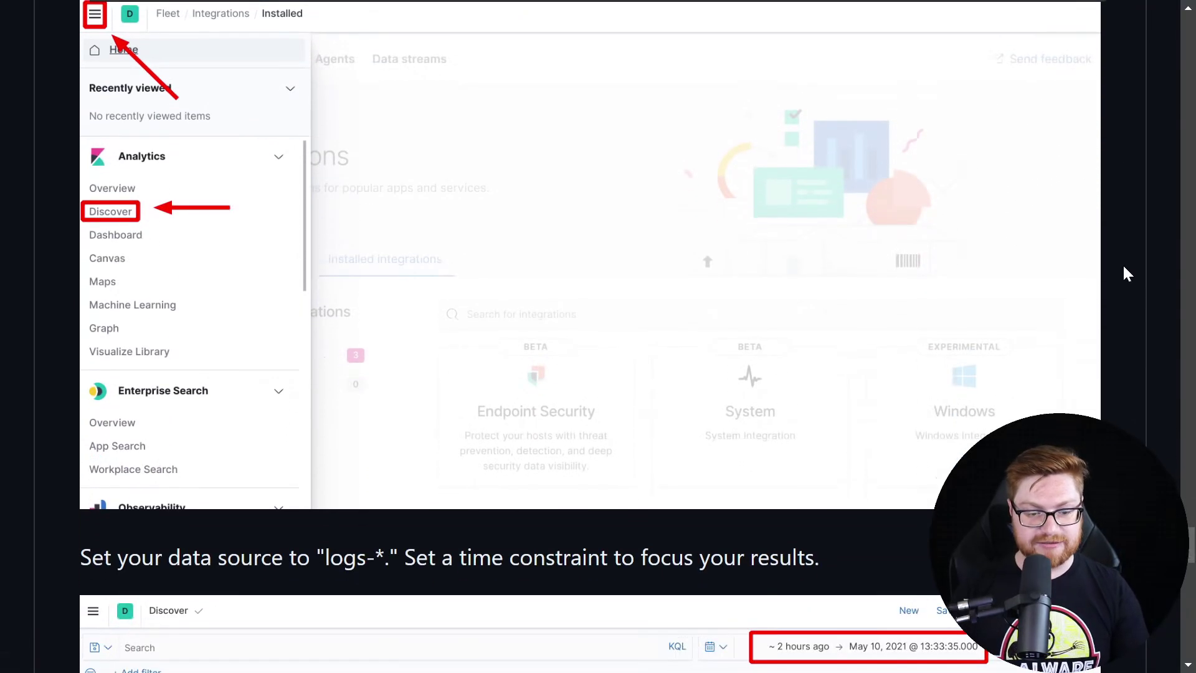
scroll(1123, 263, down, 5)
scroll(1123, 263, up, 8)
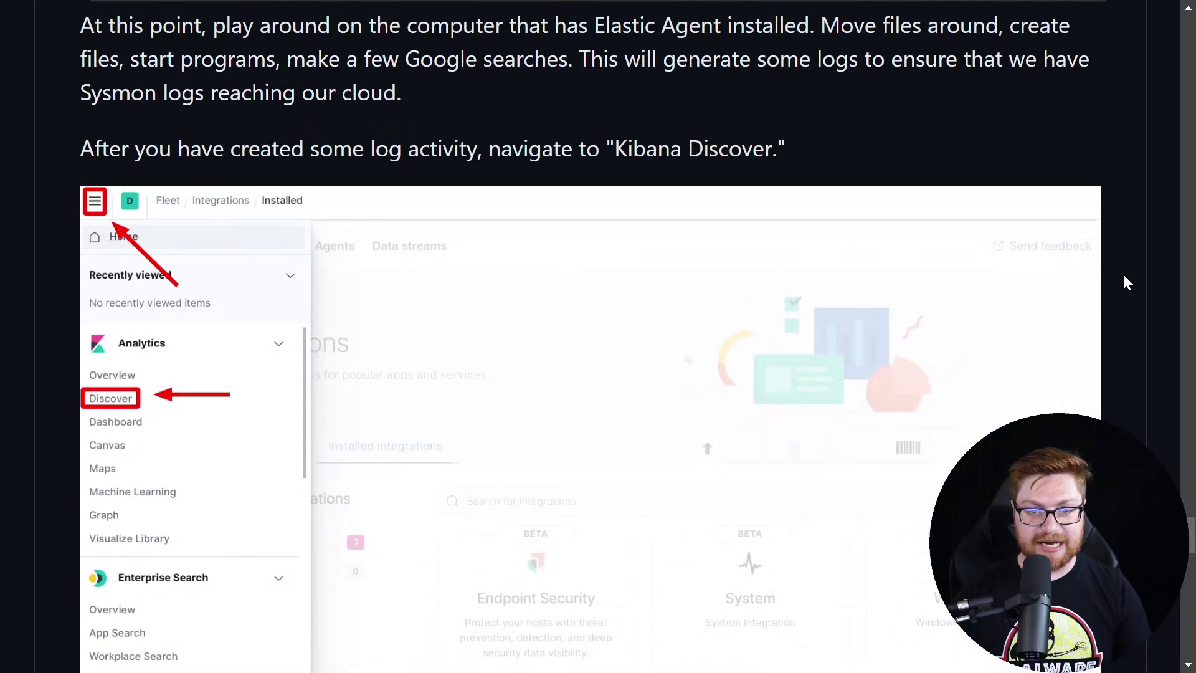
scroll(1125, 278, down, 10)
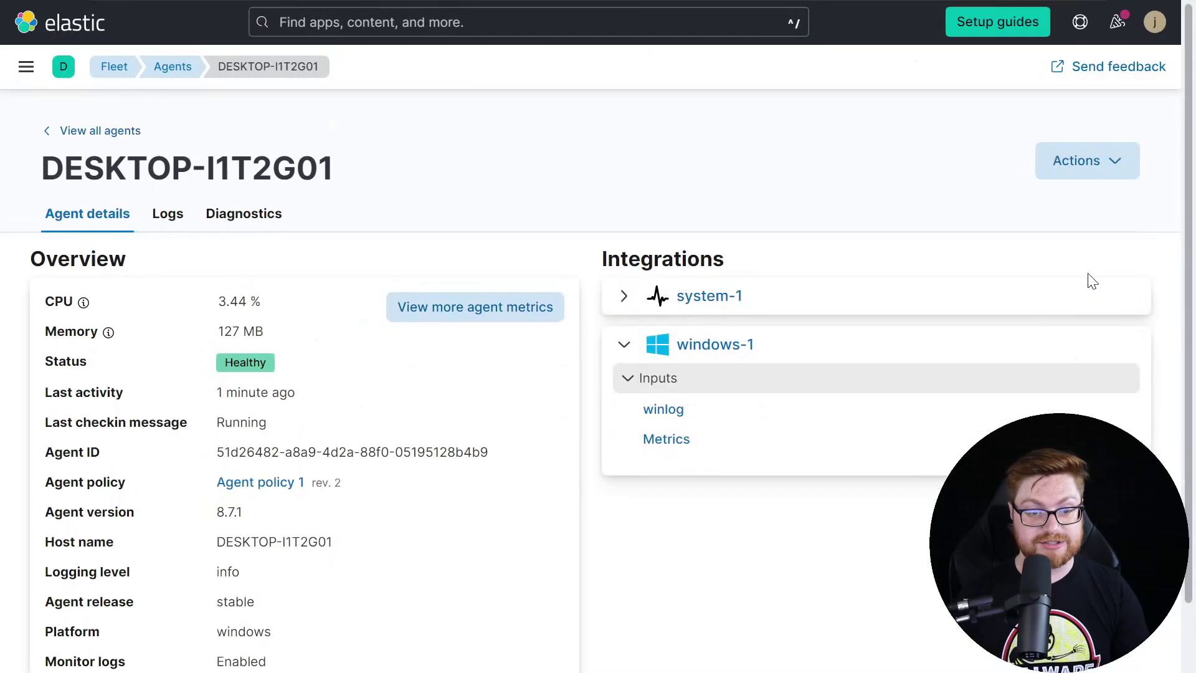
- Open Analytics > Discover and switch its data view from metrics-* to logs-*
click(25, 69)
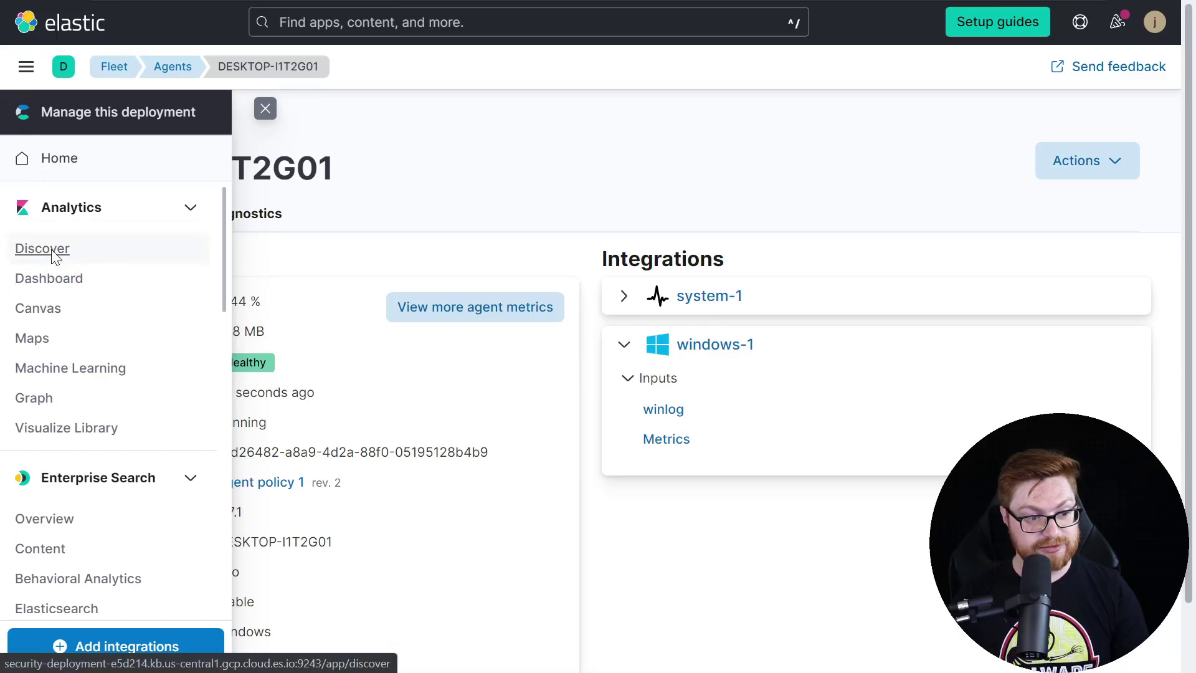
click(55, 252)
click(84, 119)
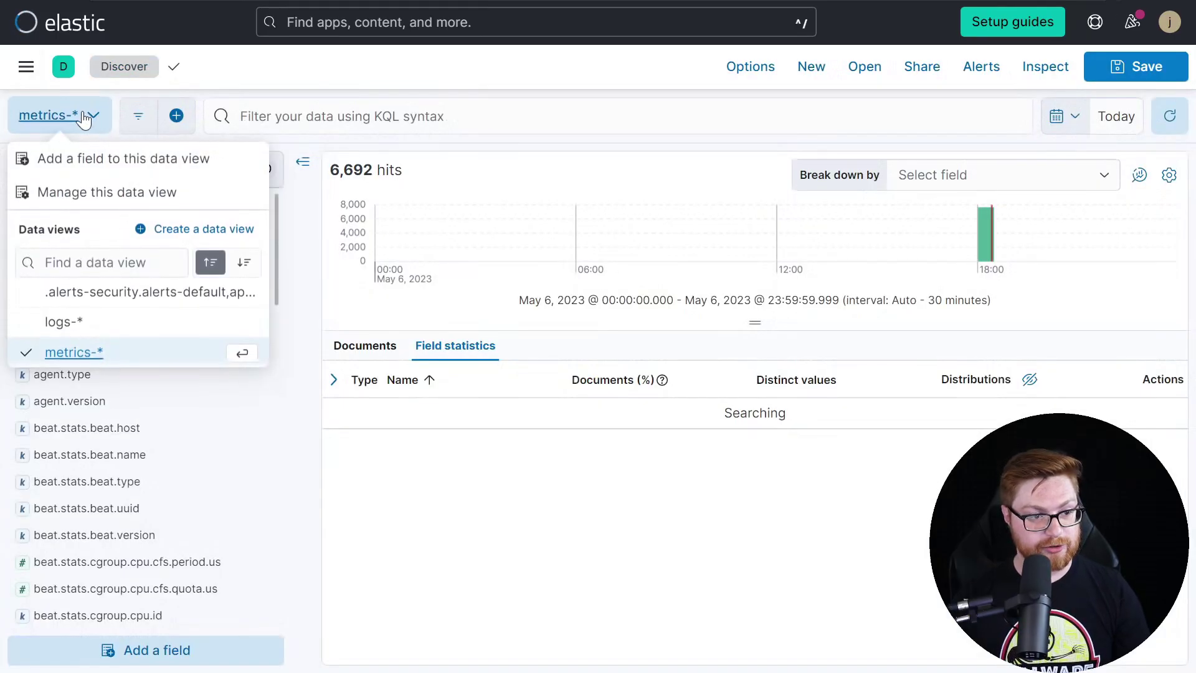
click(66, 323)
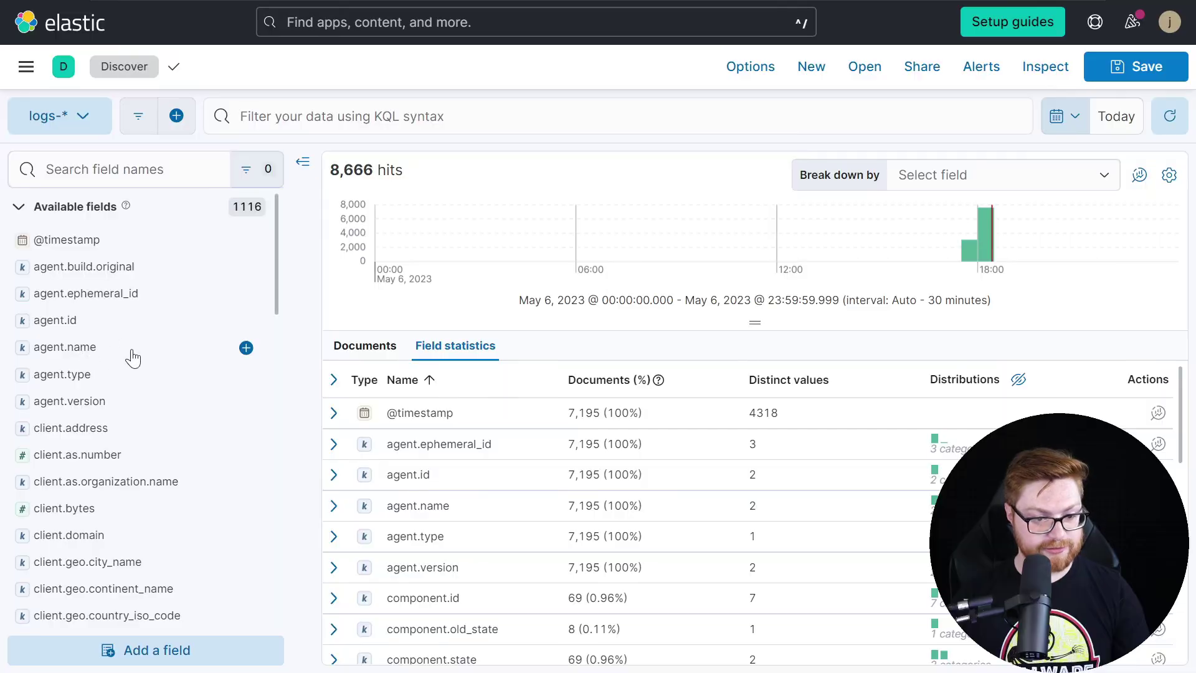
click(246, 347)
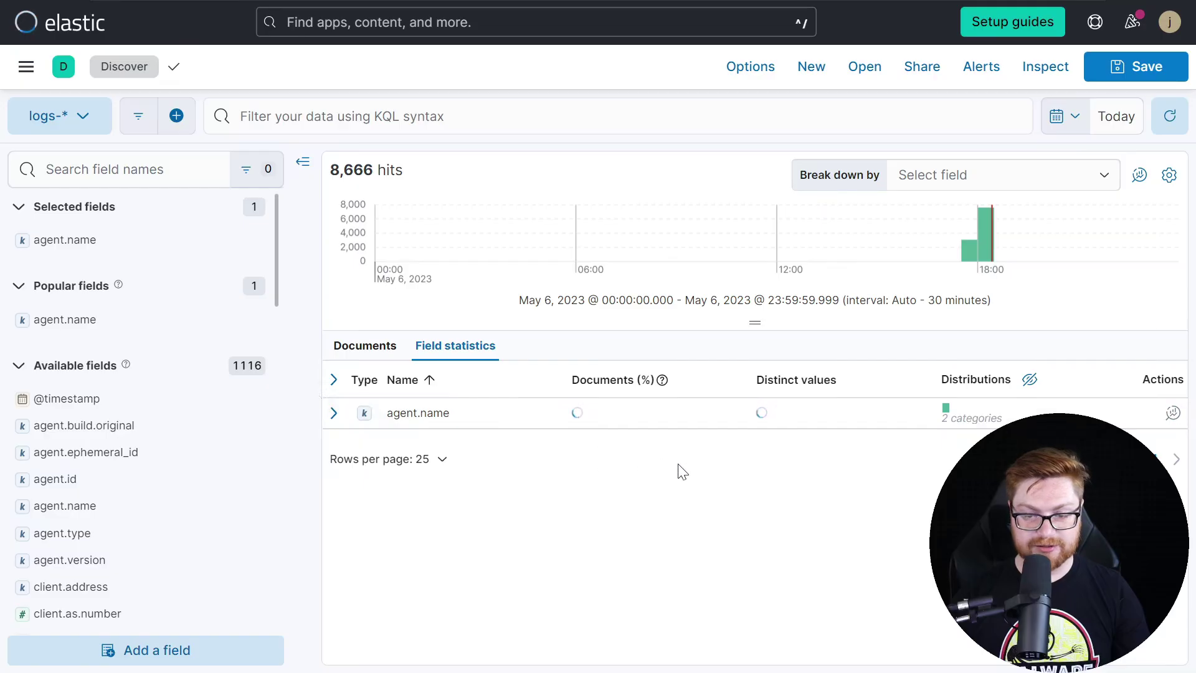
click(366, 416)
click(379, 349)
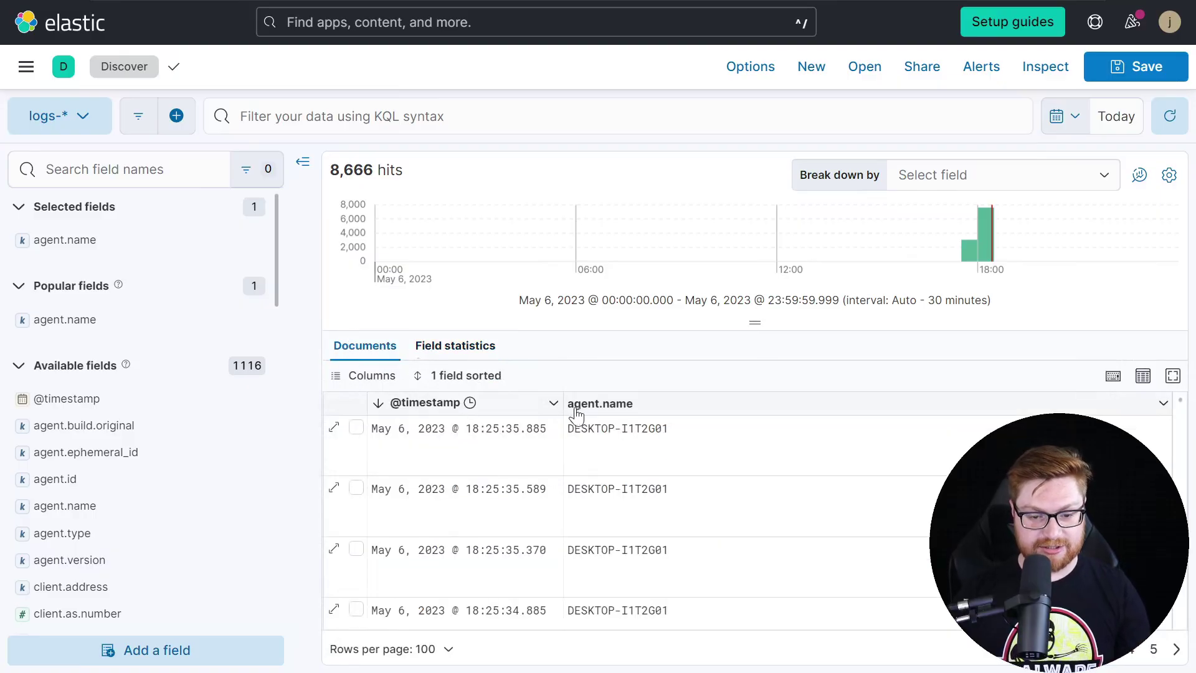
drag(564, 403, 470, 402)
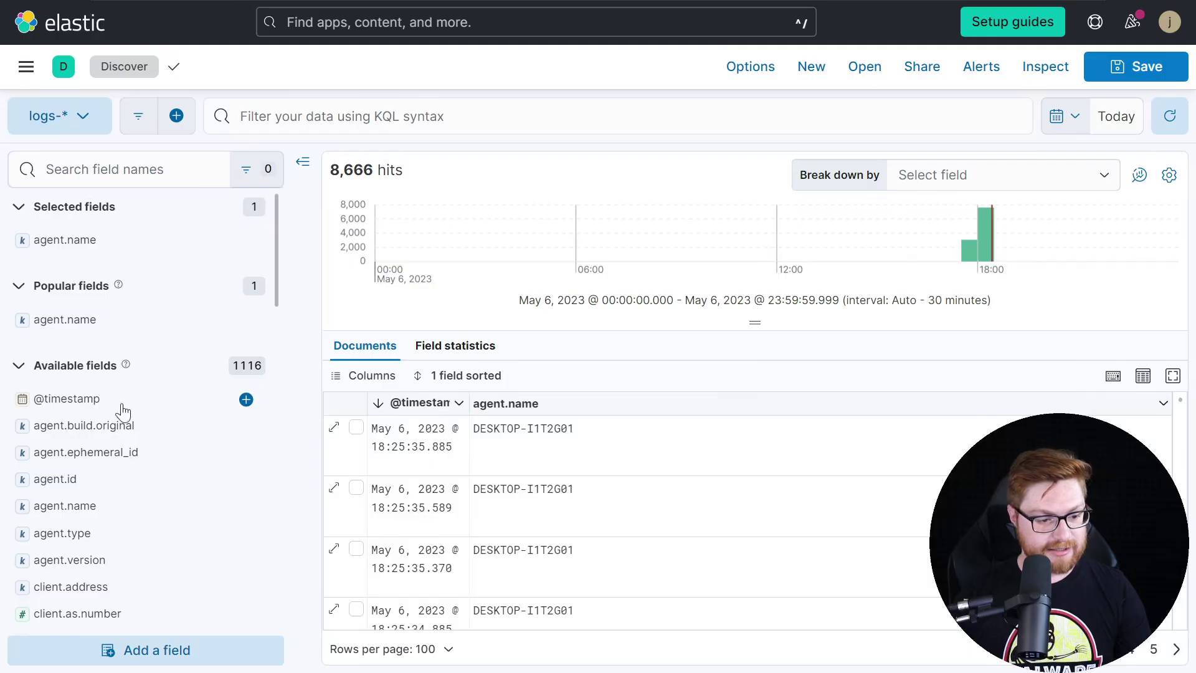
scroll(124, 410, down, 10)
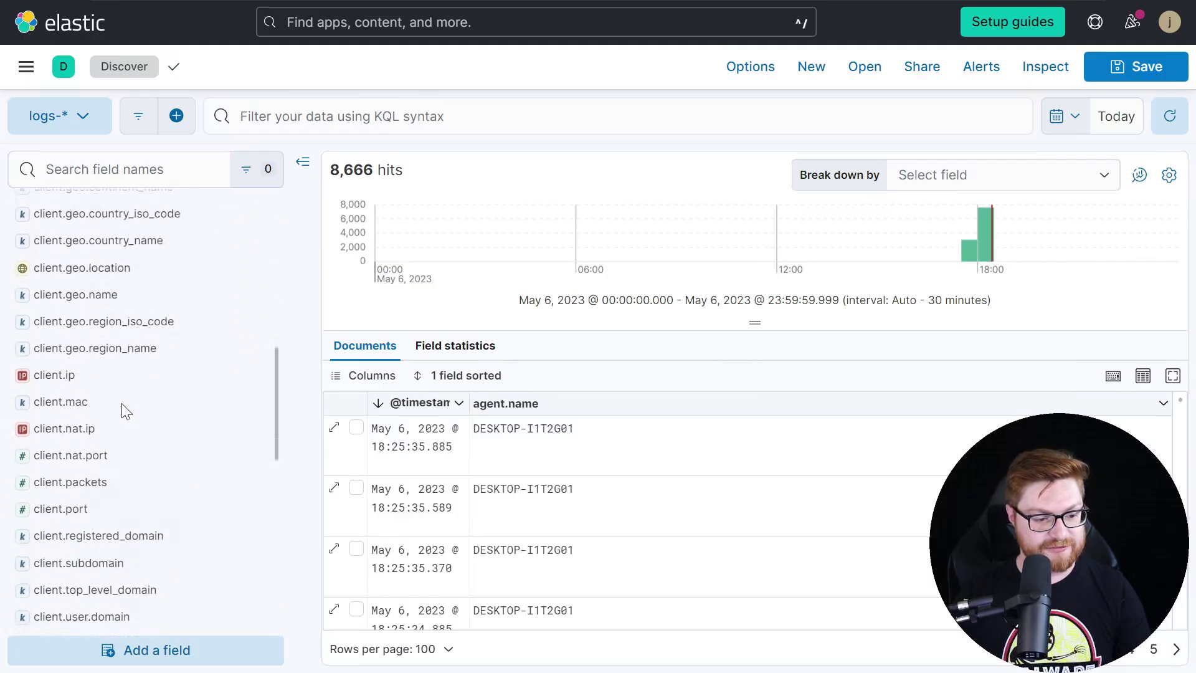
scroll(121, 408, down, 10)
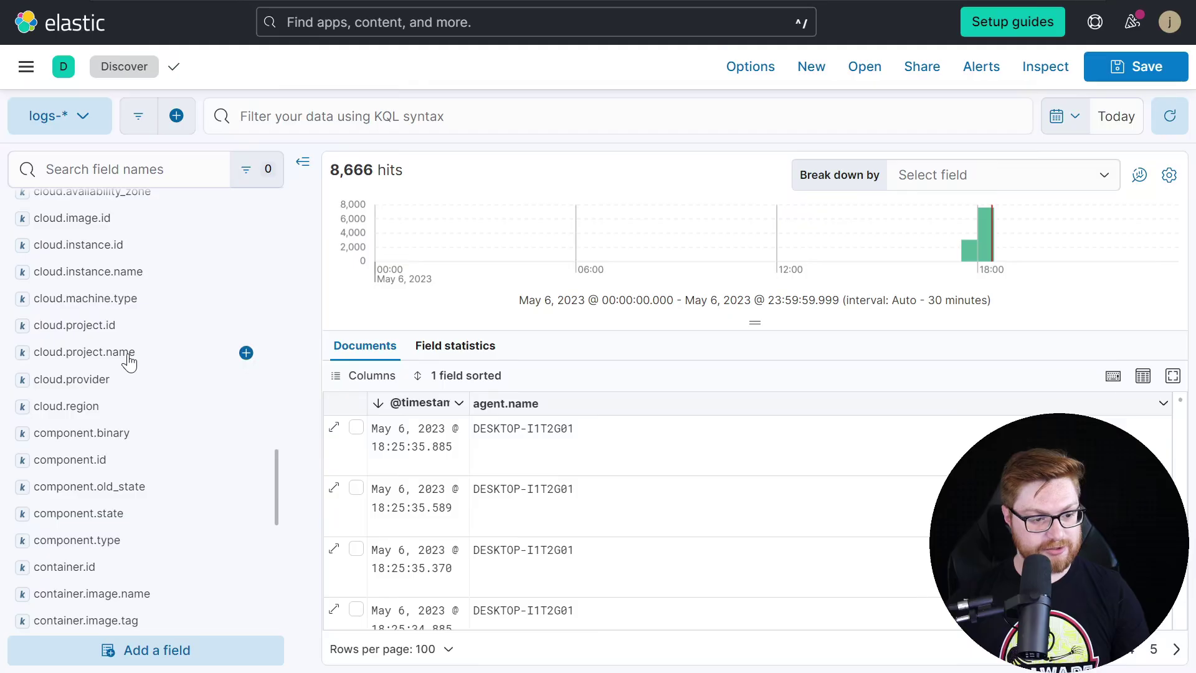
scroll(130, 361, down, 10)
- Add event.action as a column and widen it to show the full text
click(246, 414)
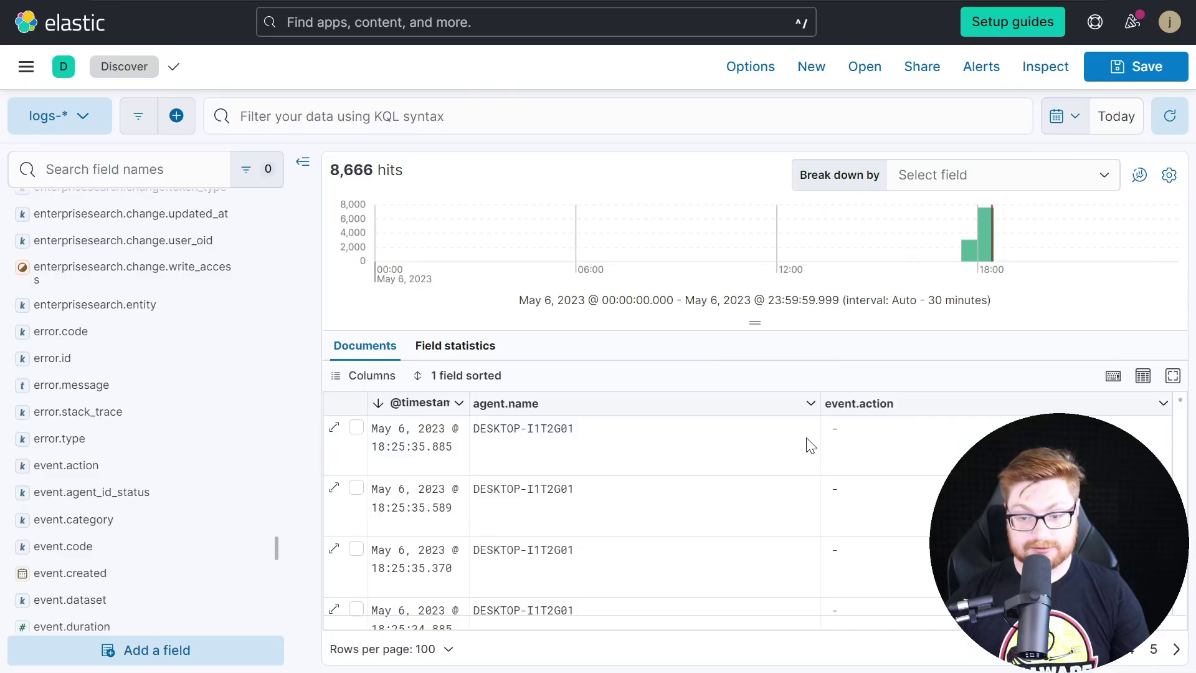
scroll(872, 467, down, 5)
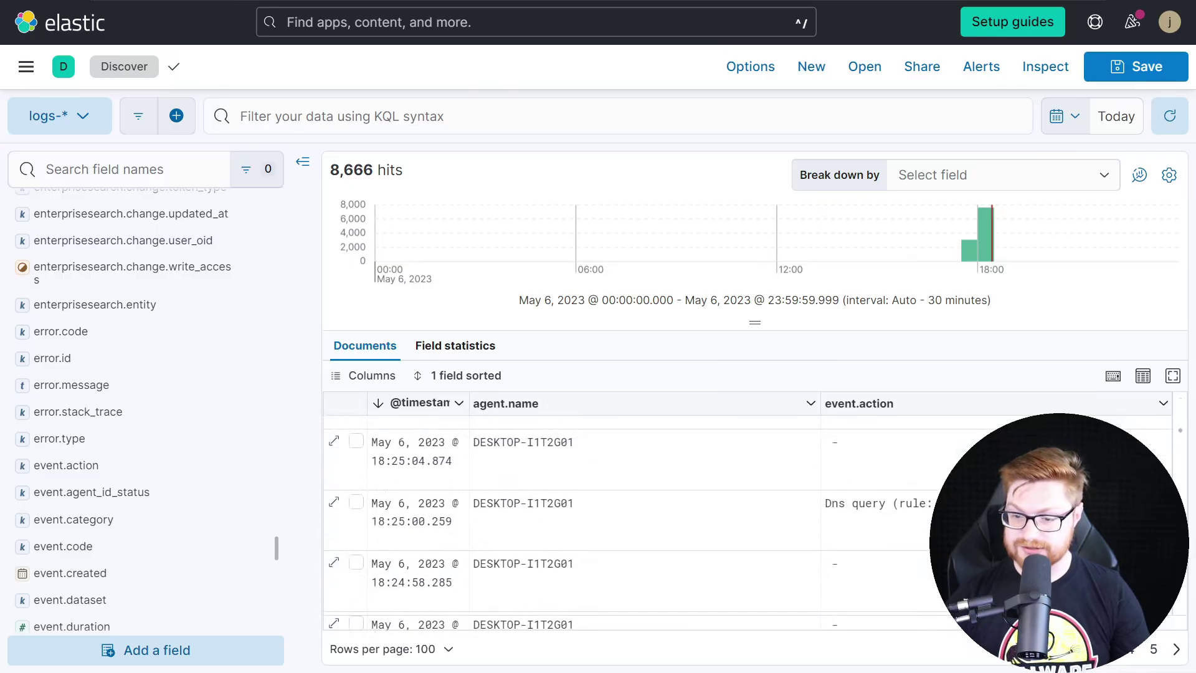
scroll(867, 507, down, 5)
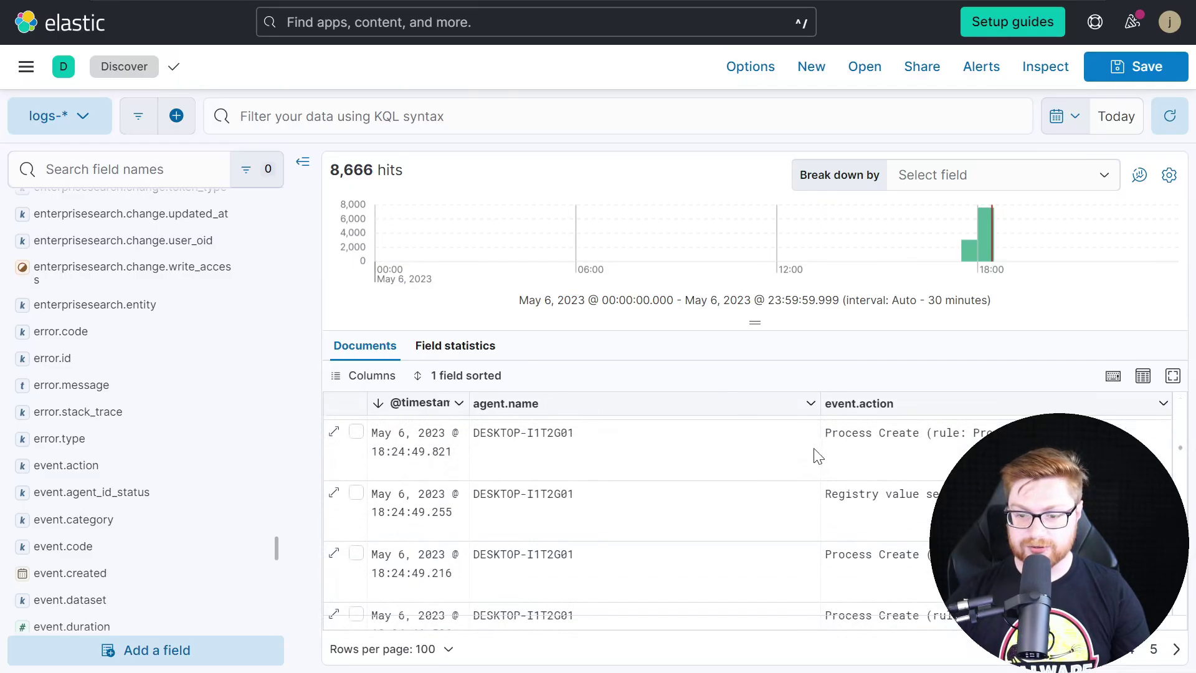
click(900, 449)
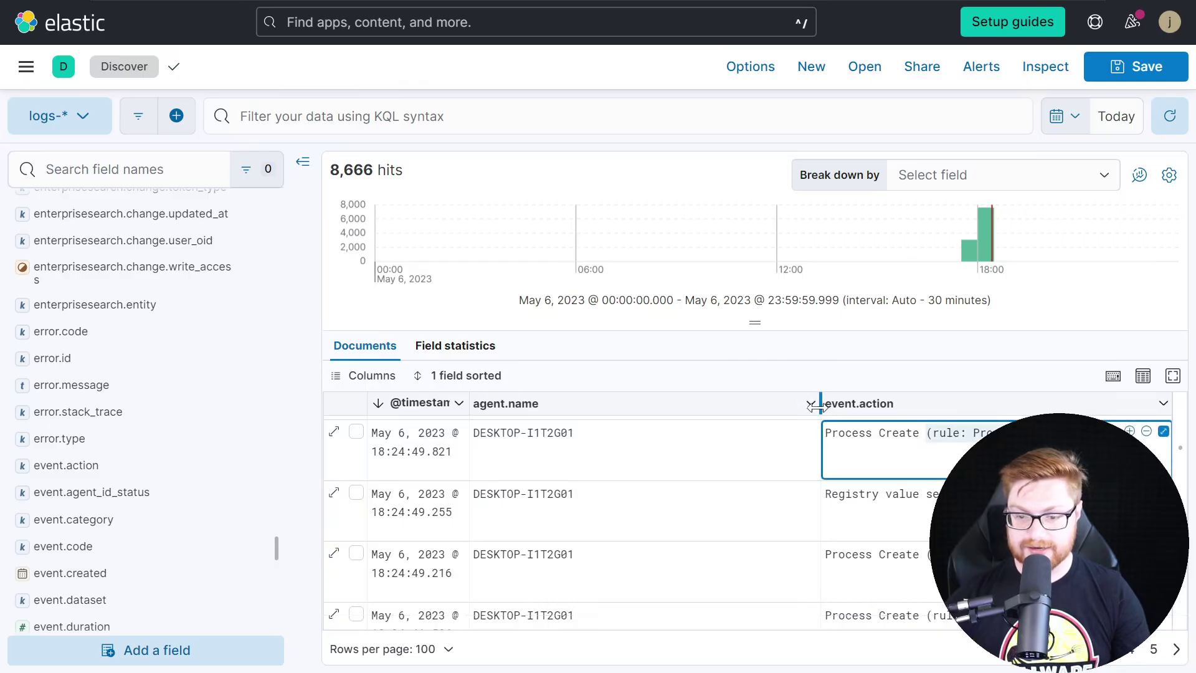
drag(818, 405, 628, 403)
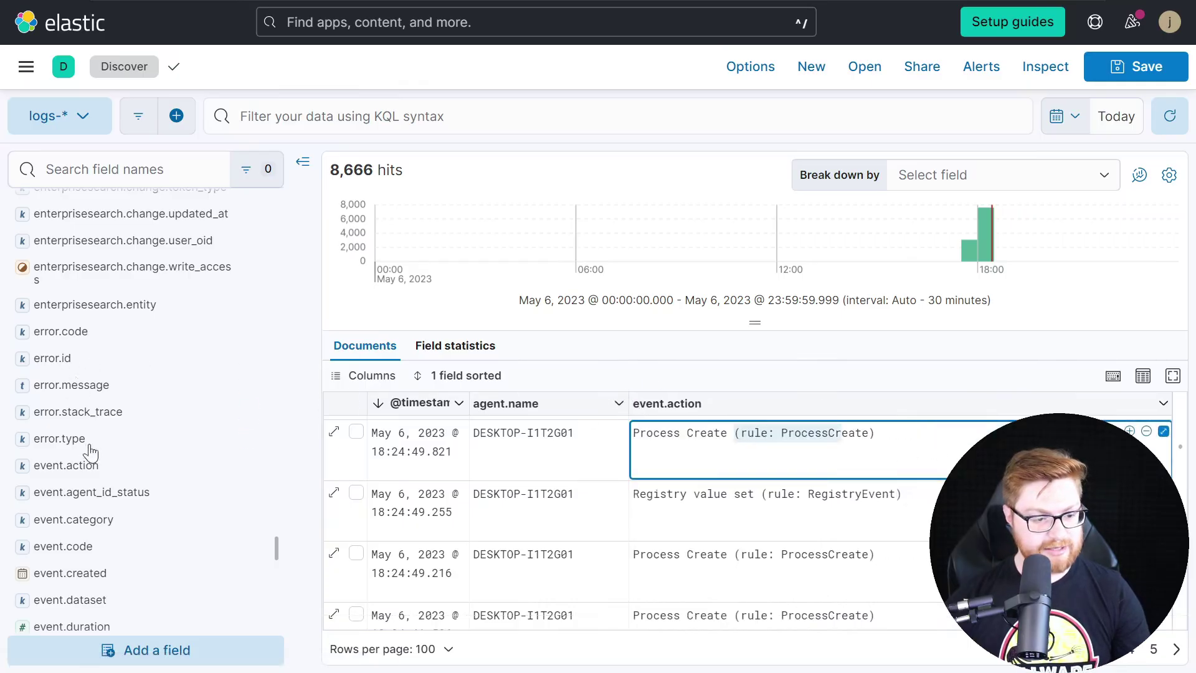
scroll(93, 455, down, 3)
scroll(94, 461, down, 3)
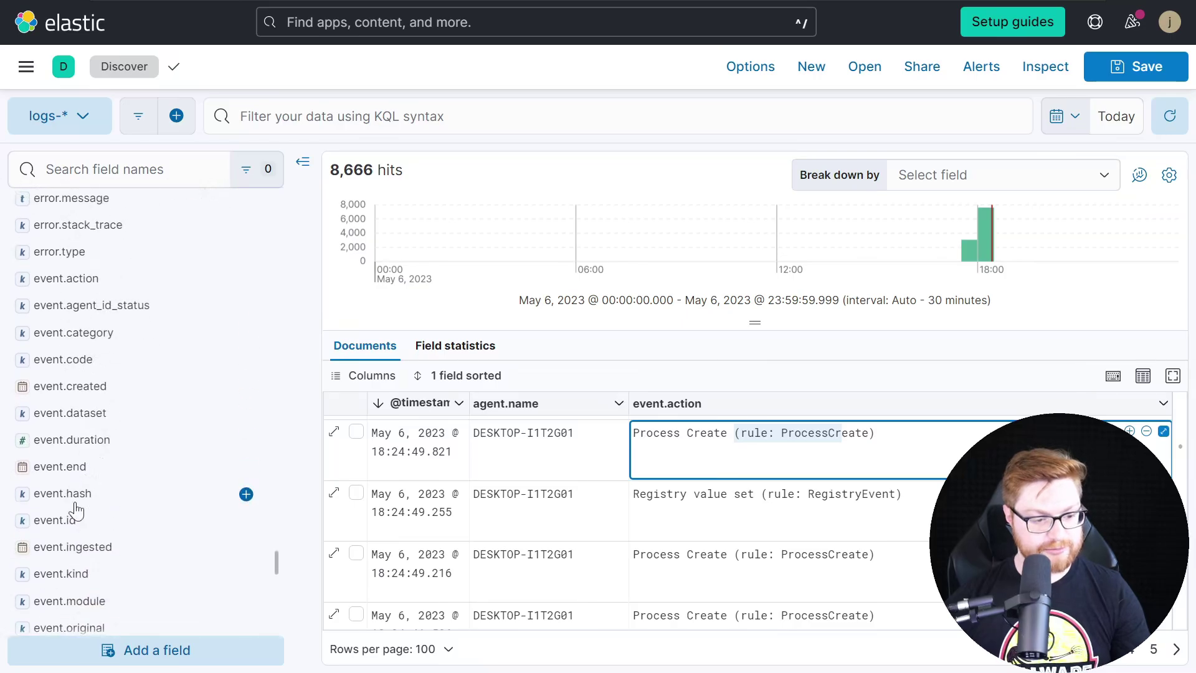
- Add event.id and process.command_line as table columns
click(50, 525)
click(246, 520)
scroll(831, 499, down, 2)
scroll(830, 499, up, 2)
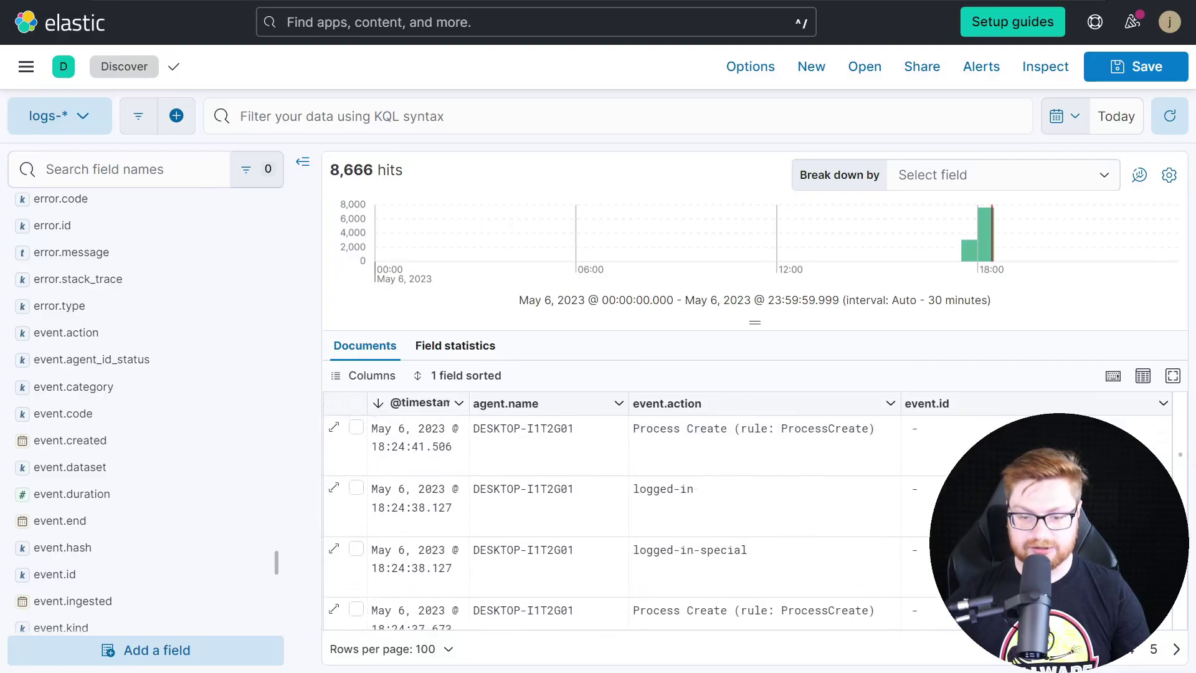
scroll(638, 570, down, 2)
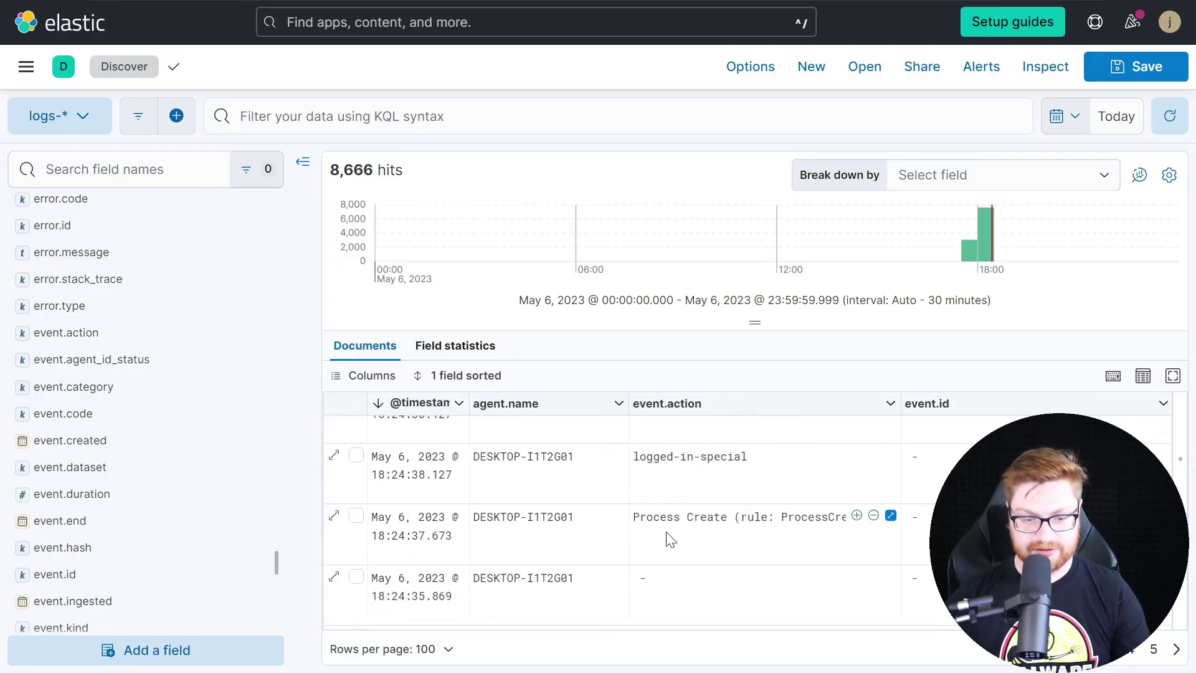
scroll(667, 536, down, 5)
scroll(176, 409, down, 15)
scroll(177, 408, down, 10)
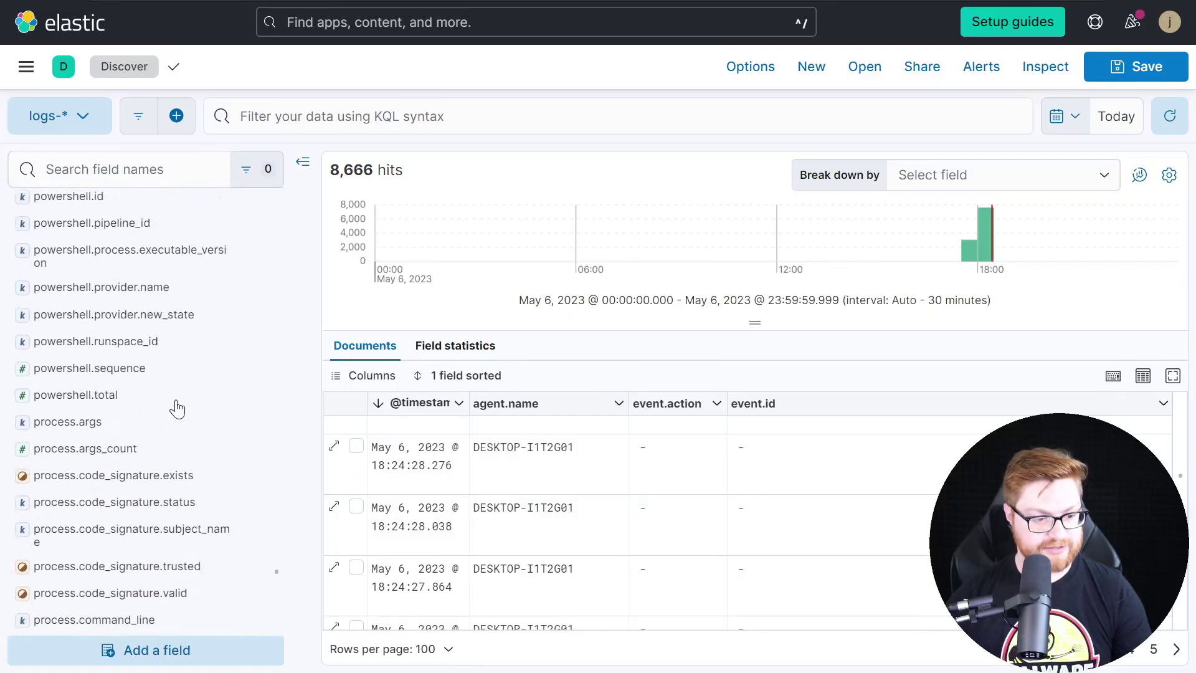
scroll(177, 408, up, 7)
scroll(96, 290, up, 3)
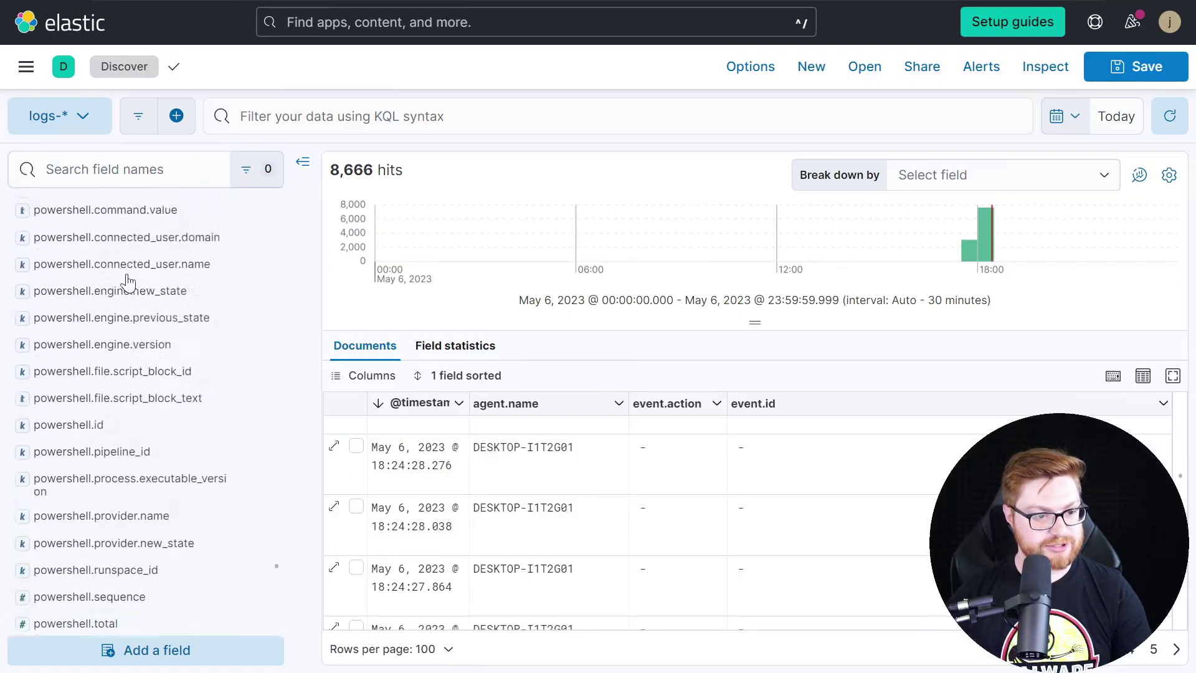
scroll(162, 374, down, 3)
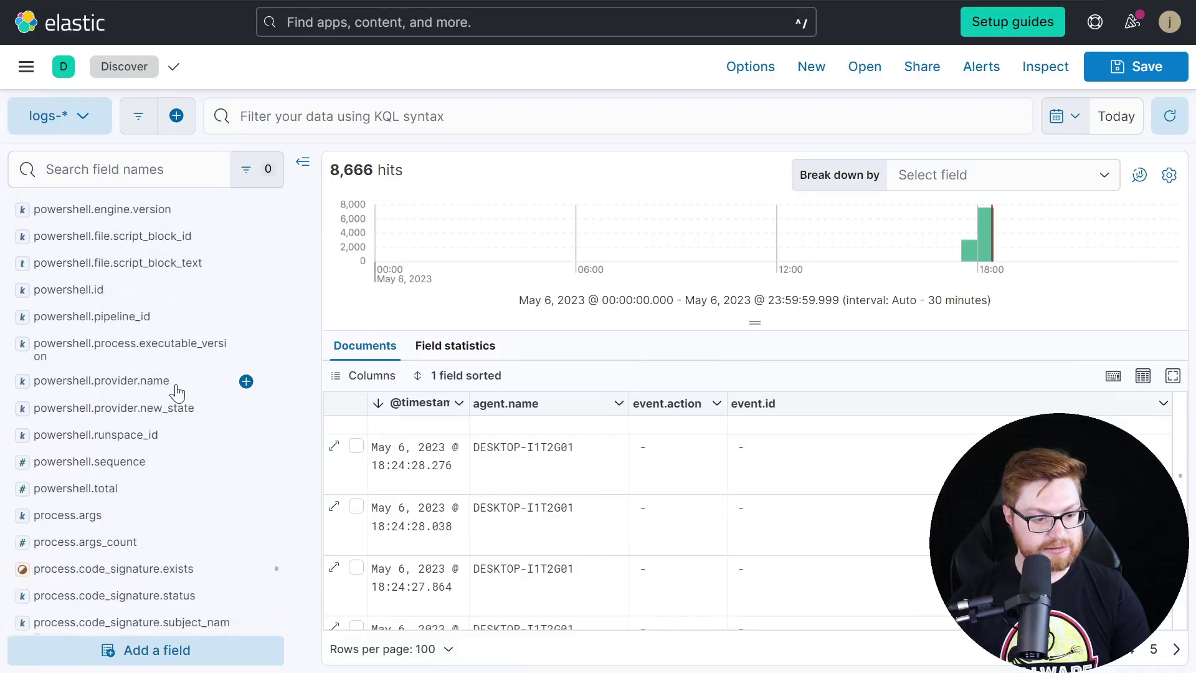
scroll(176, 392, down, 3)
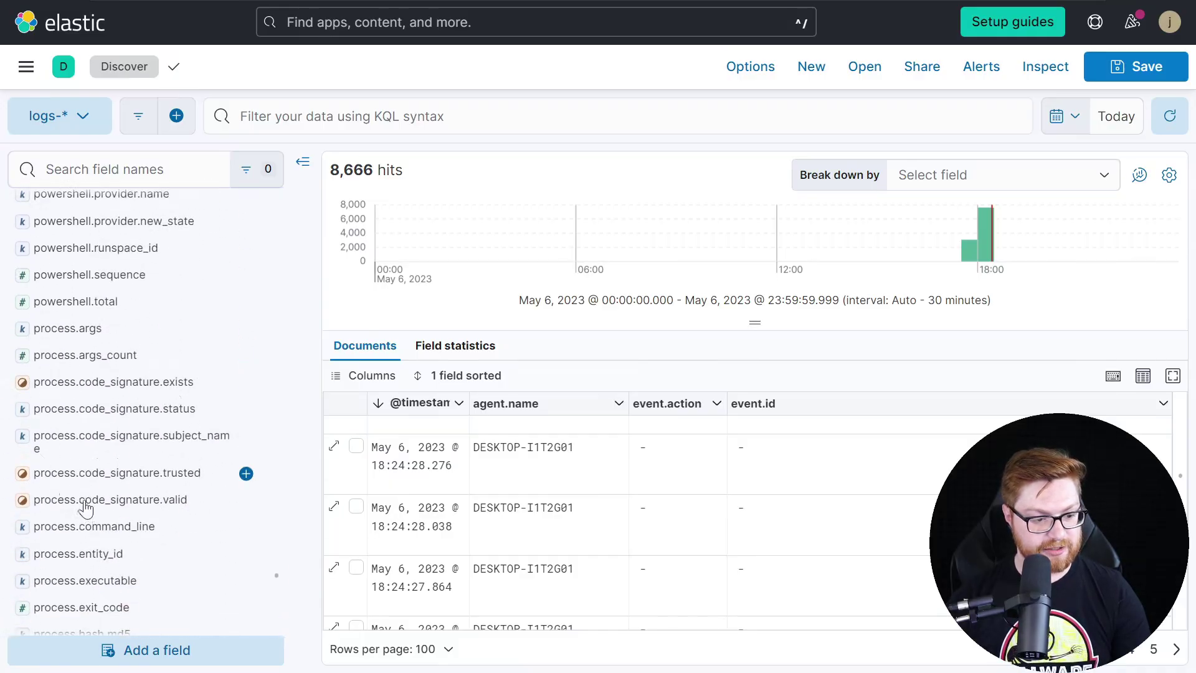
click(245, 525)
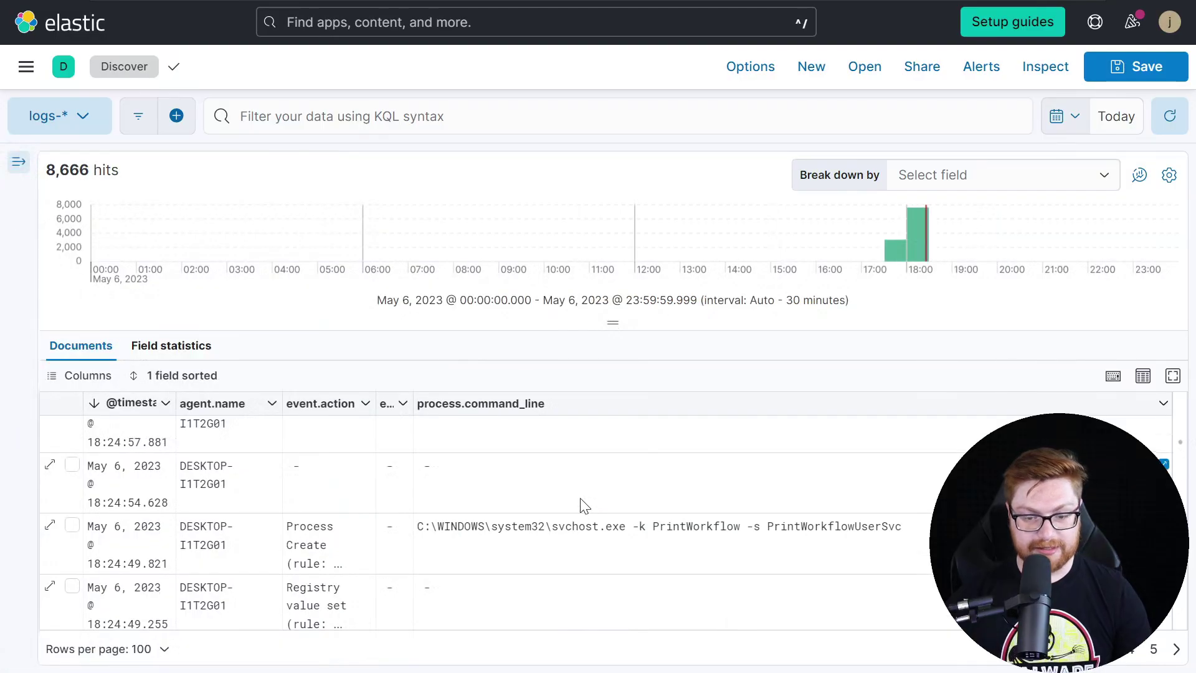
- Show the last 15 minutes oldest first and highlight the whoami.exe and calc.exe command lines
scroll(585, 505, down, 3)
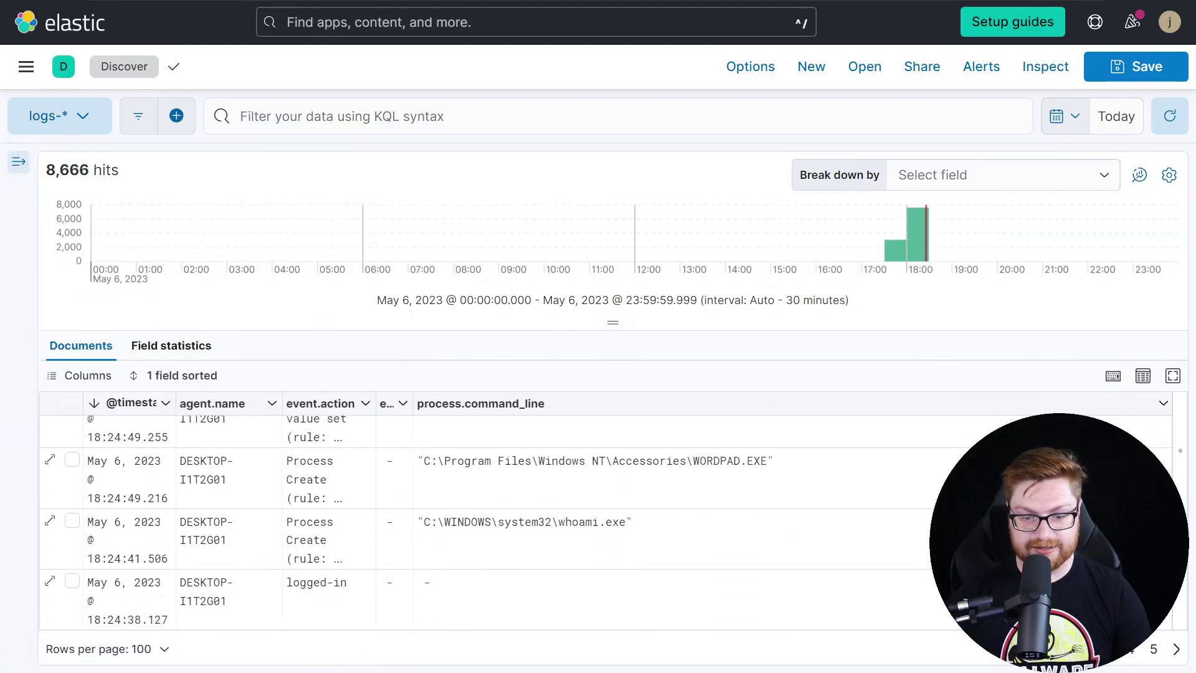
click(394, 403)
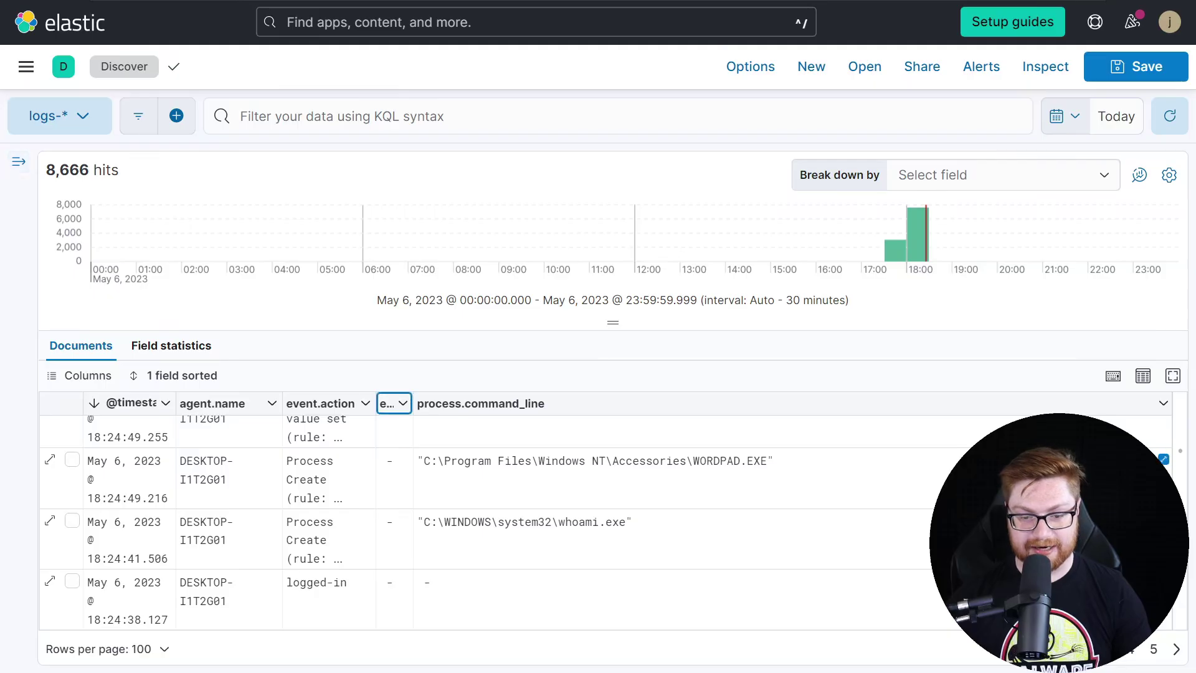
click(788, 464)
drag(506, 522, 655, 524)
scroll(659, 528, down, 3)
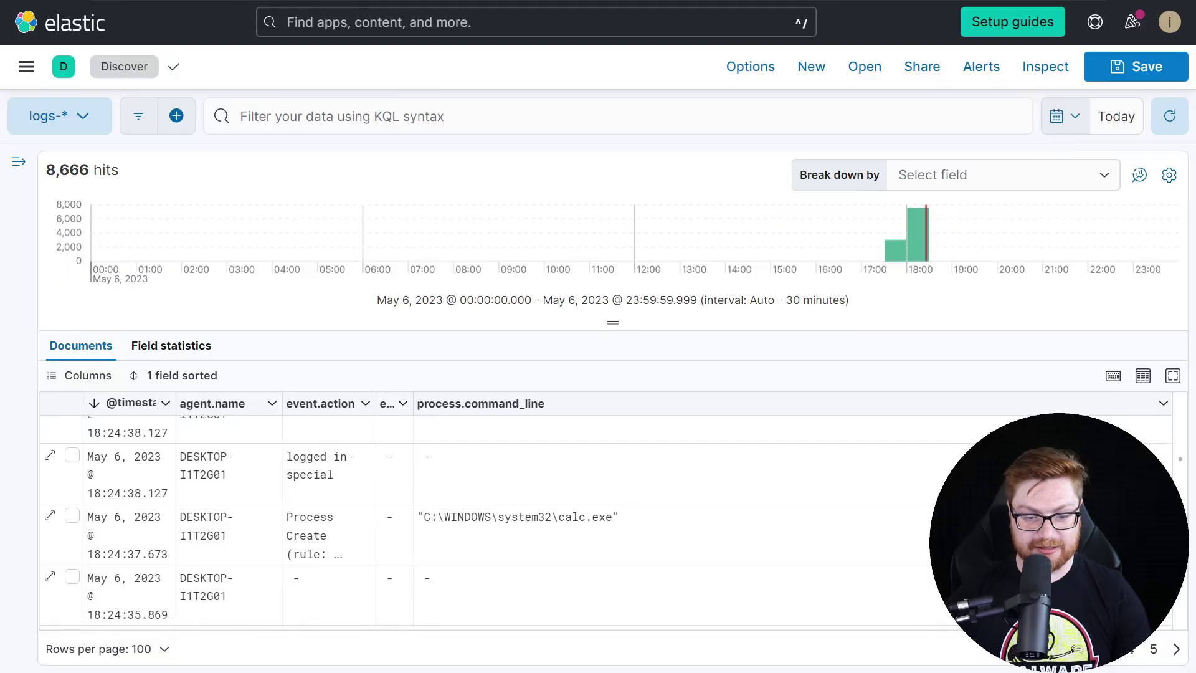
drag(491, 518, 638, 521)
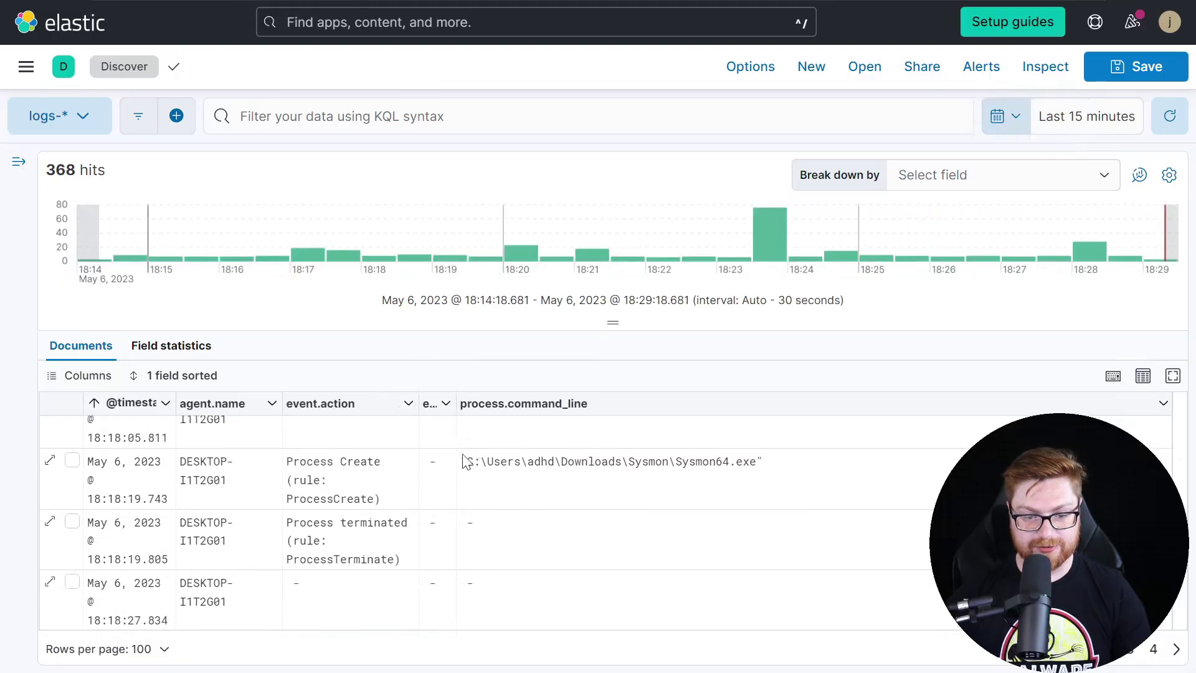
click(129, 402)
drag(762, 462, 461, 461)
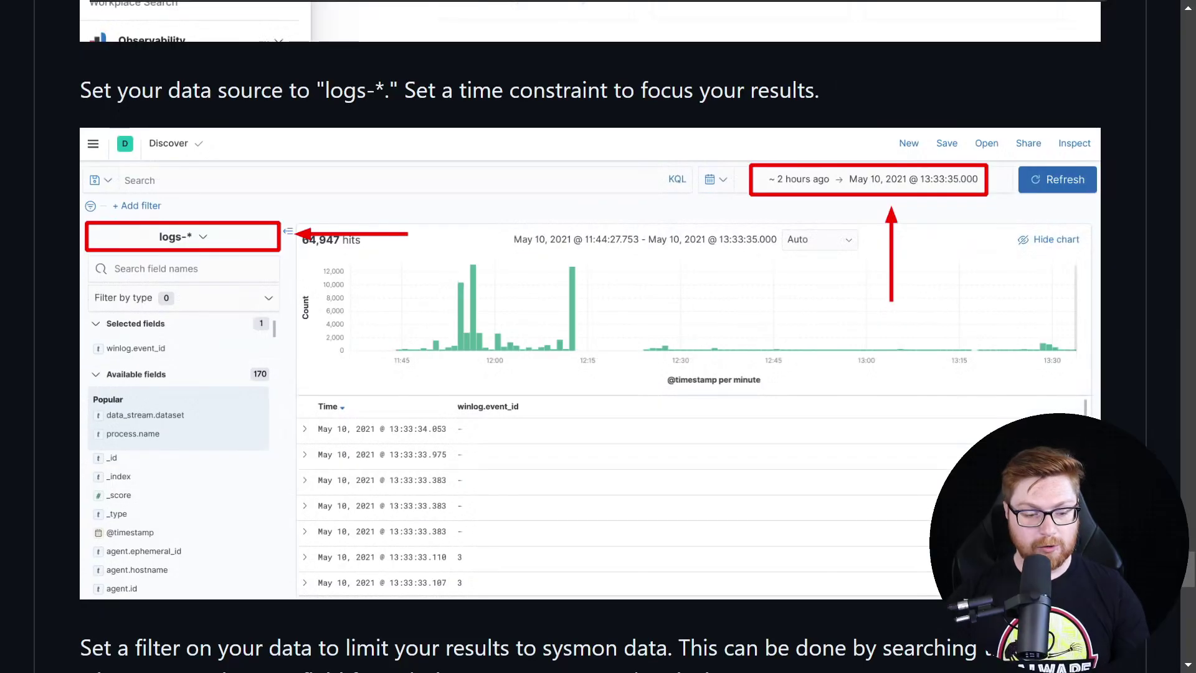
- Scroll the lab guide to the 'Set a filter on your data' step with the Edit Filter screenshot
scroll(598, 337, down, 3)
scroll(599, 336, down, 1)
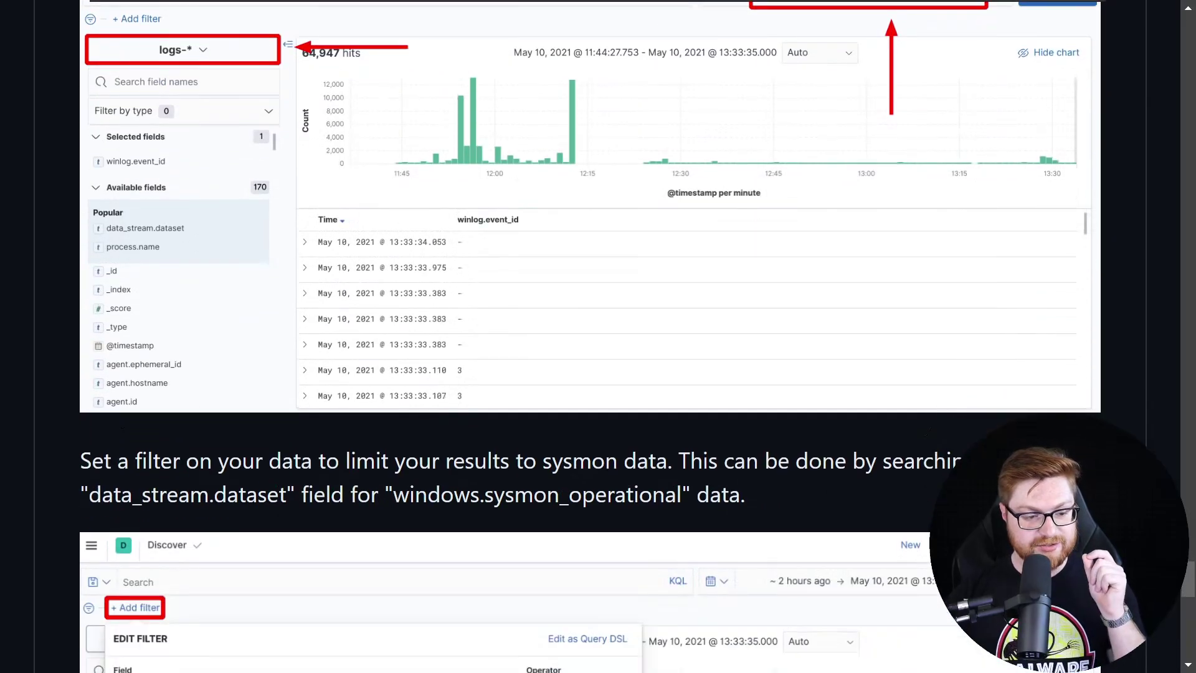
drag(268, 472, 808, 461)
scroll(809, 461, down, 5)
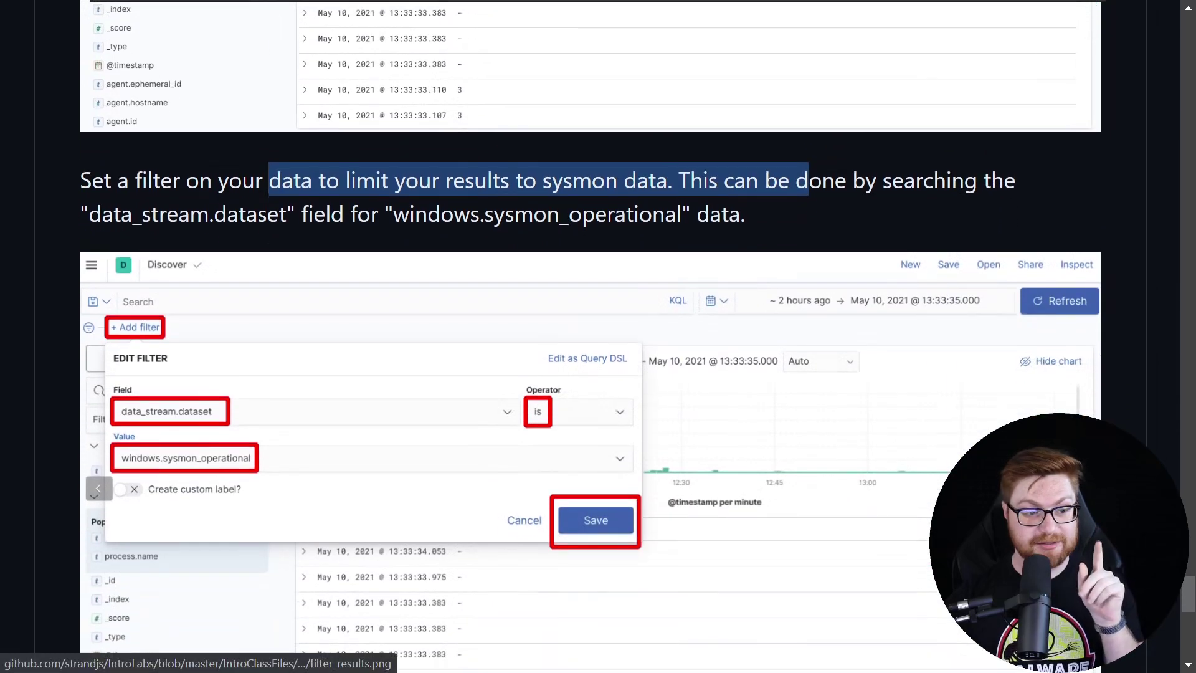
click(809, 461)
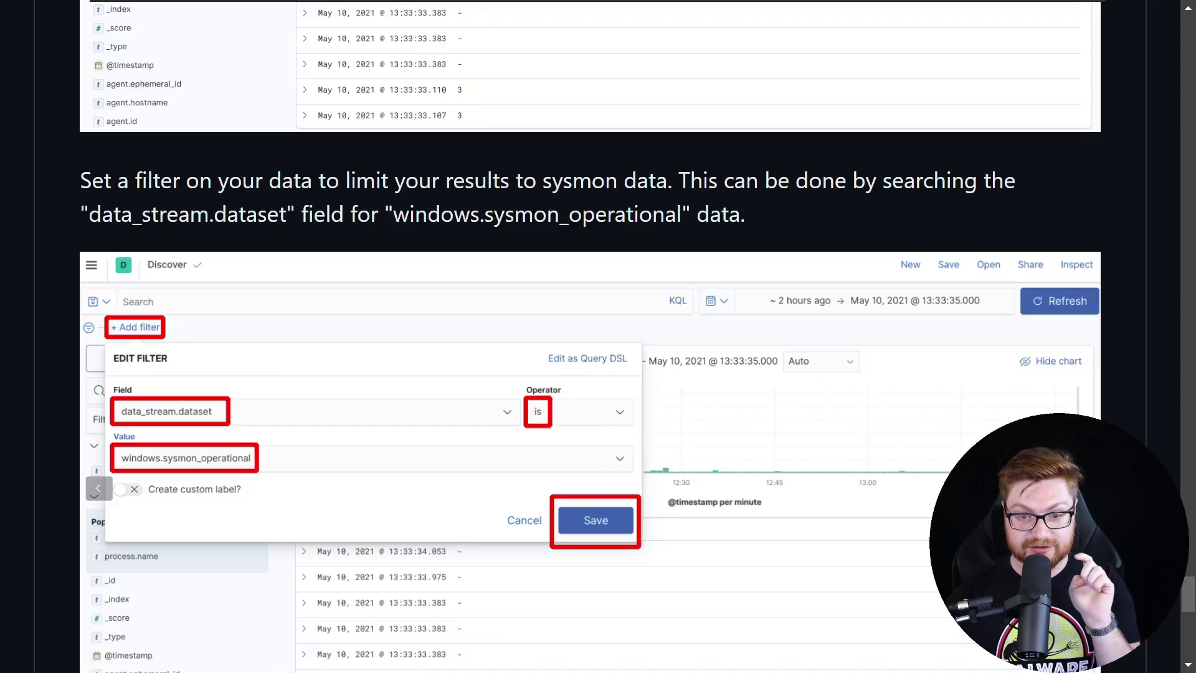
scroll(809, 461, down, 6)
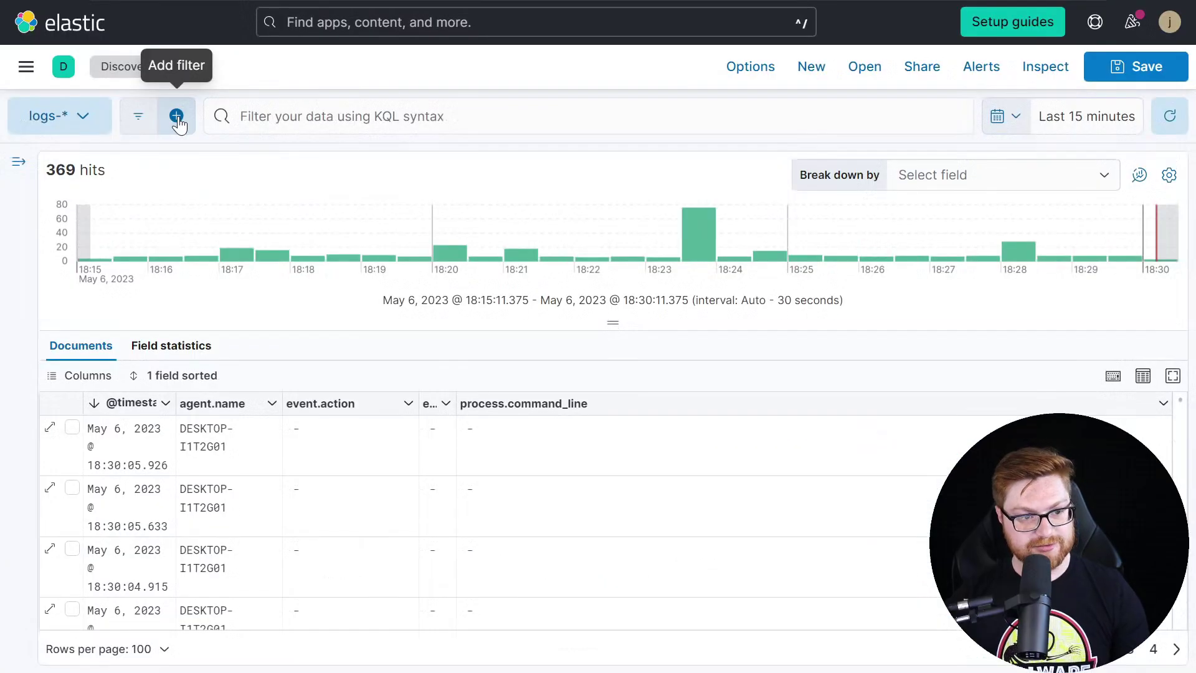
- Add the filter data_stream.dataset is windows.sysmon_operational, cutting hits from 369 to 51
click(176, 116)
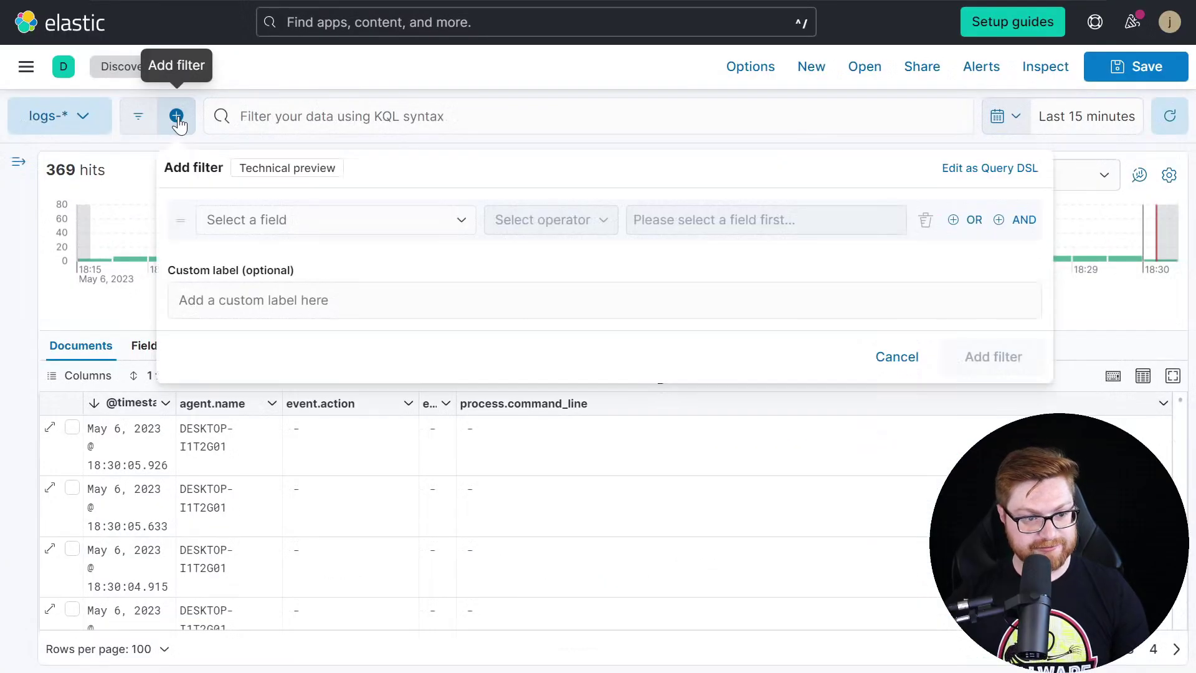
click(284, 220)
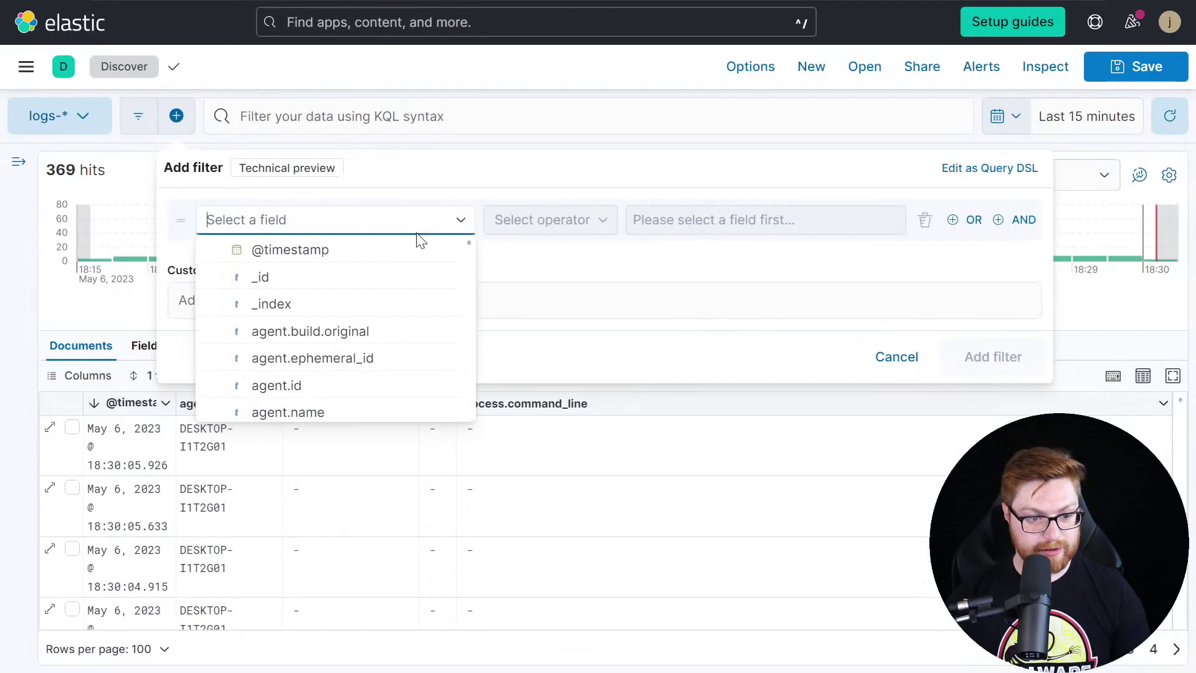
text(data)
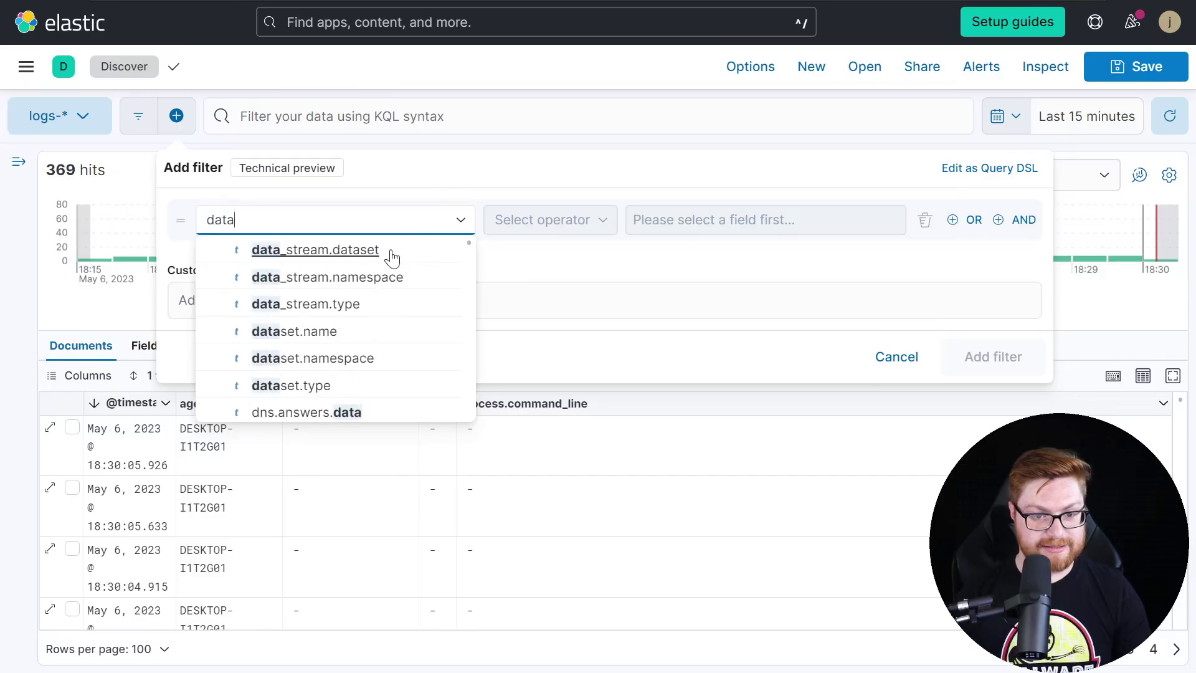
click(392, 252)
click(559, 221)
click(542, 252)
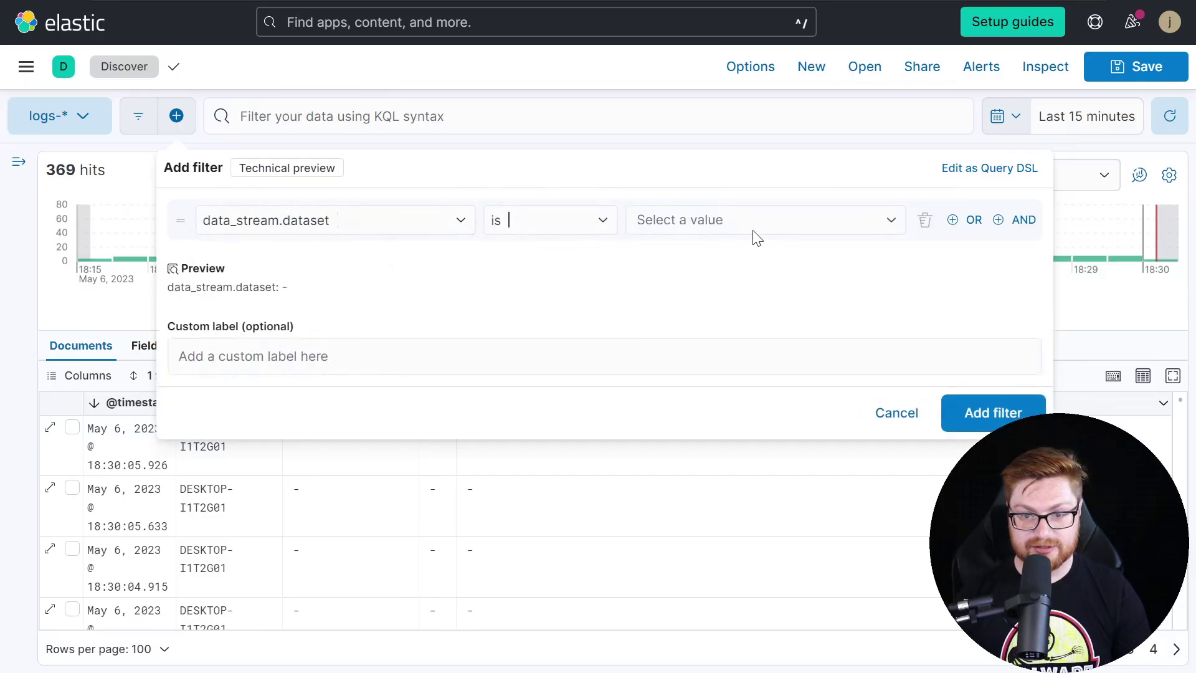
click(756, 236)
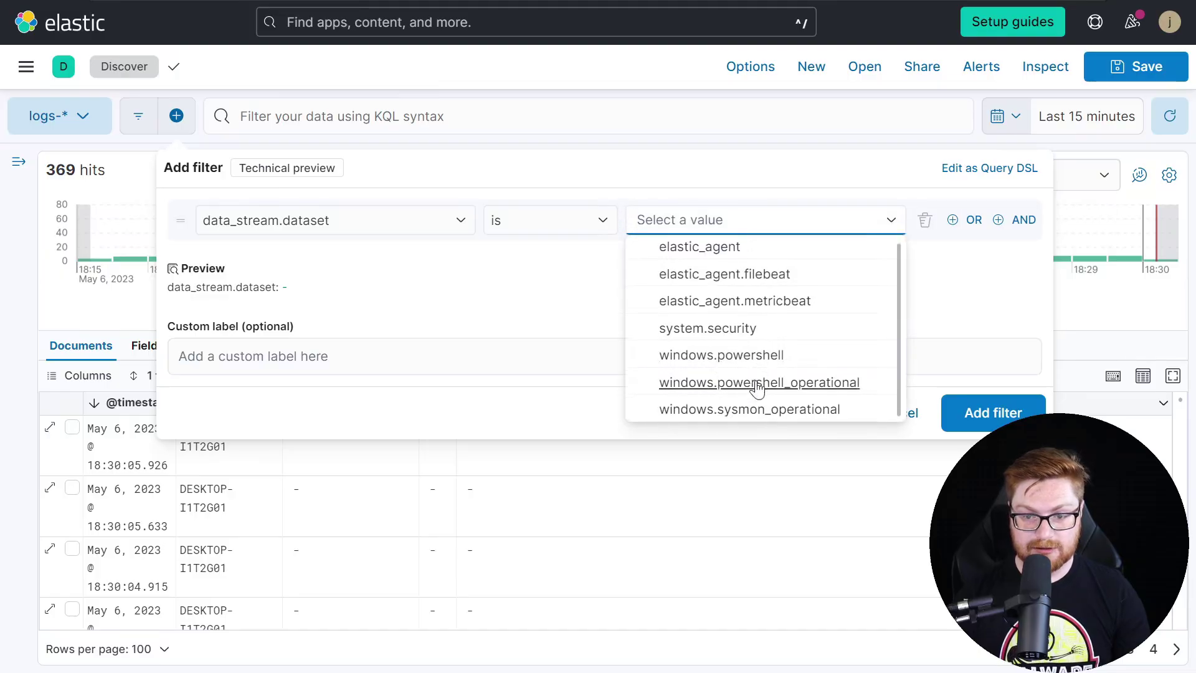
click(755, 411)
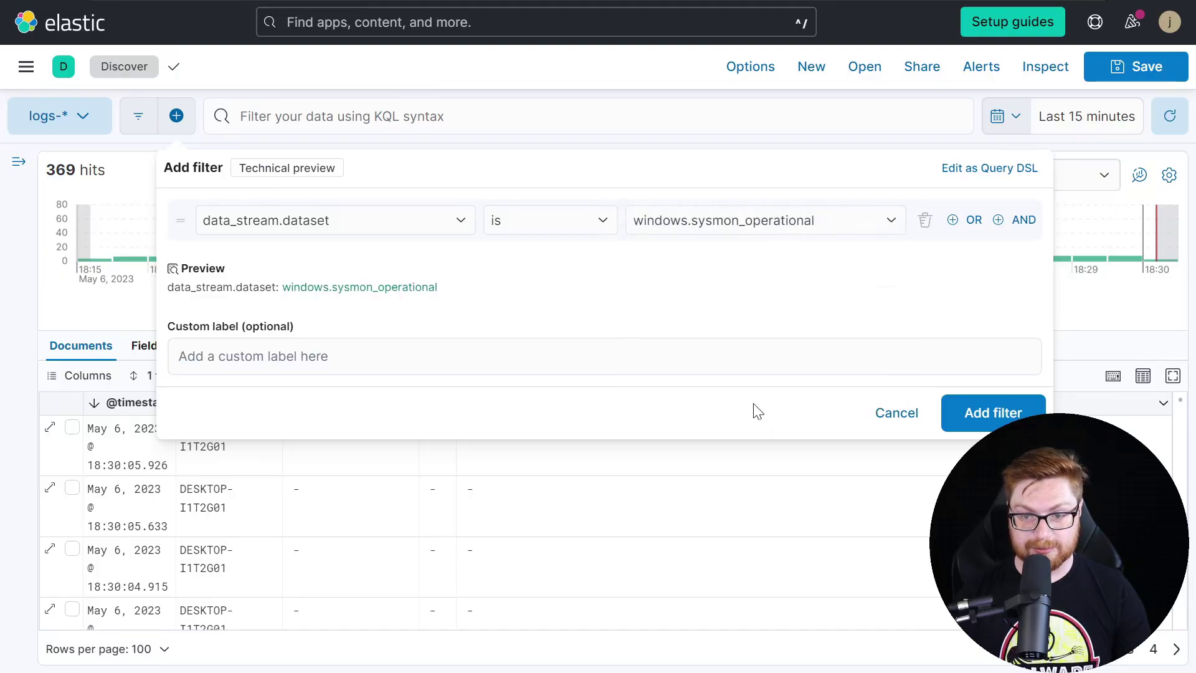
click(1005, 414)
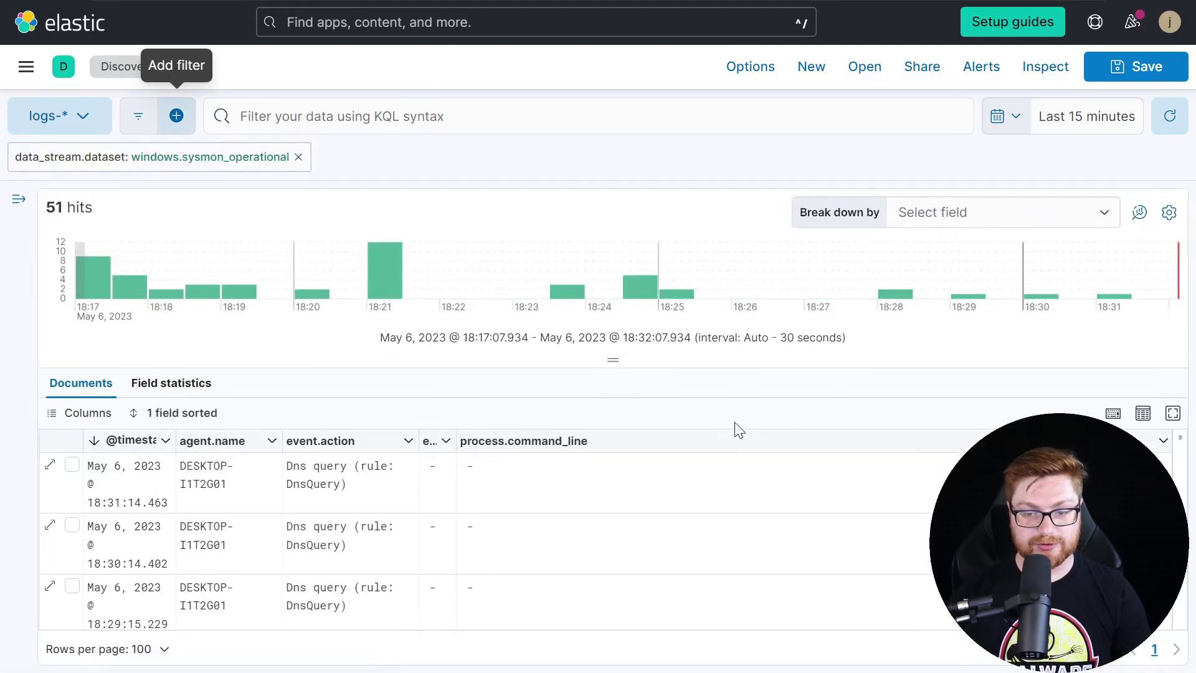
scroll(665, 508, down, 10)
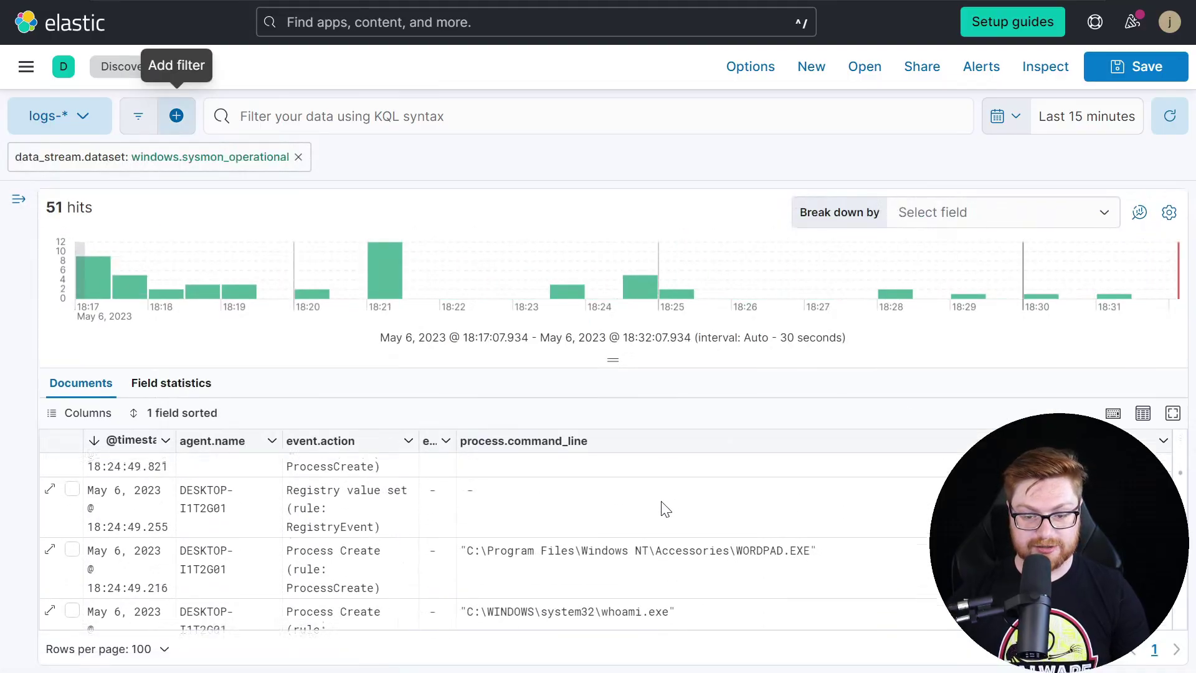
scroll(679, 533, down, 5)
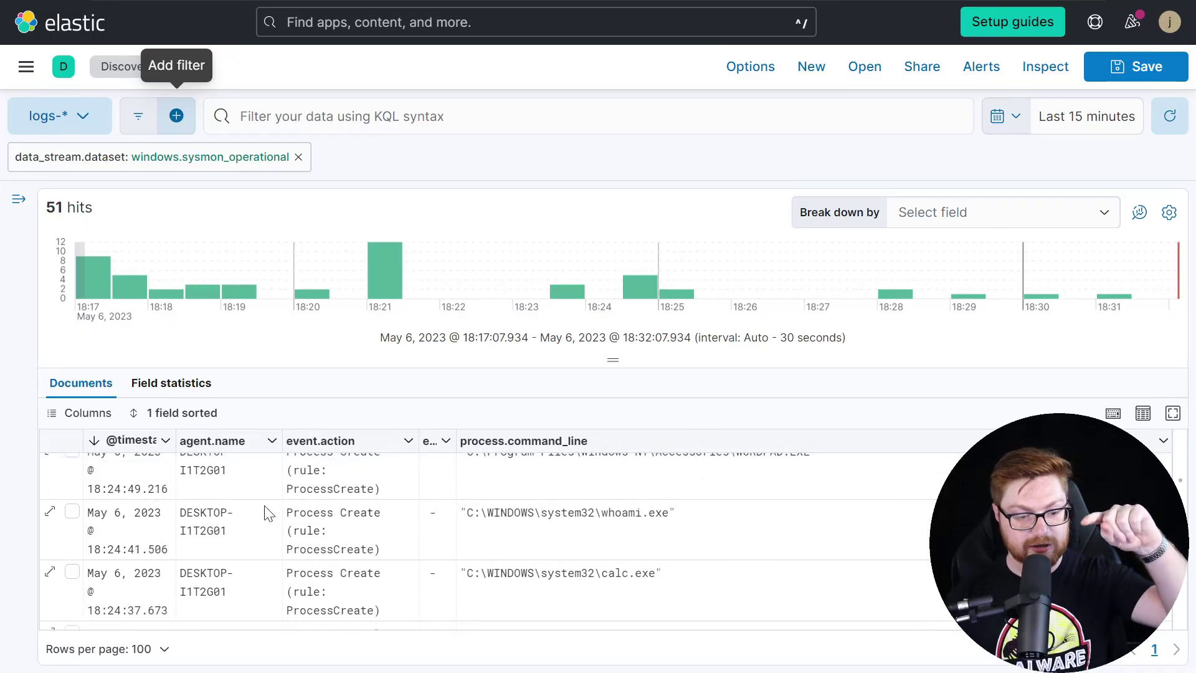
scroll(289, 553, up, 3)
scroll(589, 530, down, 5)
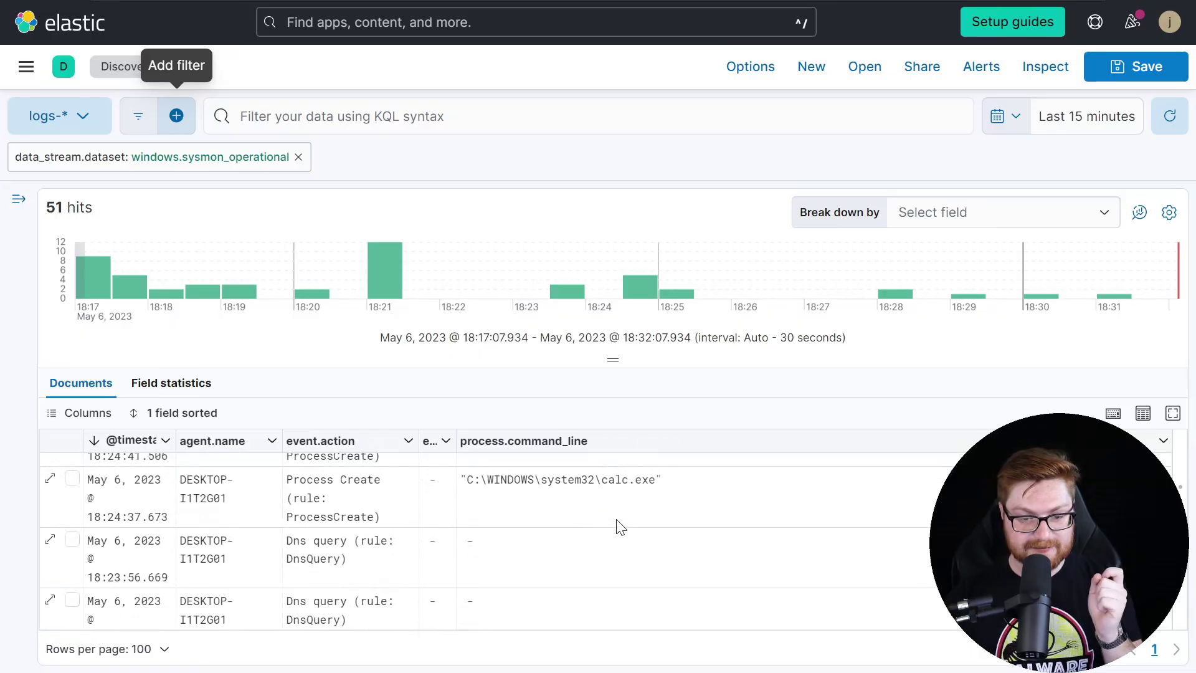
- Query winlog.event_id:"1" in the KQL bar and refresh, leaving 9 Process Create hits
click(330, 117)
key(Return)
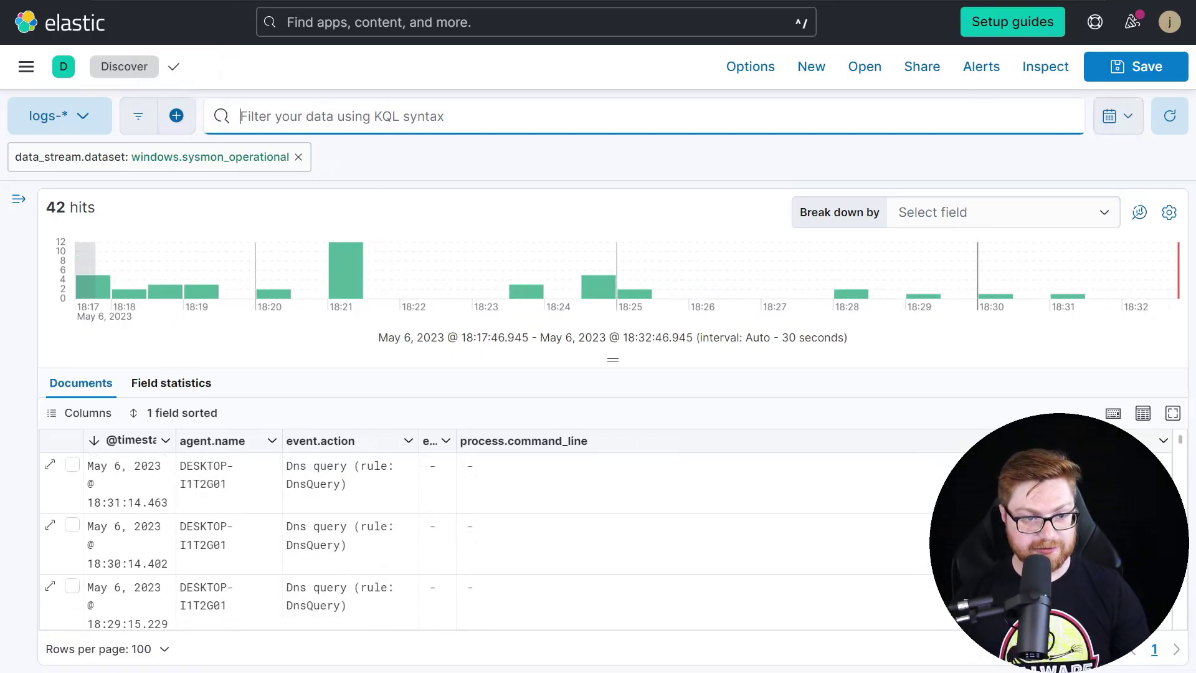
text(windo)
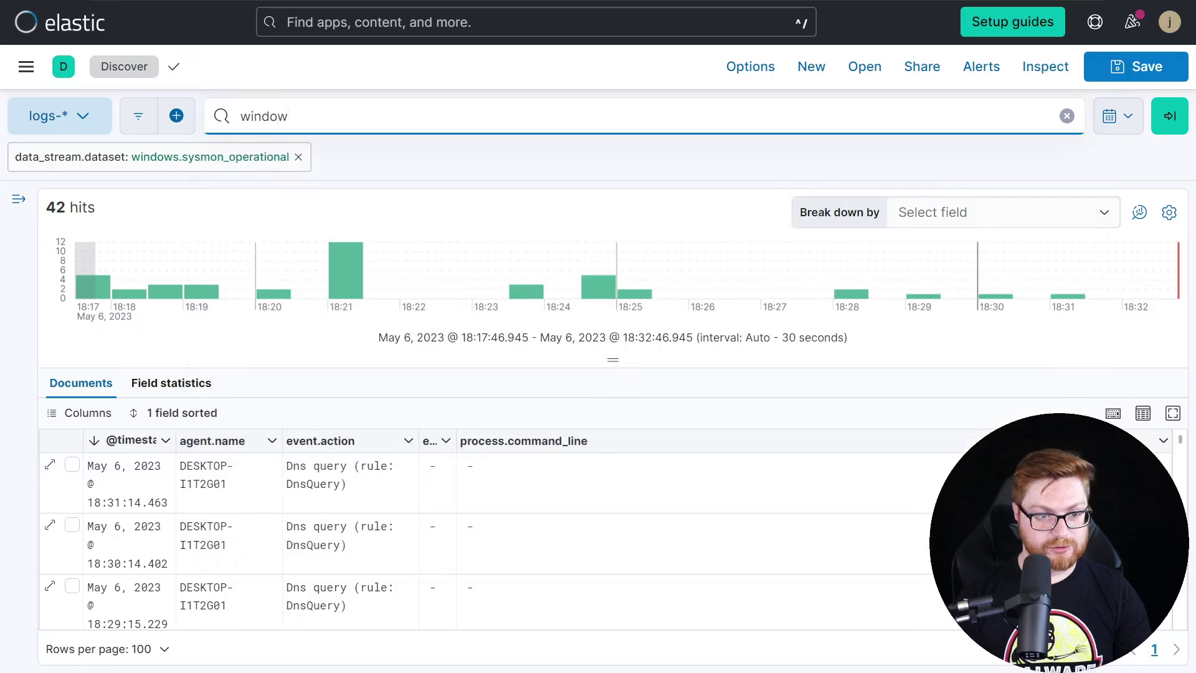
text(w)
key(BackSpace)
key(BackSpace)
key(BackSpace)
text(l)
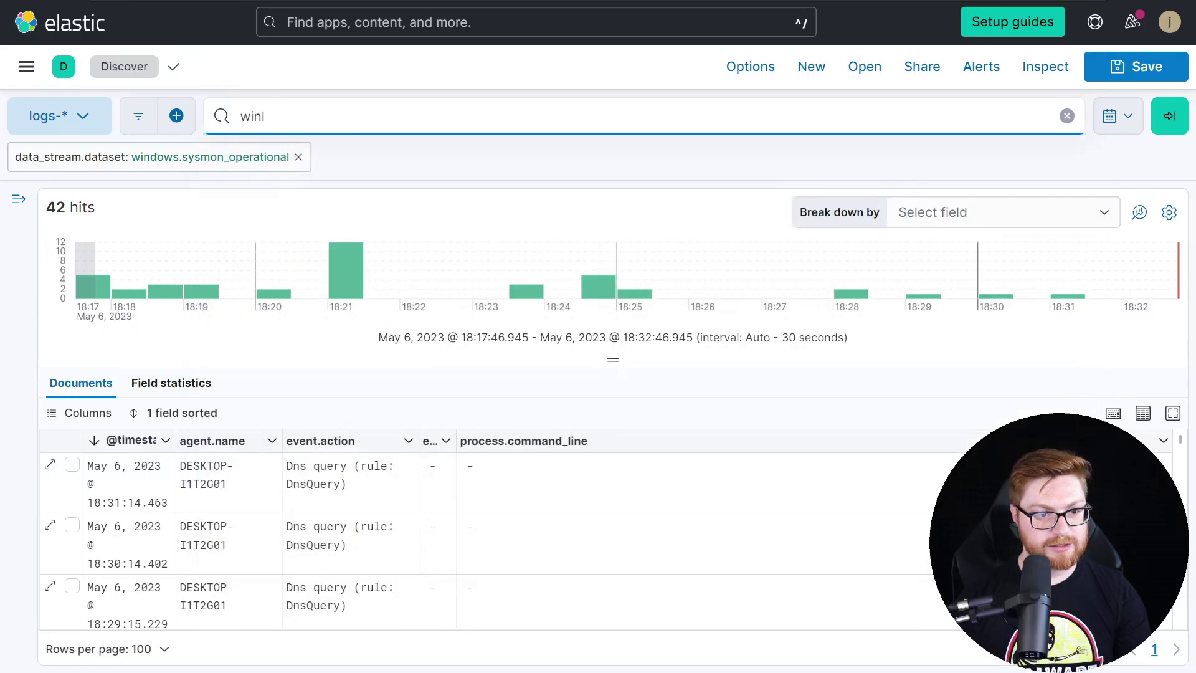
text(pogog.event_)
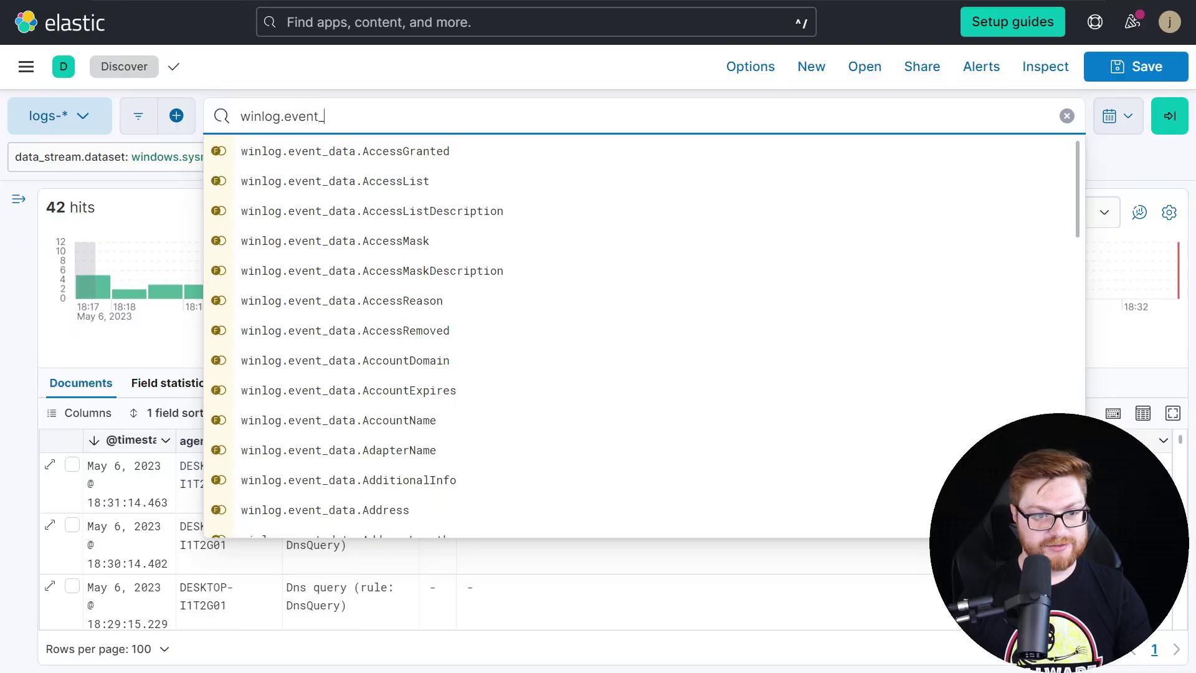
text(id:1)
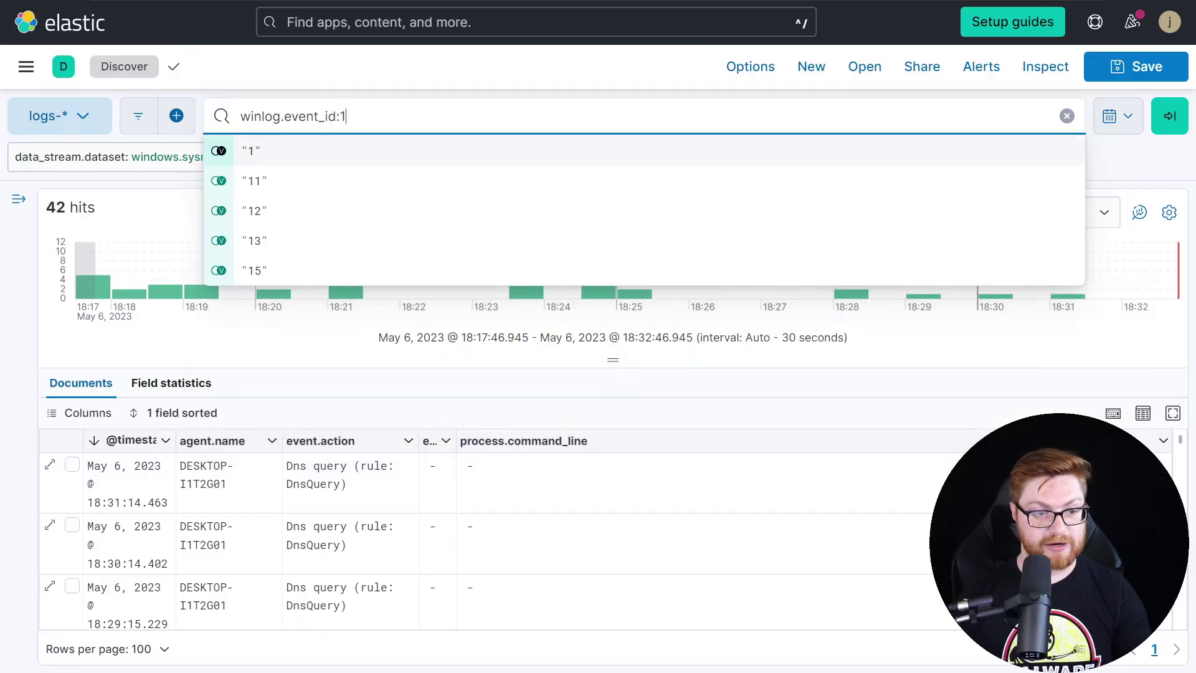
key(Return)
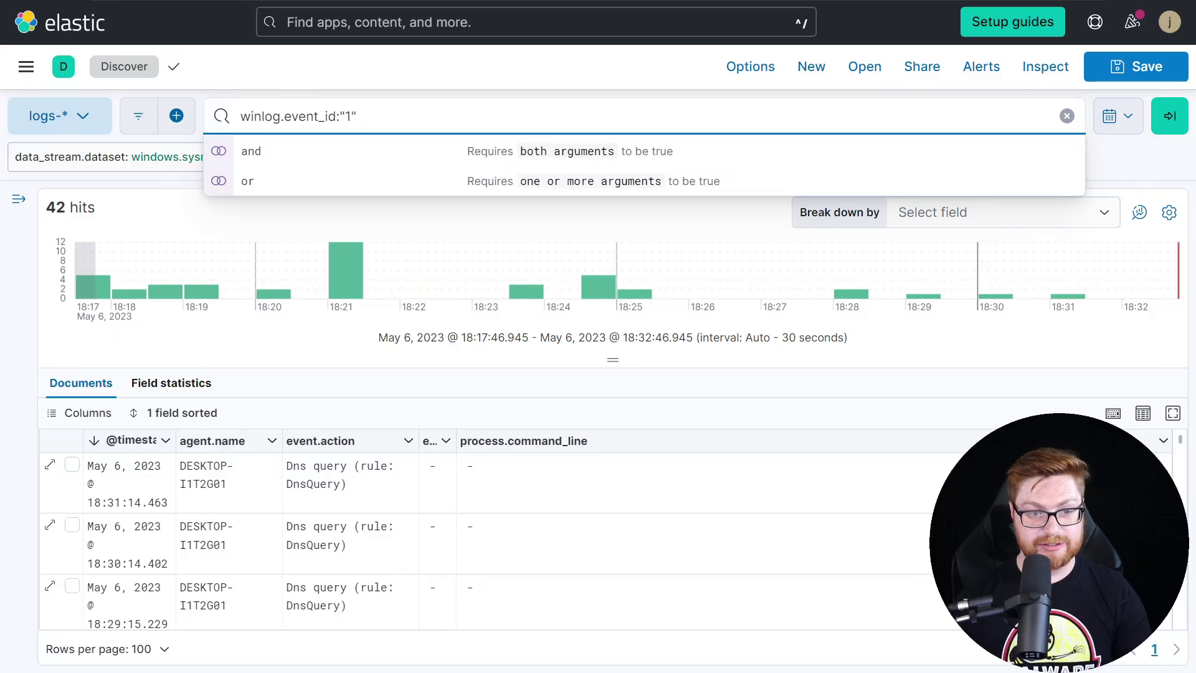
click(441, 150)
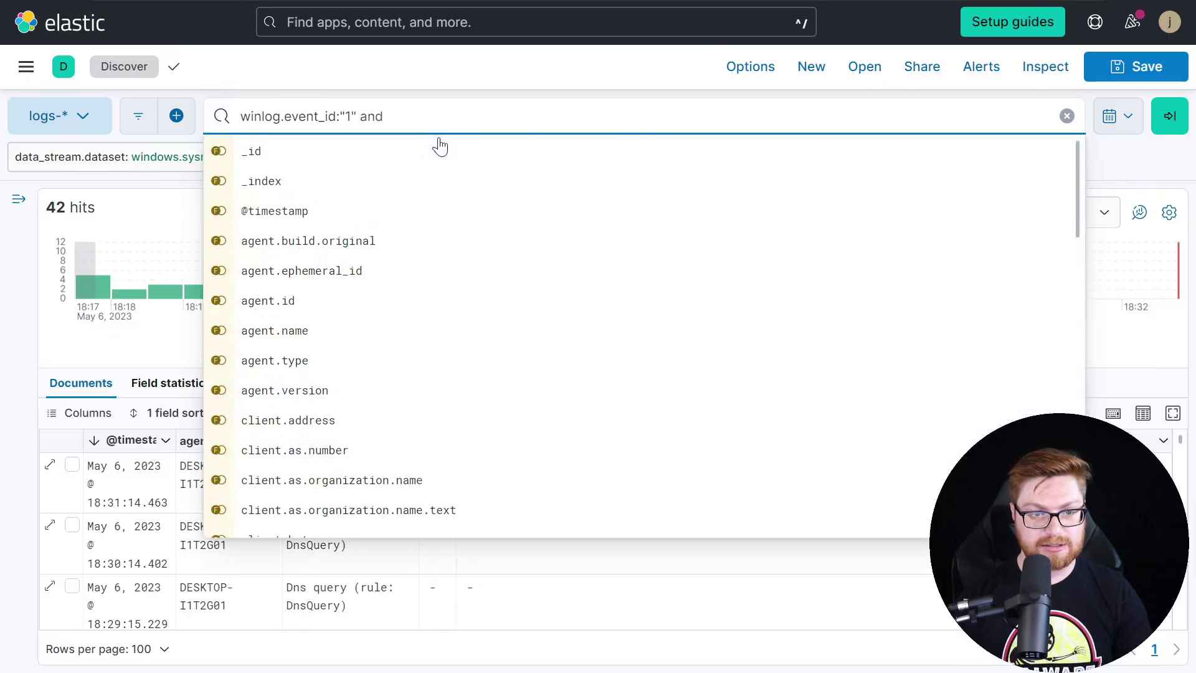
key(BackSpace)
key(BackSpace)
key(BackSpace)
key(BackSpace)
key(BackSpace)
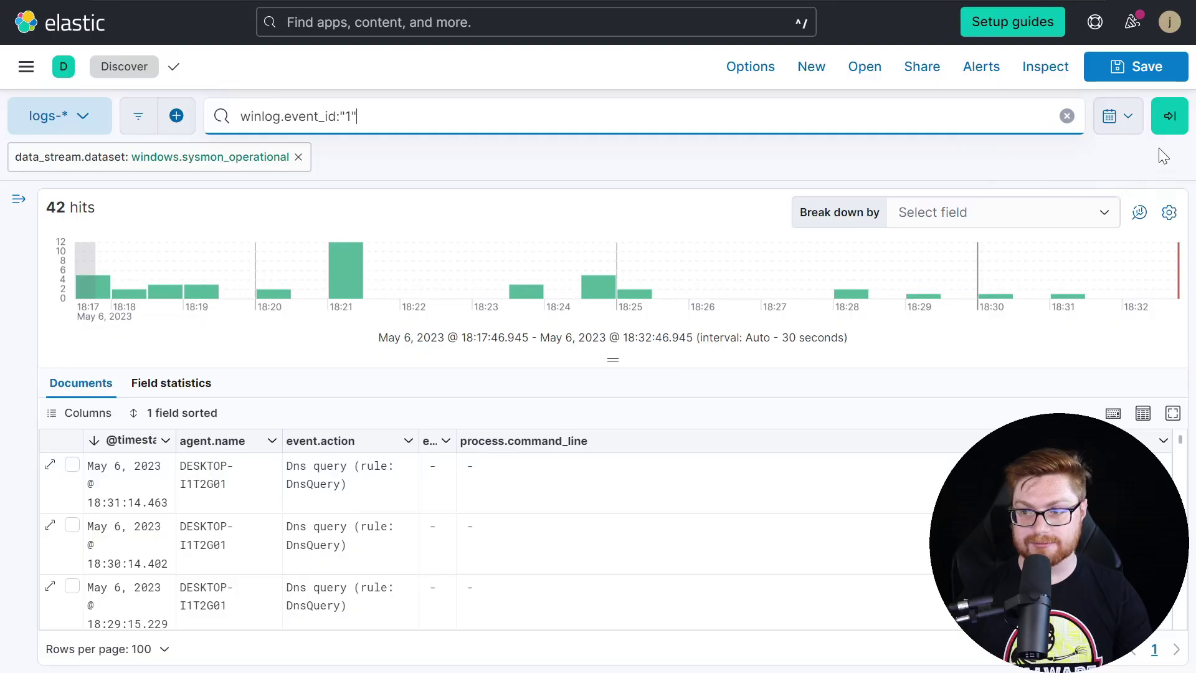
click(1166, 132)
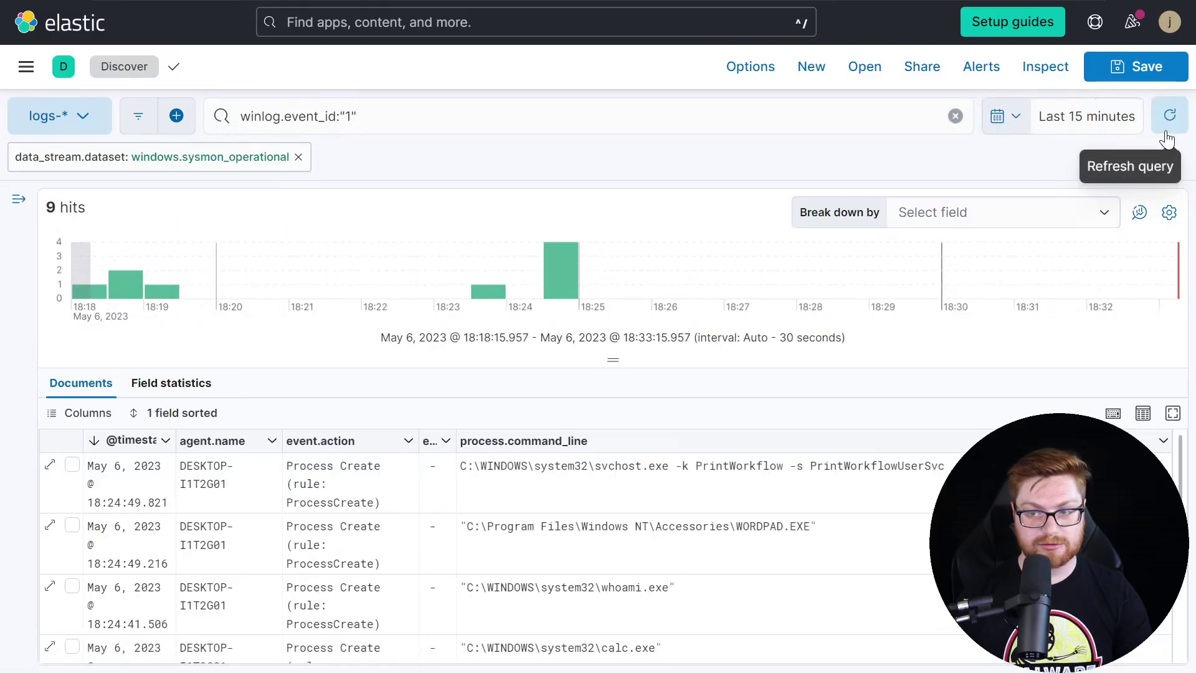
scroll(810, 545, down, 3)
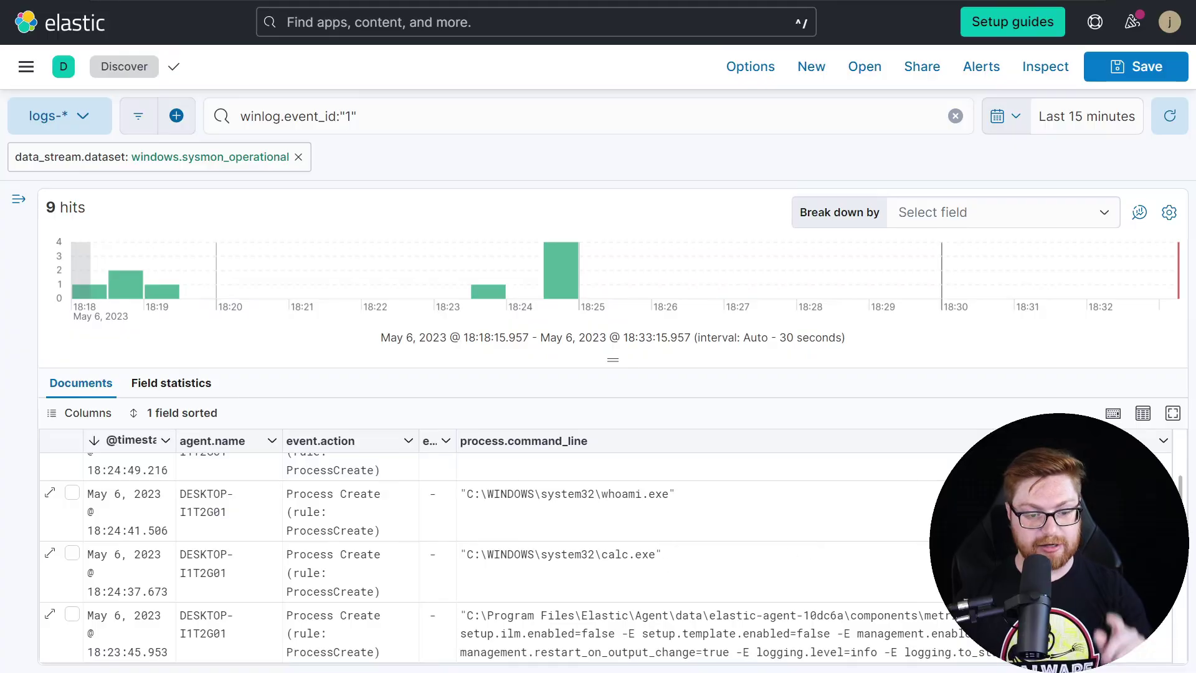
scroll(565, 535, down, 5)
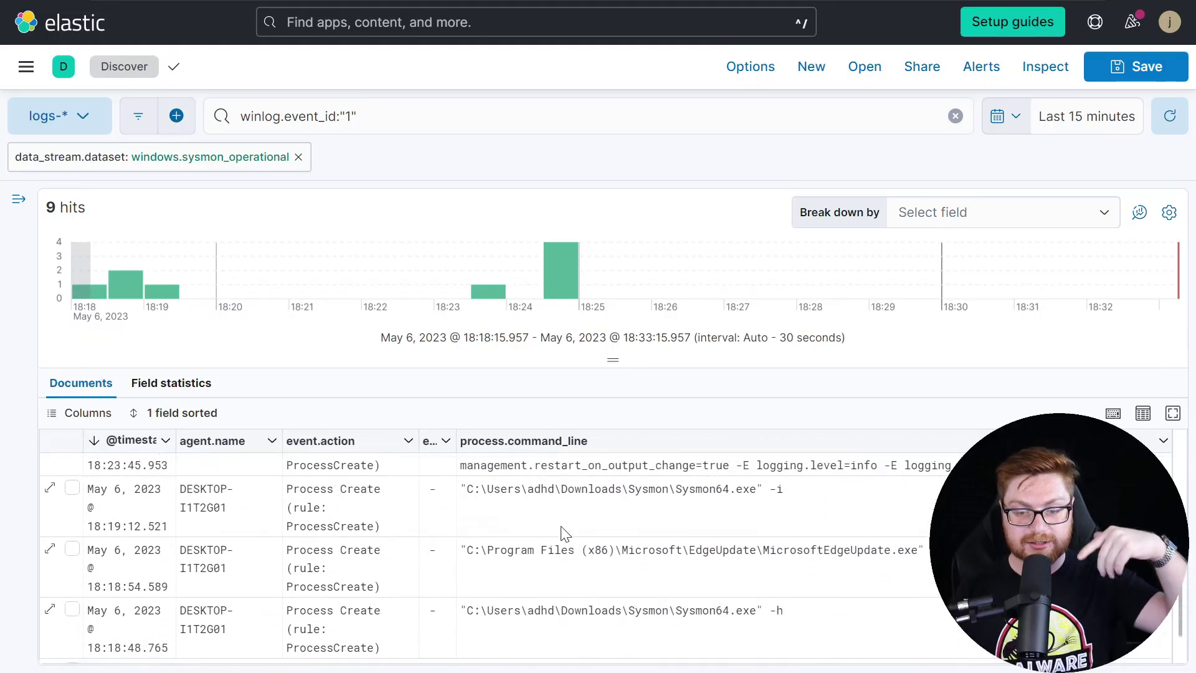
scroll(567, 536, up, 5)
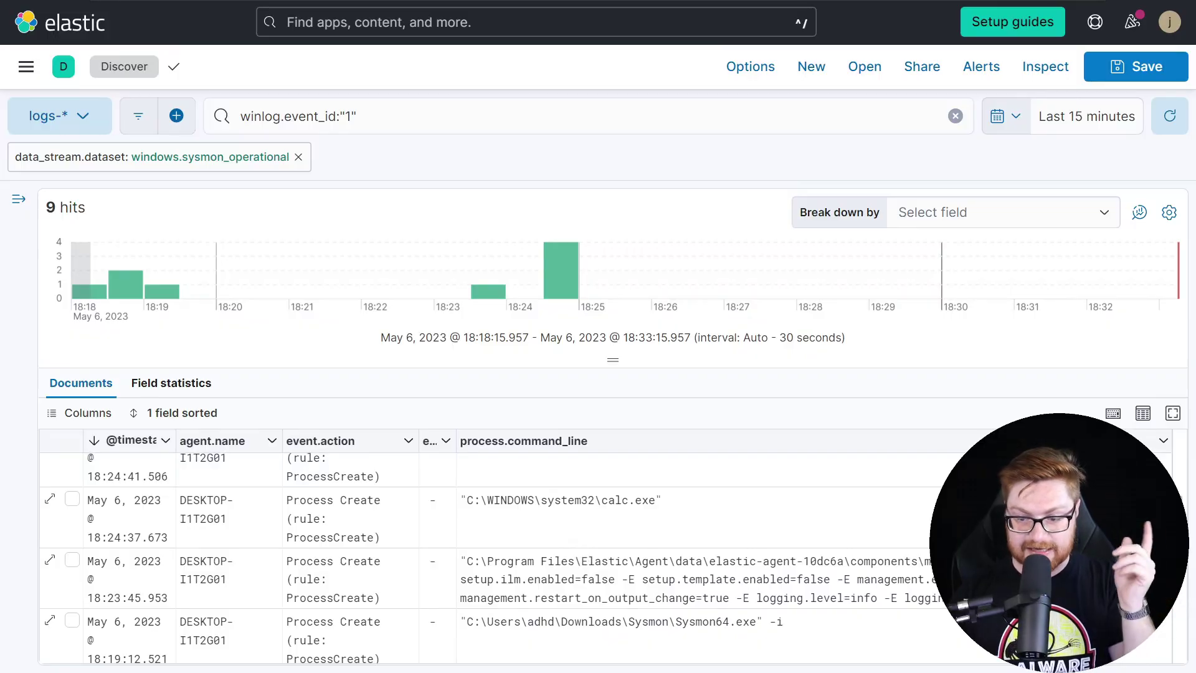
scroll(821, 589, up, 4)
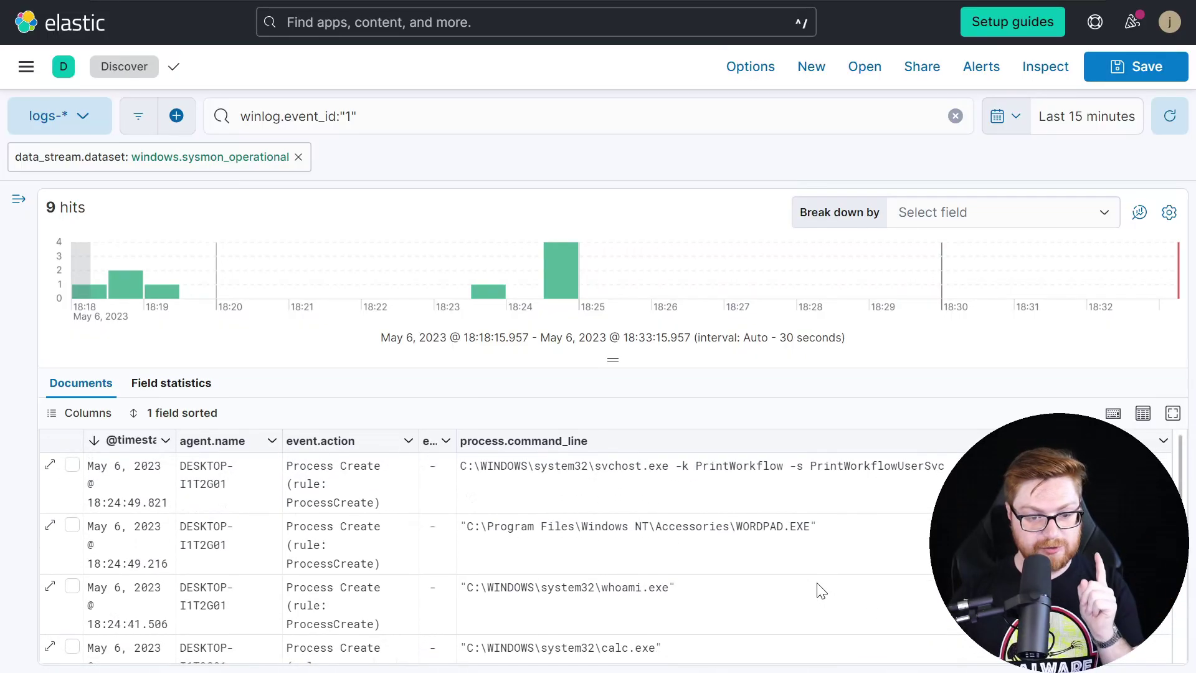